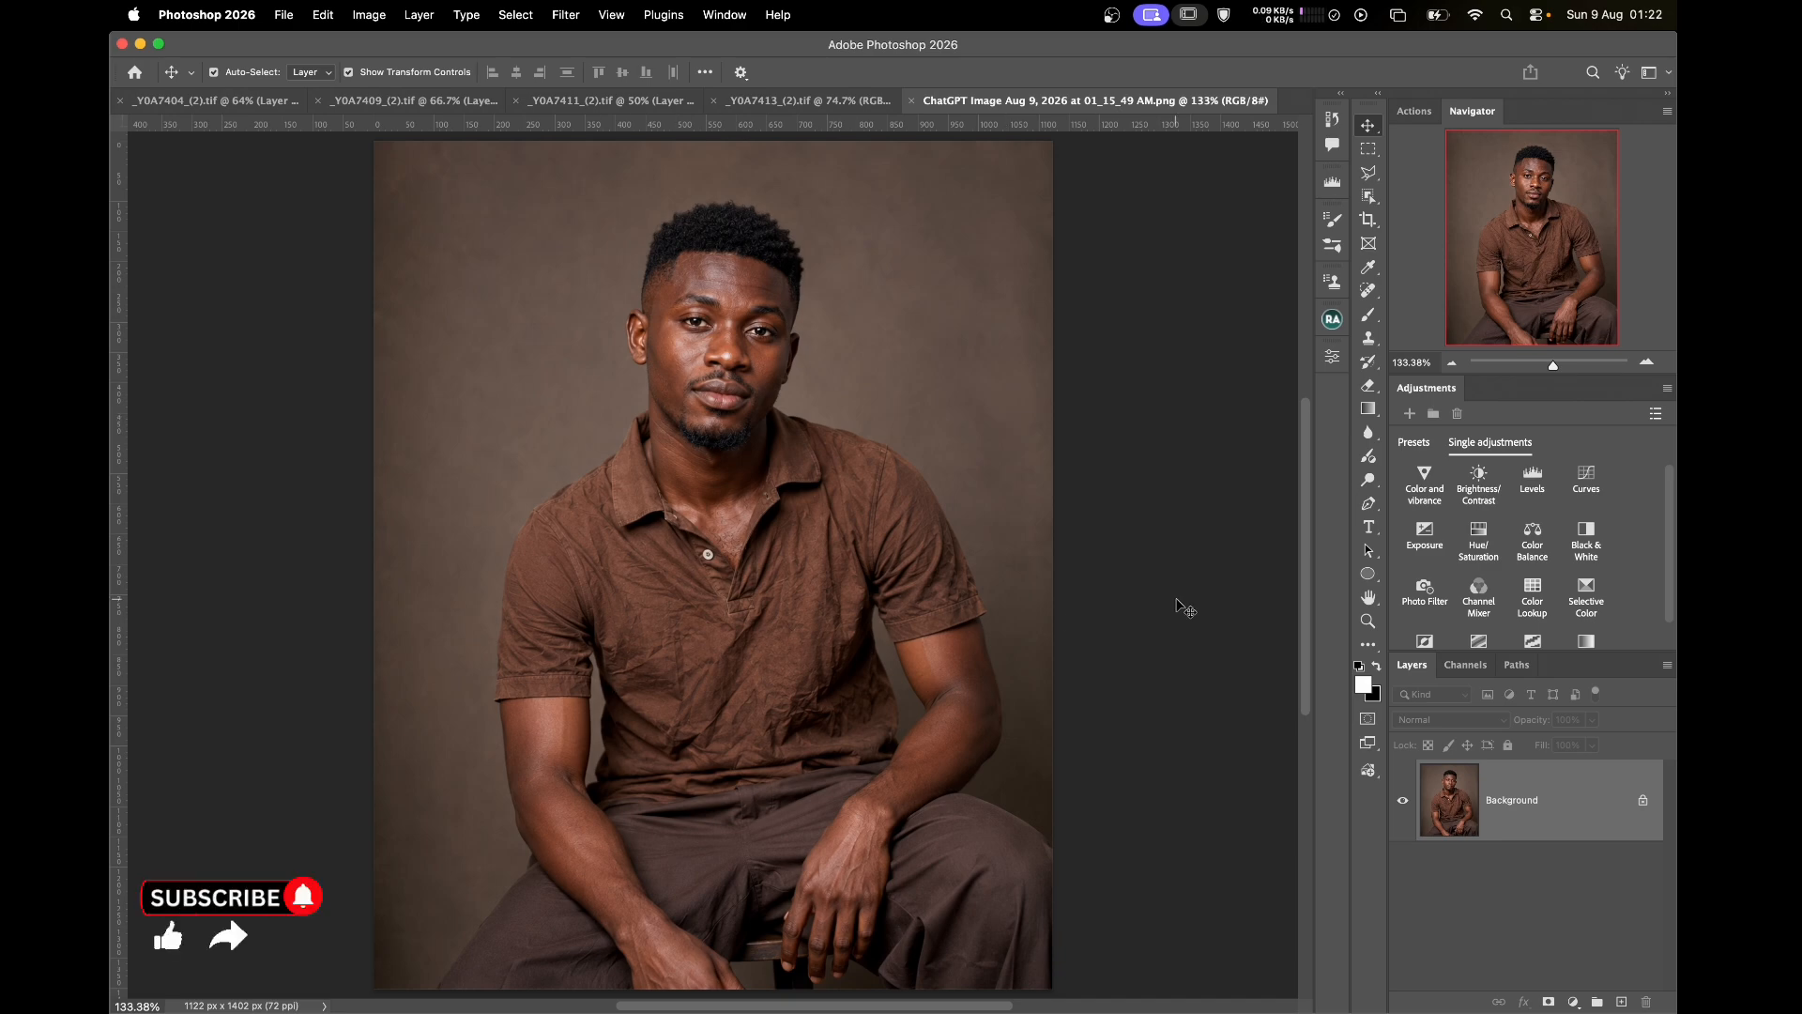
Duplicate the portrait layer and run Gaussian Blur frequency separation with a 1-pixel radius
{"action": "left_click", "coordinate": [1331, 320]}
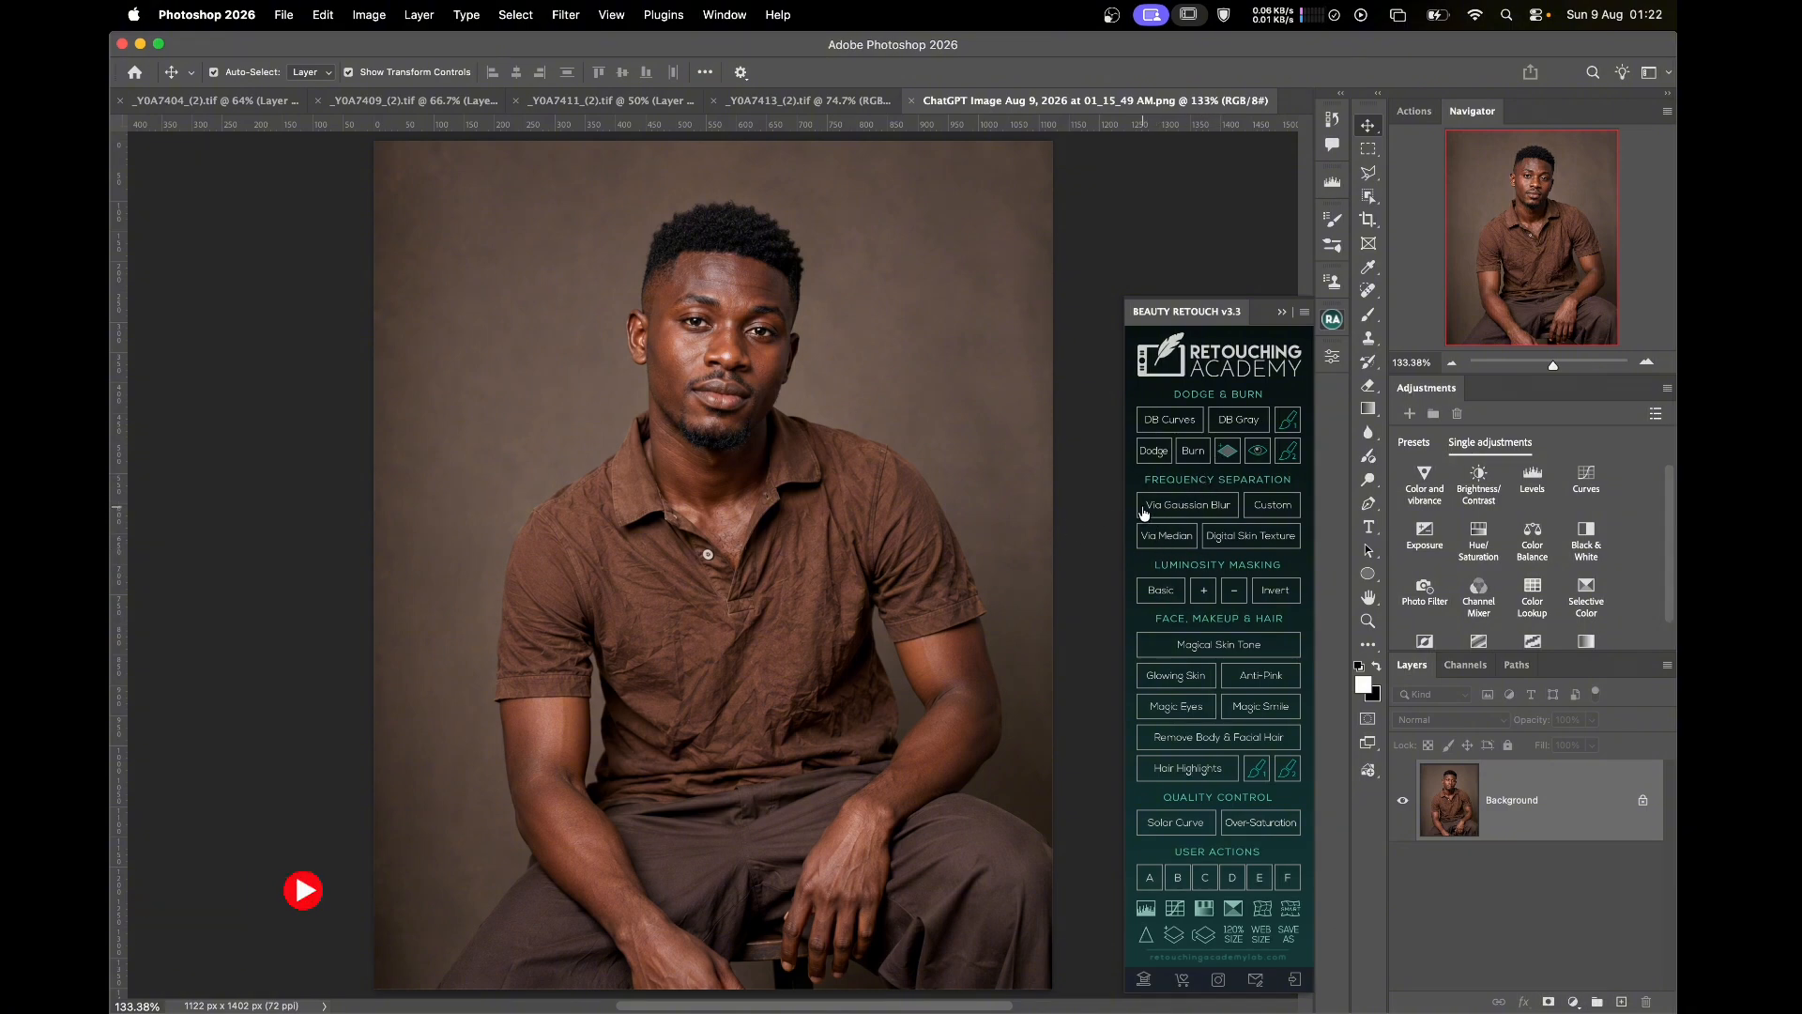
{"action": "key", "text": "super+j"}
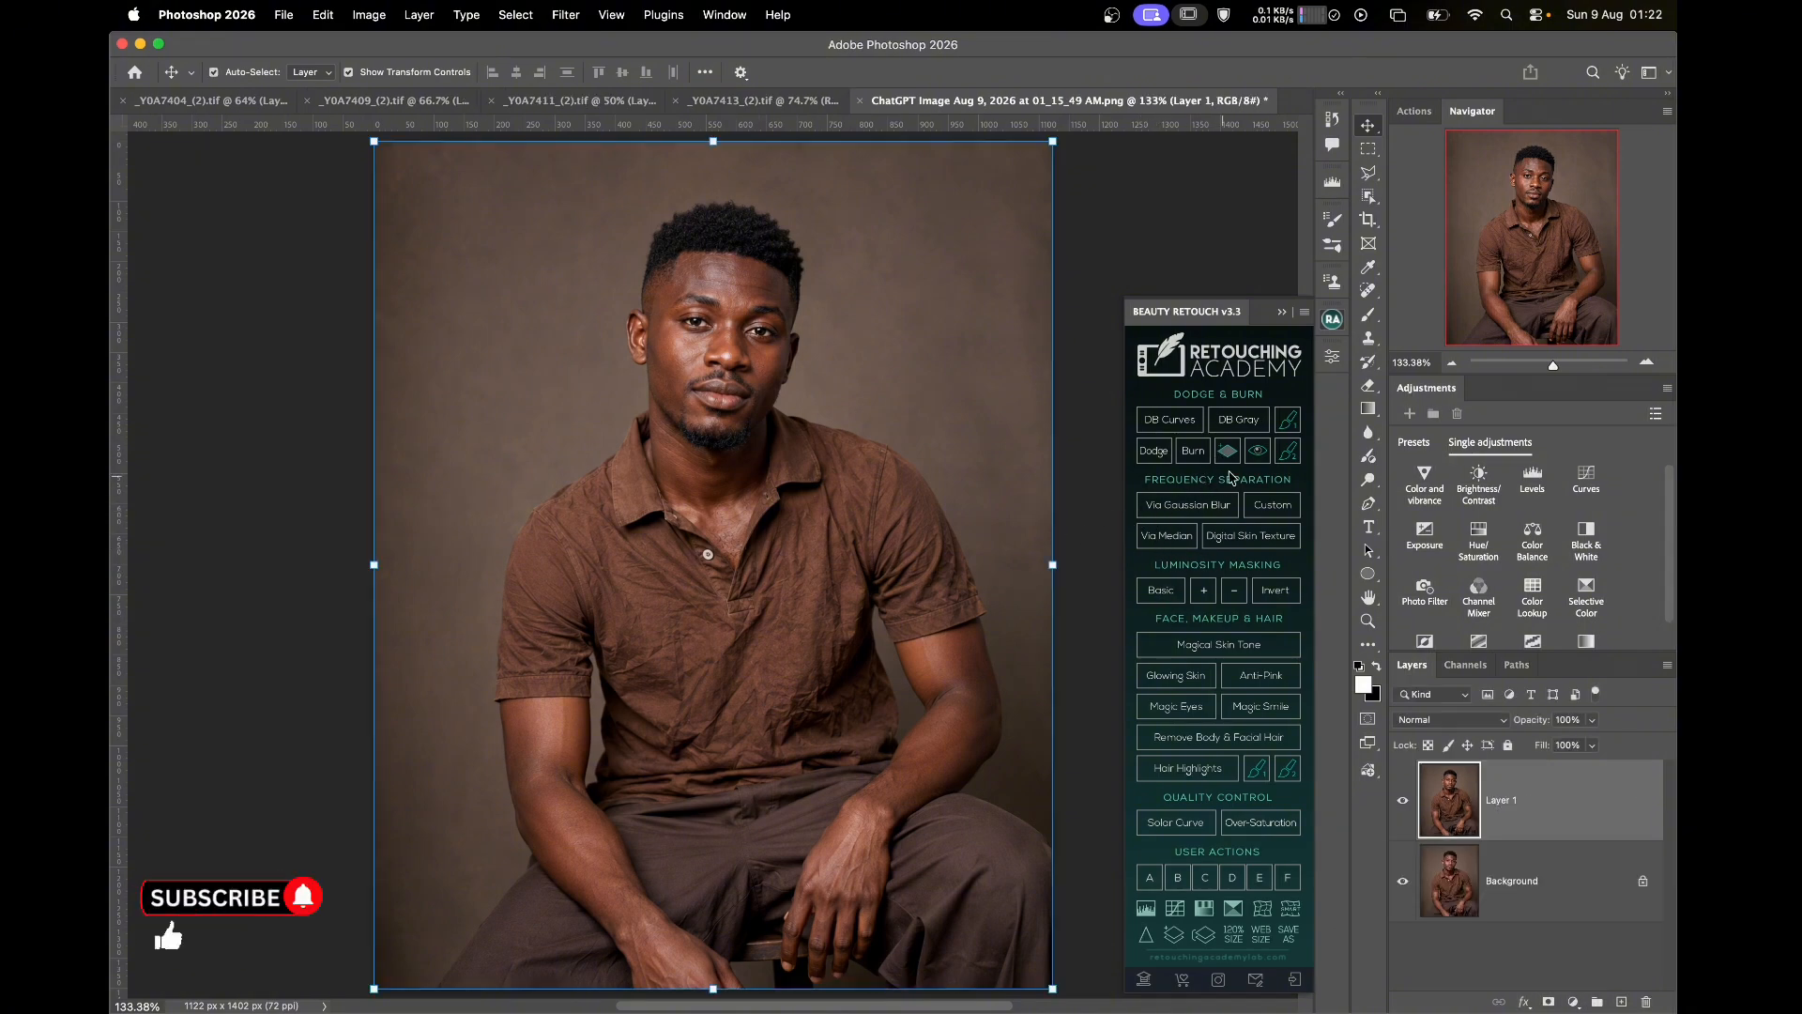
{"action": "left_click", "coordinate": [1188, 505]}
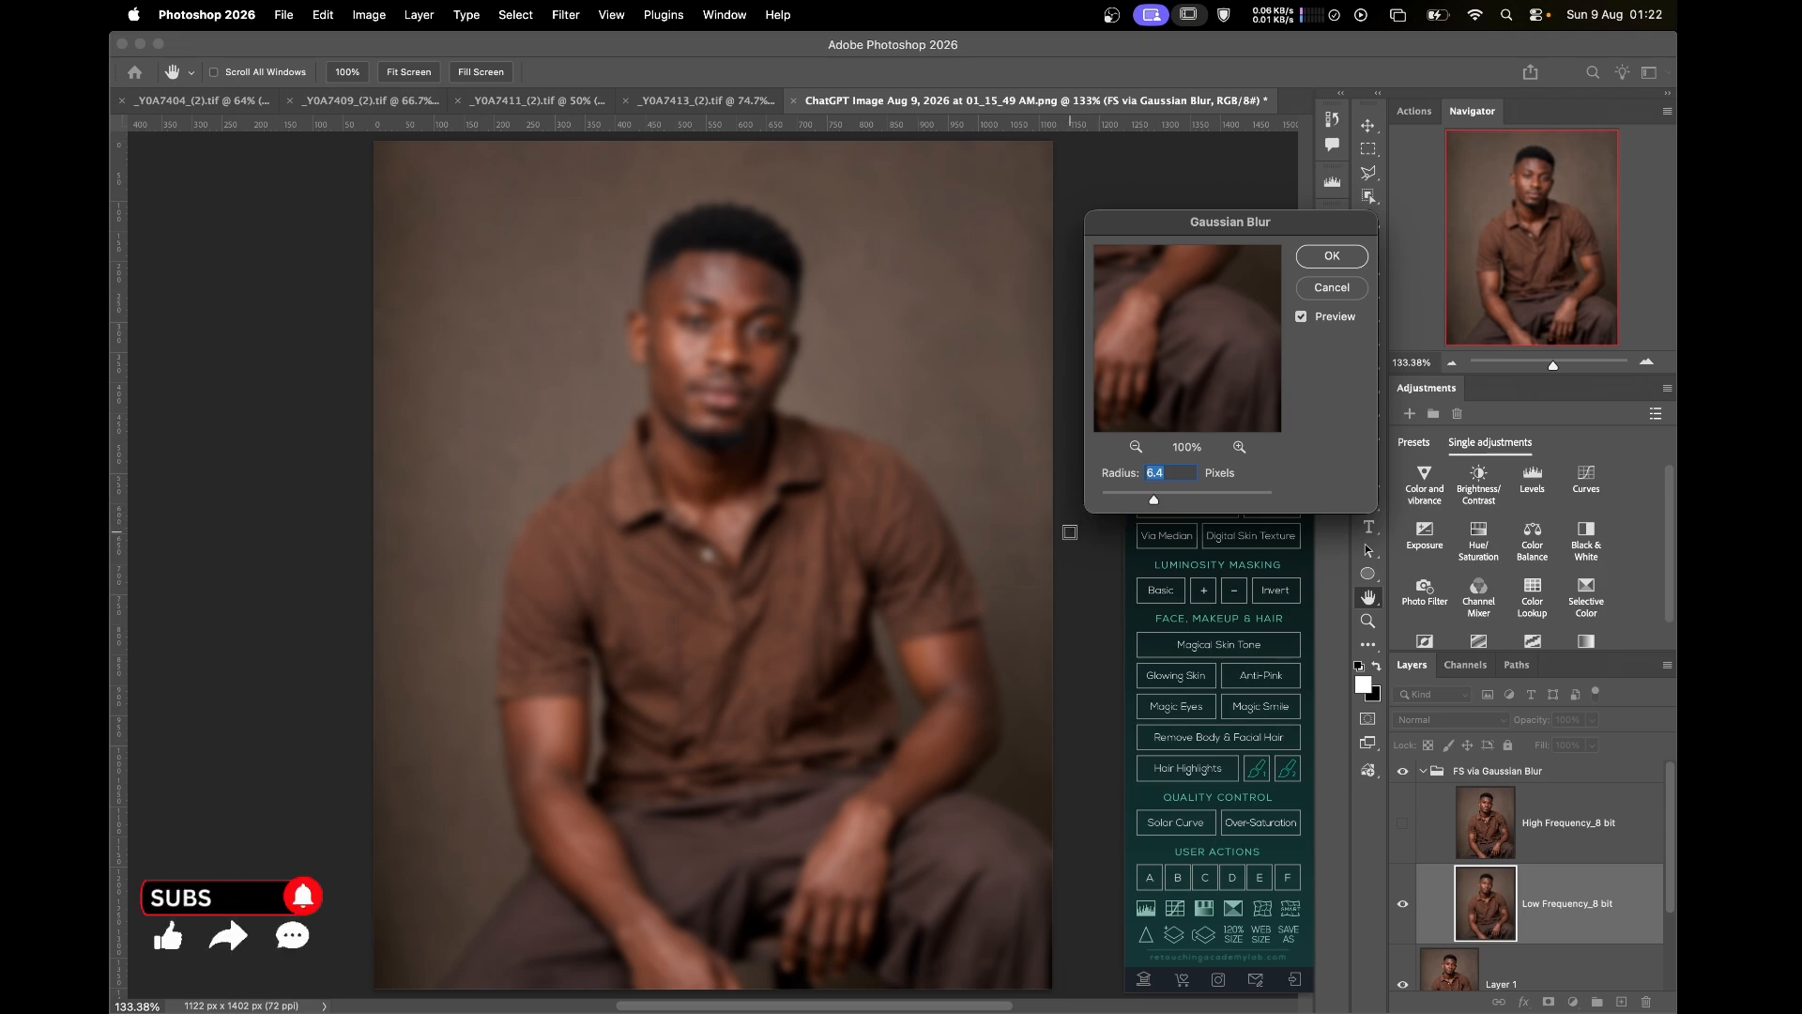
{"action": "type", "text": "1"}
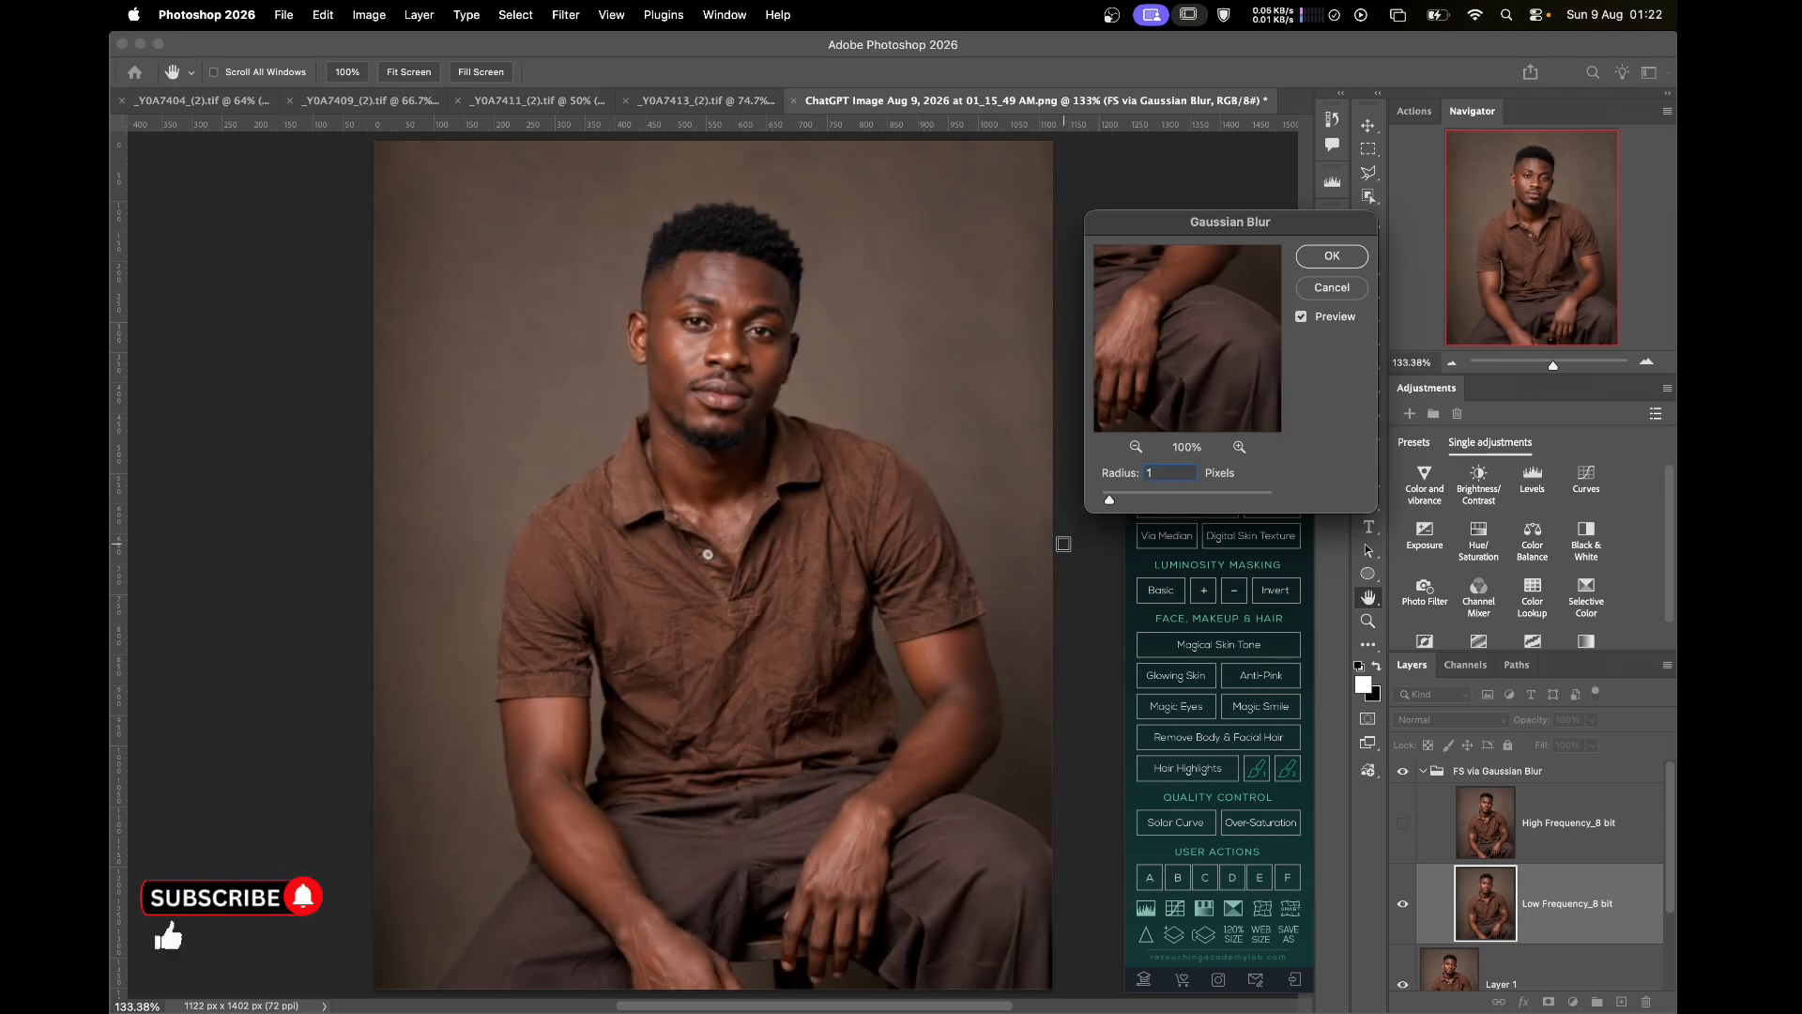
{"action": "left_click", "coordinate": [1332, 258]}
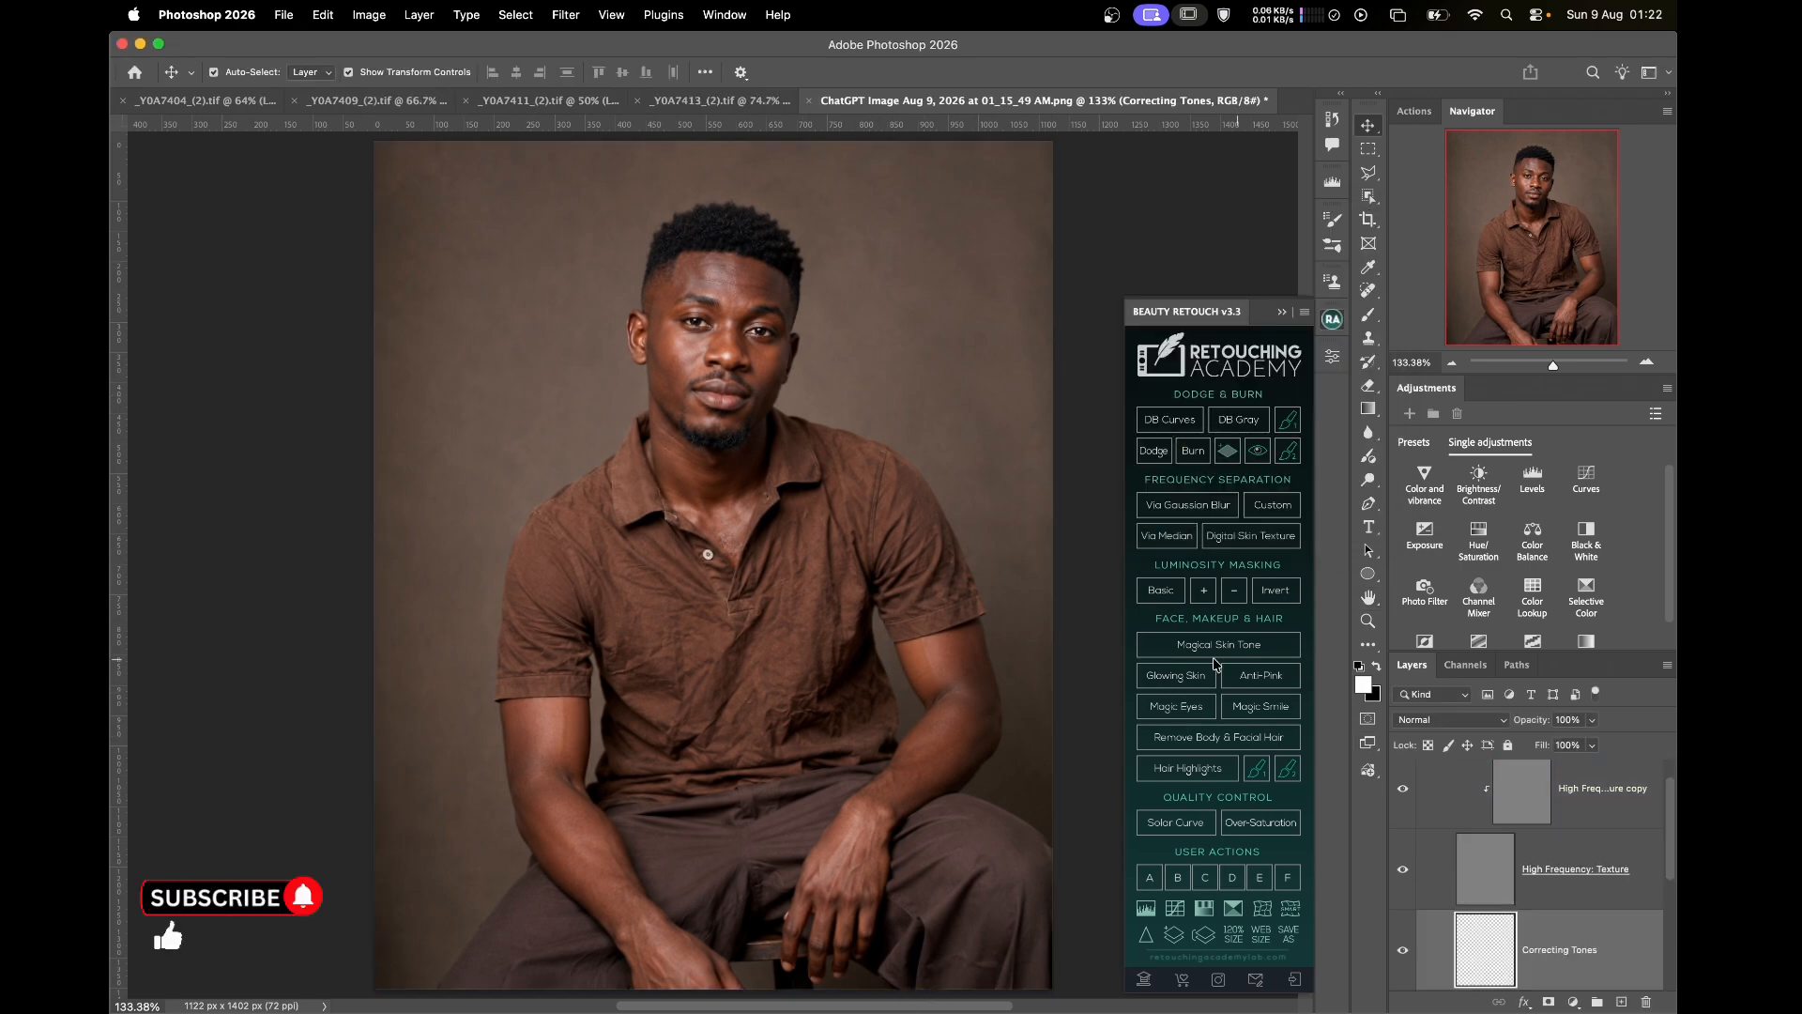
Hide the High Frequency: Texture layer, zoom to 300% on the shirt, and pick the Brush tool
{"action": "left_click", "coordinate": [1402, 869]}
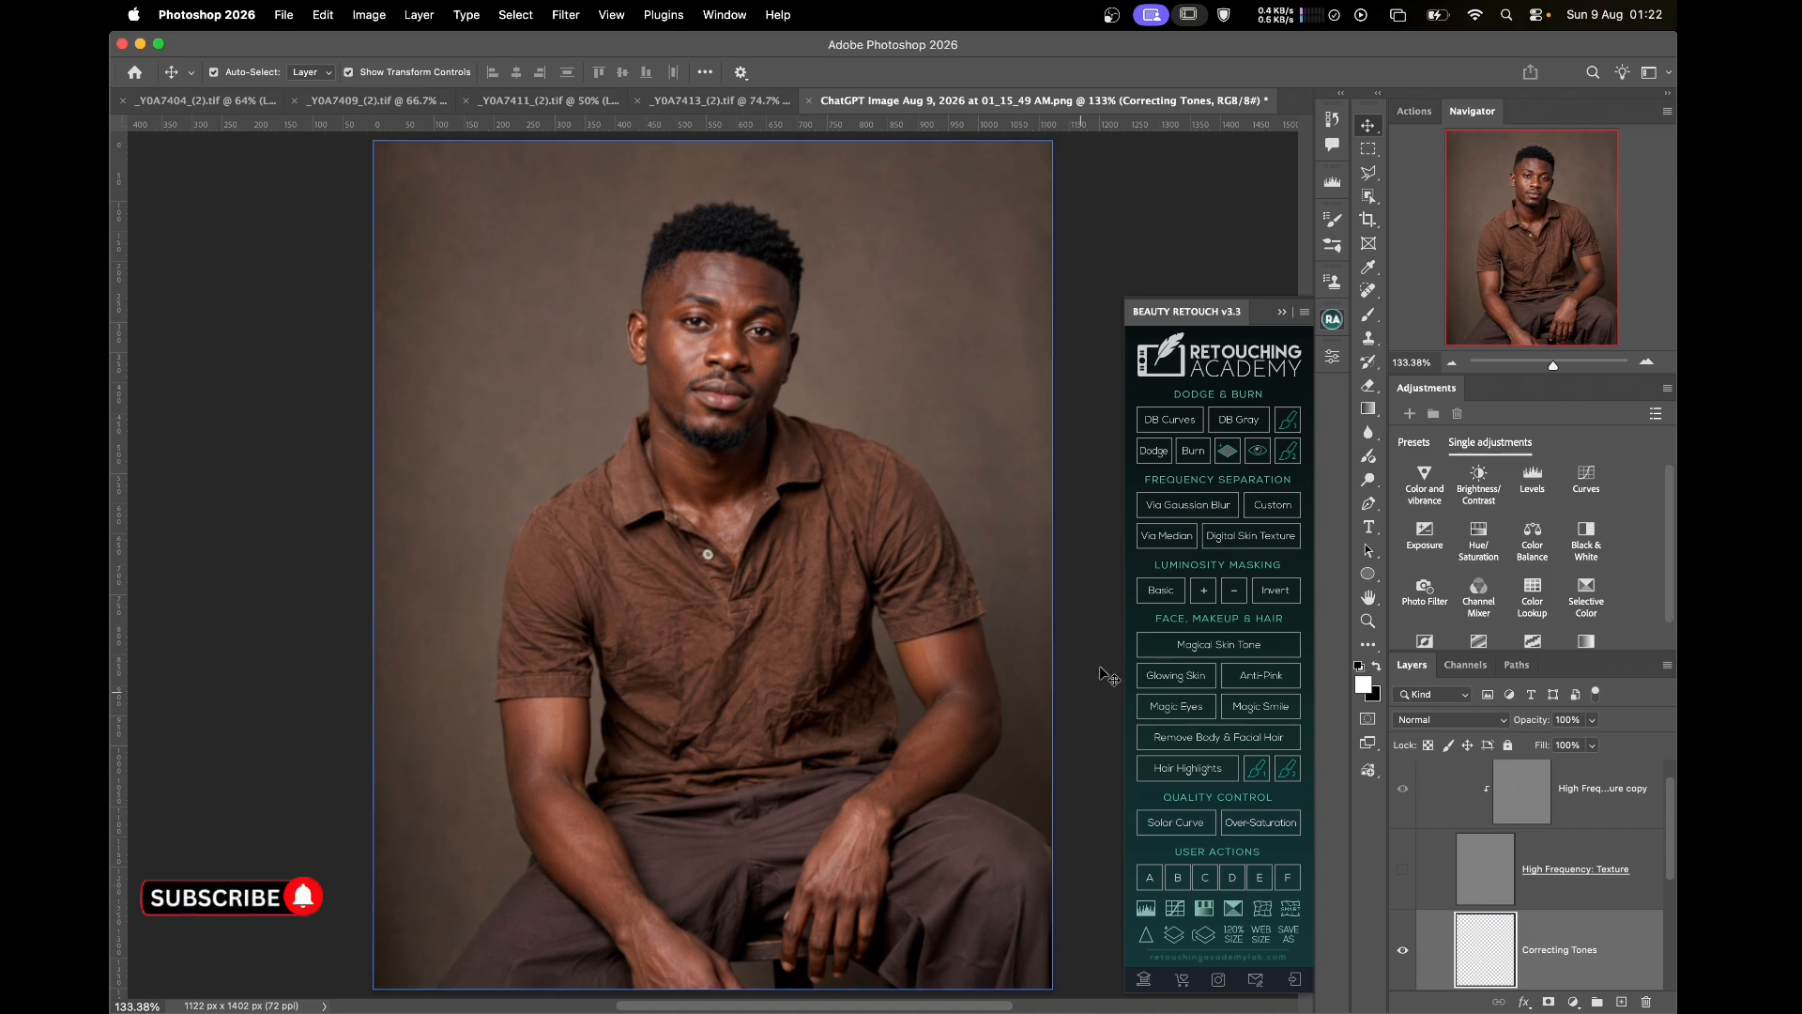
{"action": "key", "text": "super+equal"}
{"action": "key", "text": "super+equal"}
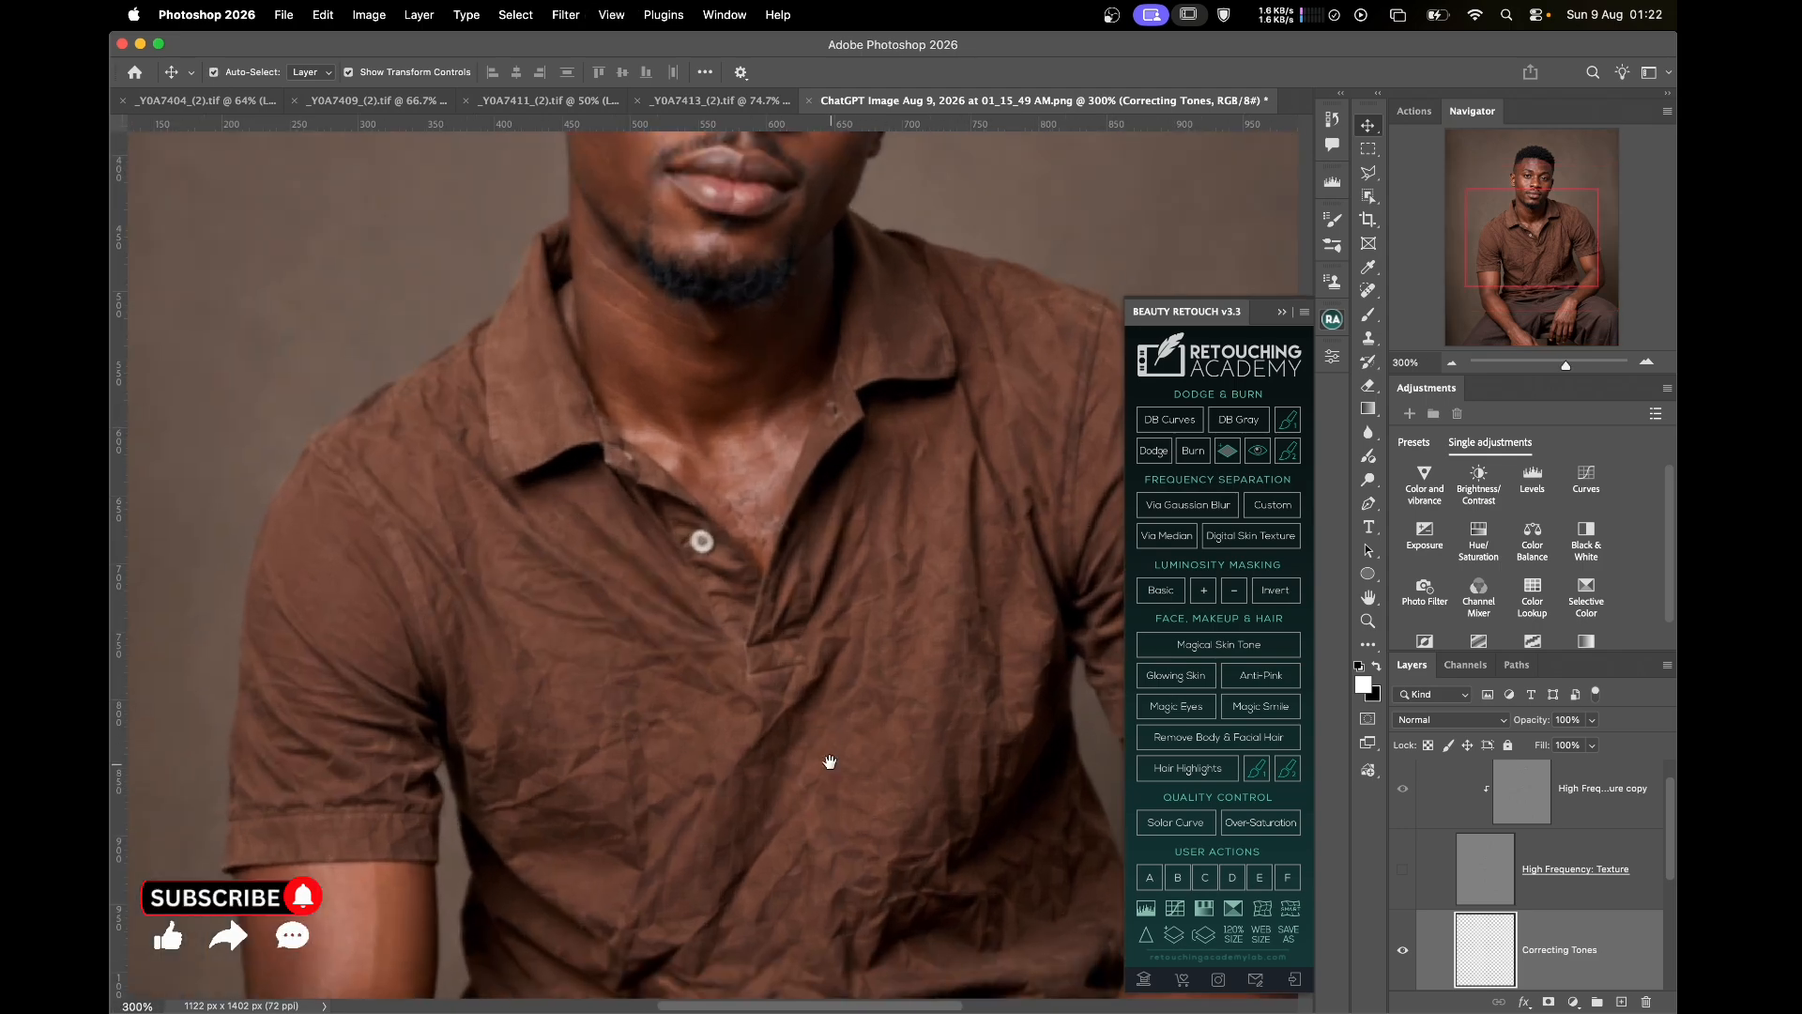
{"action": "left_click_drag", "start_coordinate": [858, 666], "coordinate": [806, 638]}
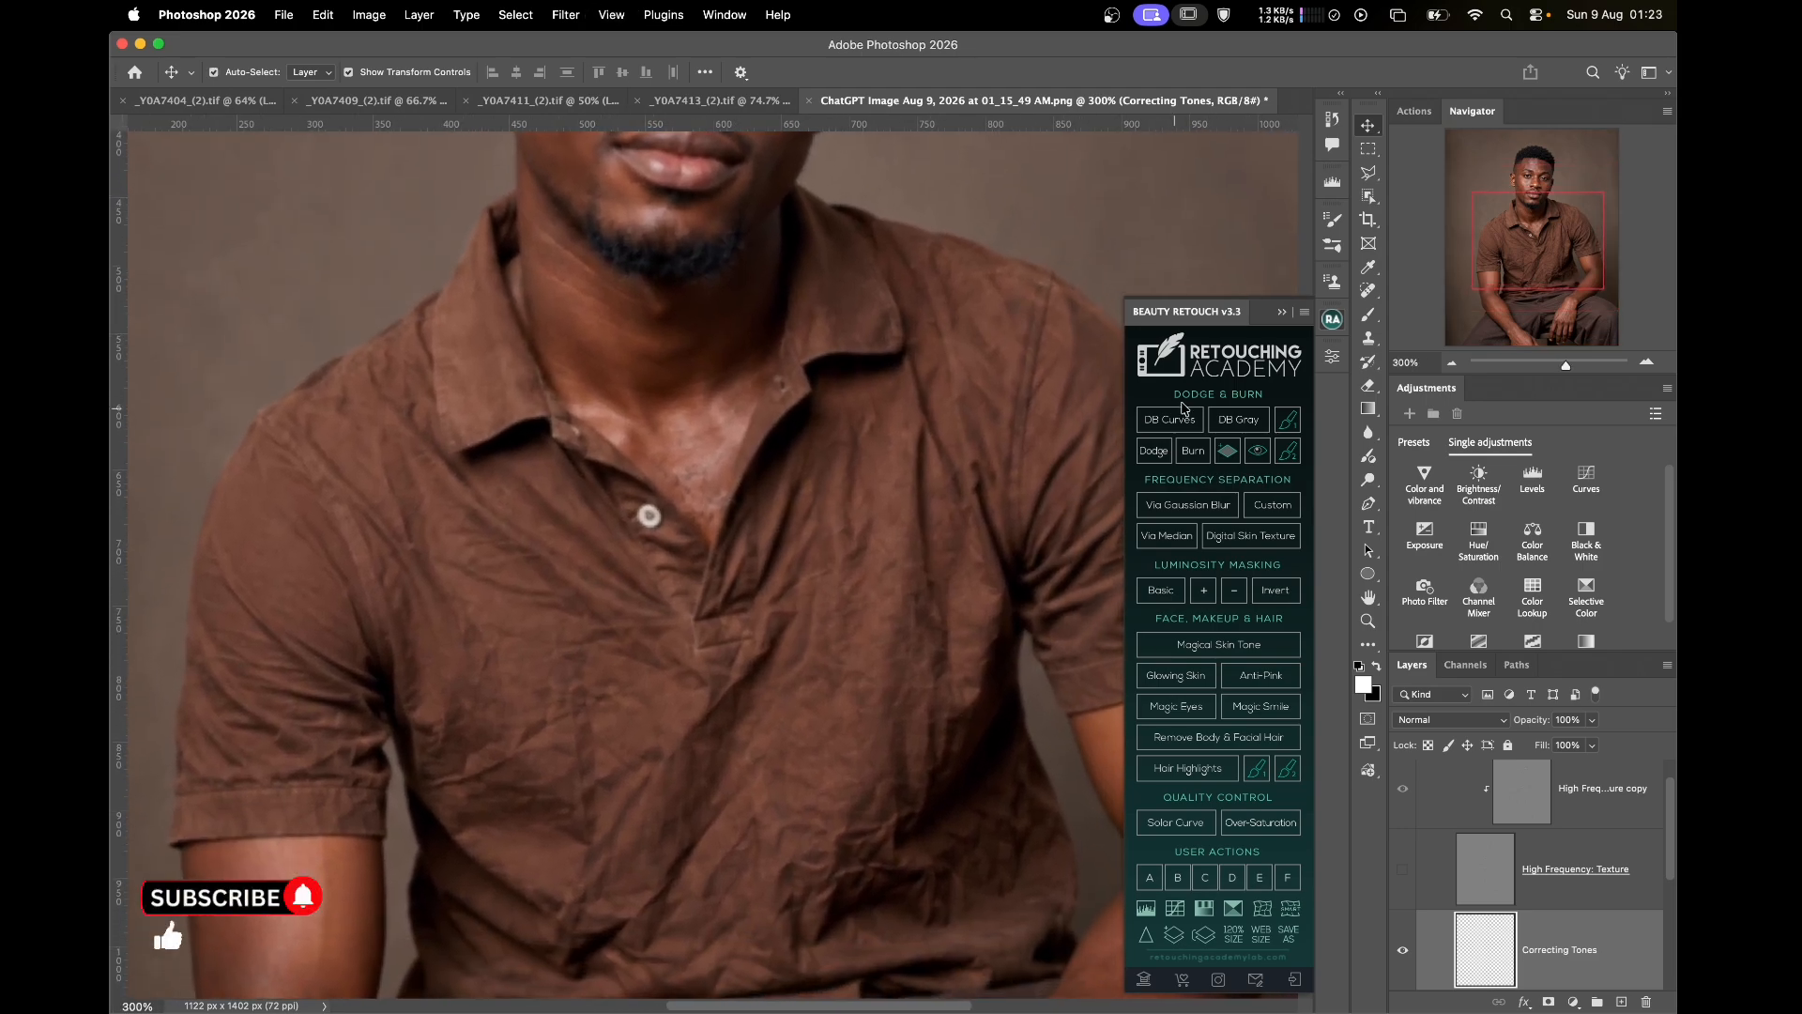
{"action": "left_click", "coordinate": [1370, 313]}
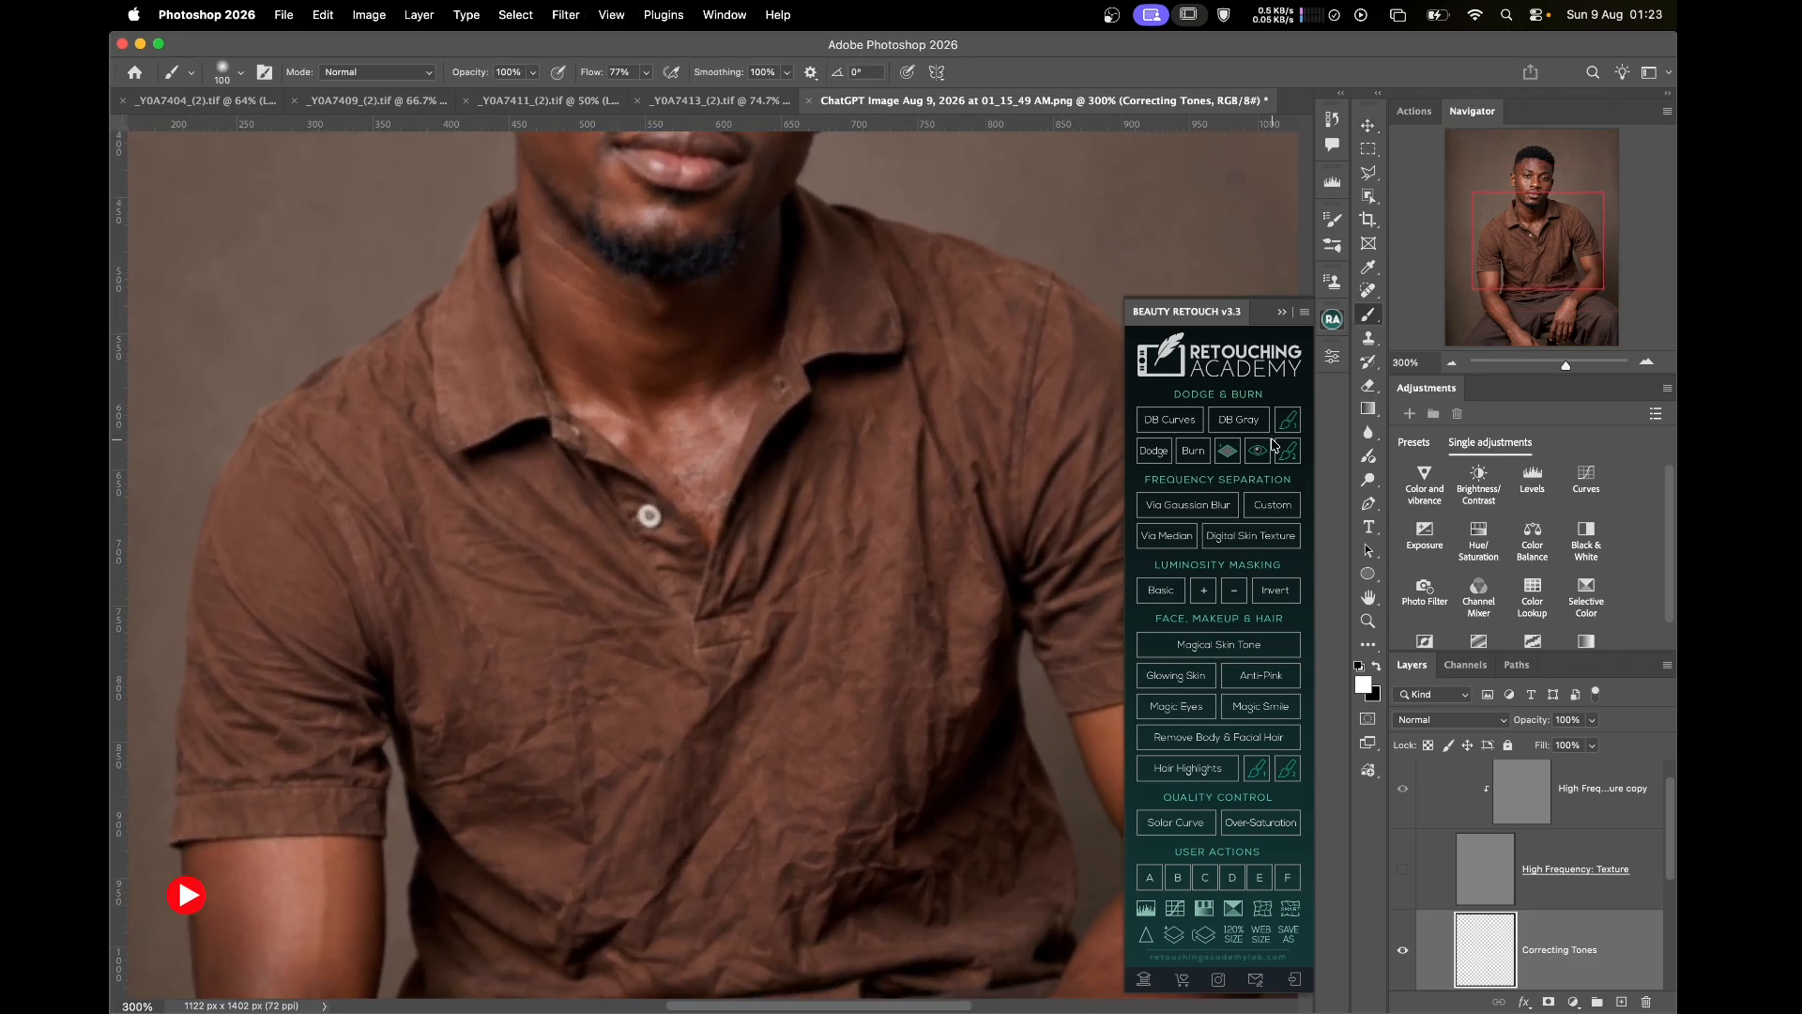
Switch to the Mixer Brush at size 60 and smooth the left-hand sleeve wrinkles
{"action": "key", "text": "shift+b"}
{"action": "key", "text": "shift+b"}
{"action": "key", "text": "shift+b"}
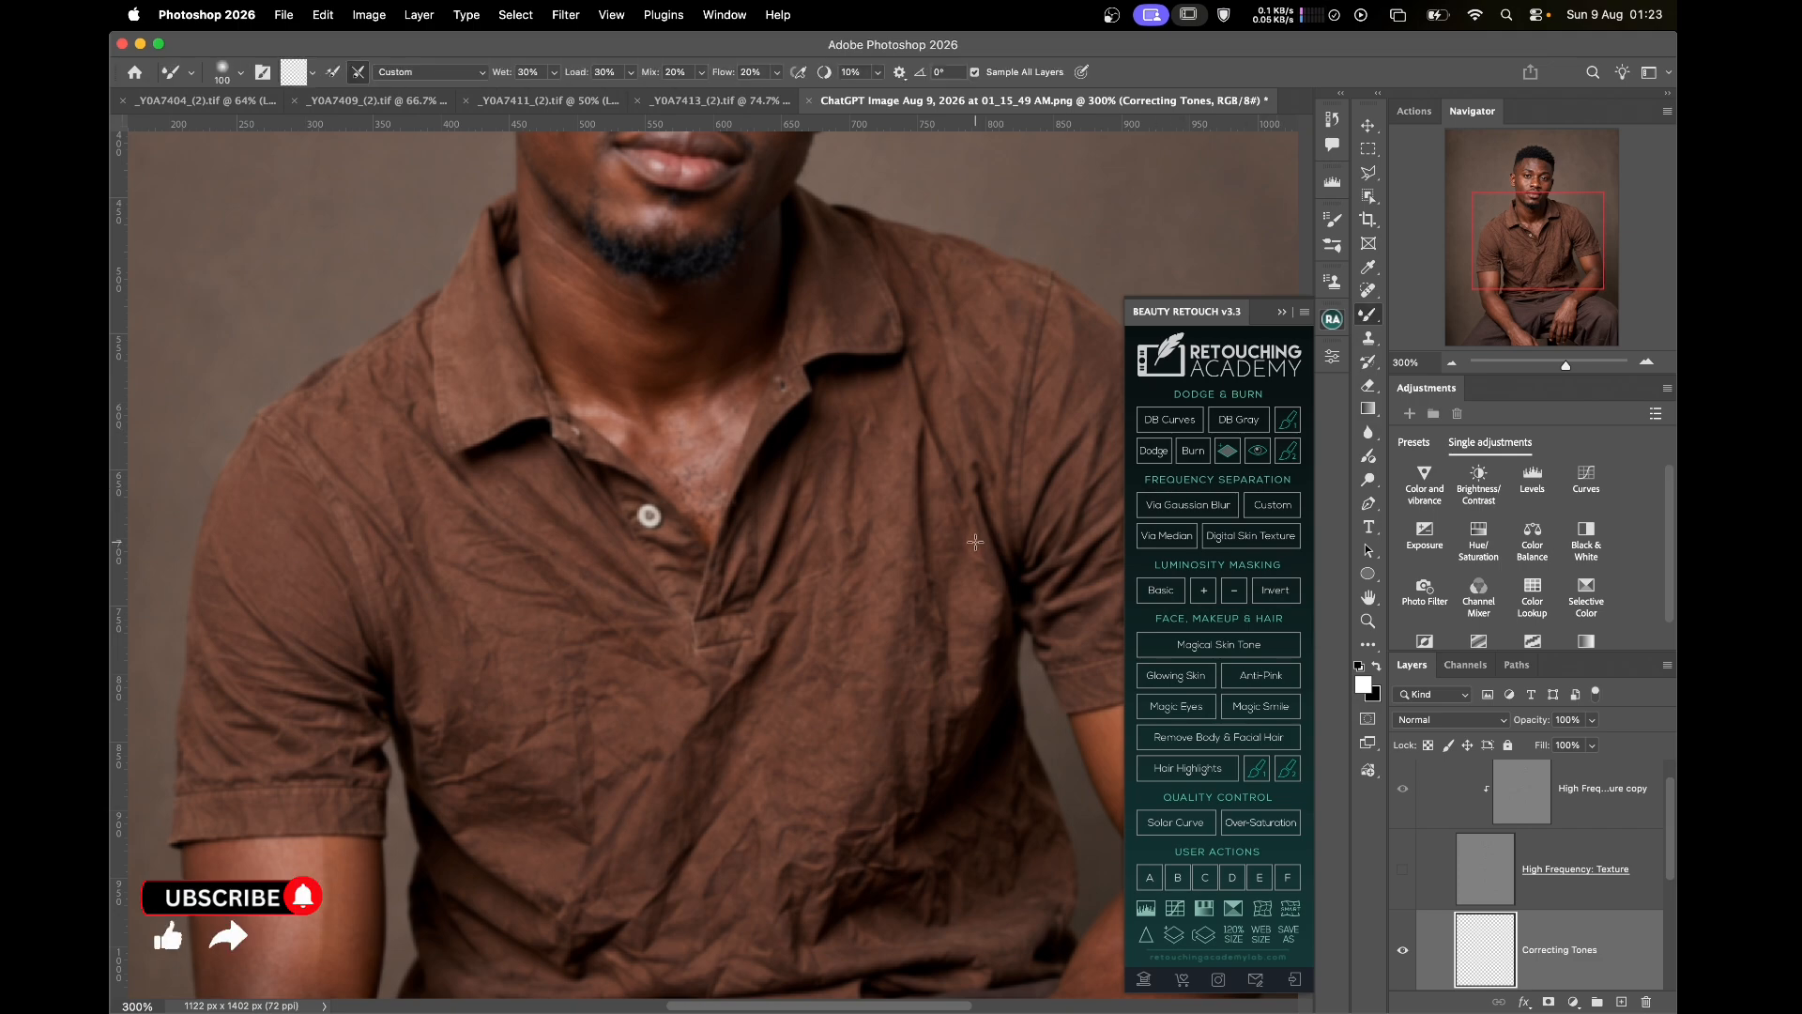
{"action": "key", "text": "bracketleft"}
{"action": "key", "text": "bracketleft"}
{"action": "key", "text": "bracketleft"}
{"action": "key", "text": "bracketleft"}
{"action": "key", "text": "bracketleft"}
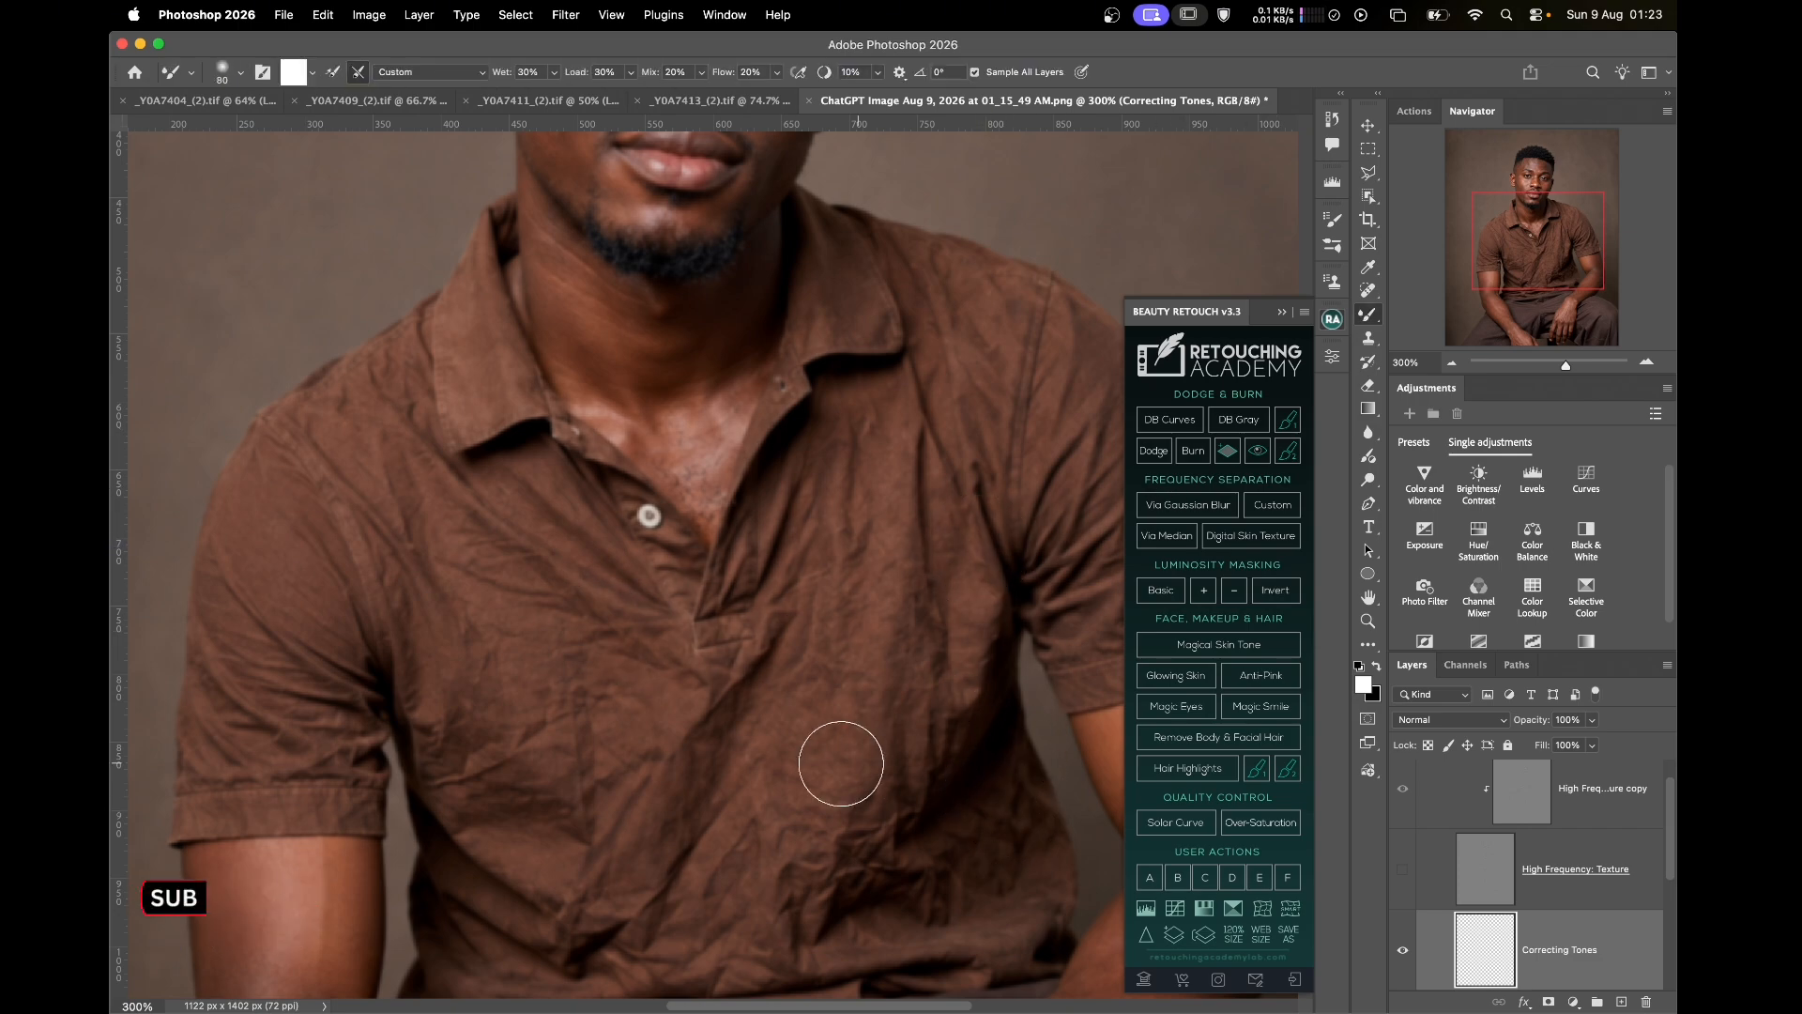
{"action": "key", "text": "bracketright"}
{"action": "key", "text": "bracketright"}
{"action": "mouse_move", "coordinate": [288, 572]}
{"action": "left_mouse_down"}
{"action": "mouse_move", "coordinate": [308, 630]}
{"action": "mouse_move", "coordinate": [337, 637]}
{"action": "left_mouse_up"}
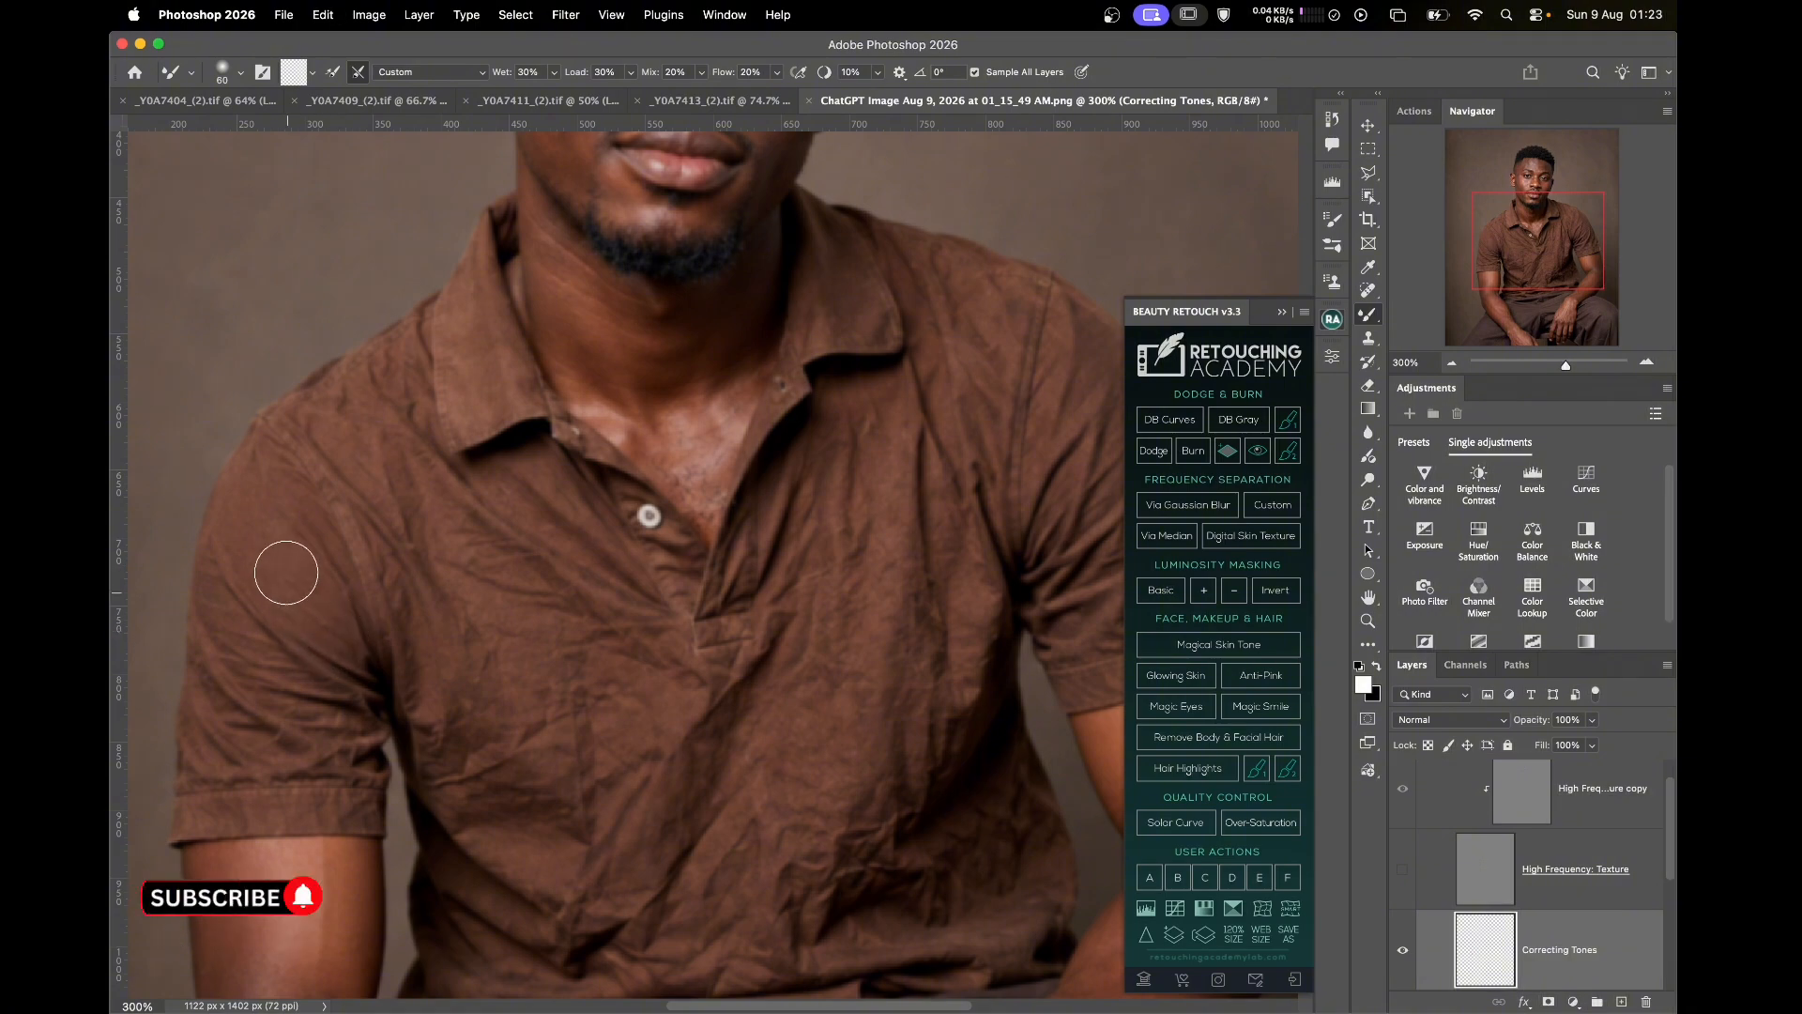
{"action": "mouse_move", "coordinate": [273, 532]}
{"action": "left_mouse_down"}
{"action": "mouse_move", "coordinate": [311, 627]}
{"action": "mouse_move", "coordinate": [337, 640]}
{"action": "mouse_move", "coordinate": [307, 603]}
{"action": "mouse_move", "coordinate": [296, 702]}
{"action": "mouse_move", "coordinate": [261, 659]}
{"action": "mouse_move", "coordinate": [296, 637]}
{"action": "mouse_move", "coordinate": [310, 679]}
{"action": "mouse_move", "coordinate": [290, 655]}
{"action": "mouse_move", "coordinate": [247, 662]}
{"action": "left_mouse_up"}
Keep smoothing the chest wrinkles, varying the brush size between 40 and 100
{"action": "key", "text": "bracketleft"}
{"action": "key", "text": "bracketleft"}
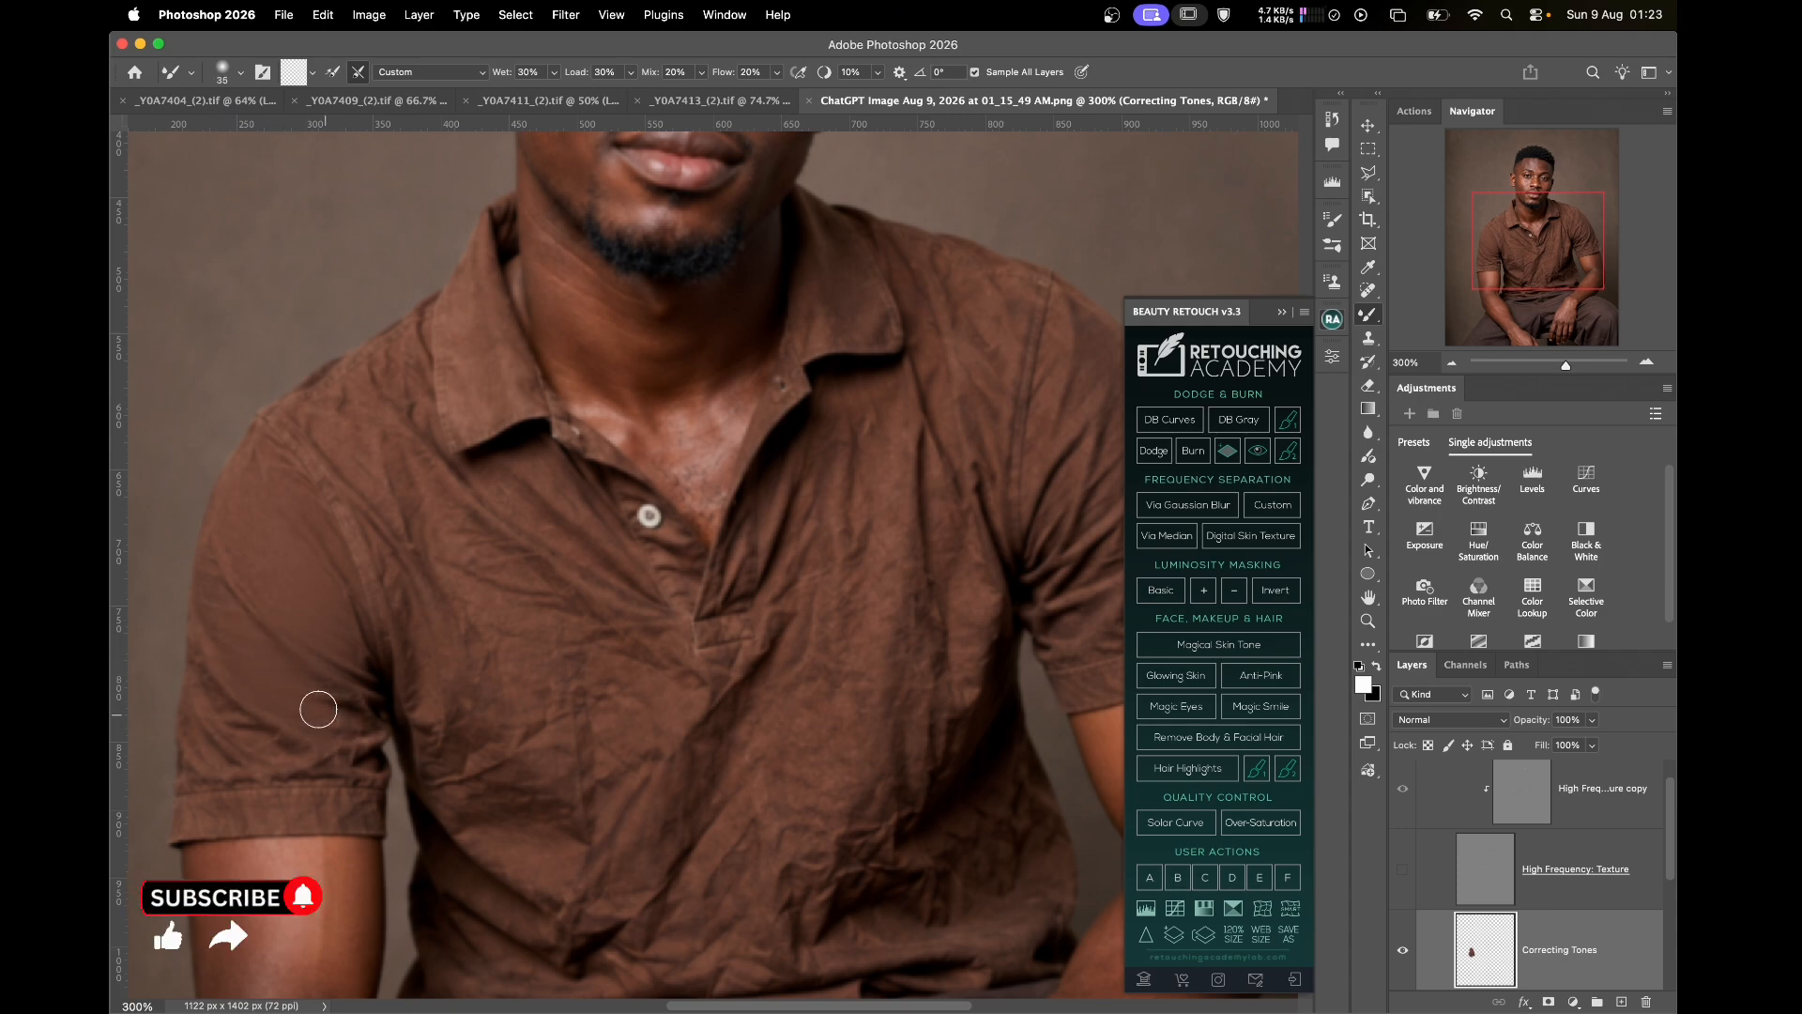
{"action": "key", "text": "bracketright"}
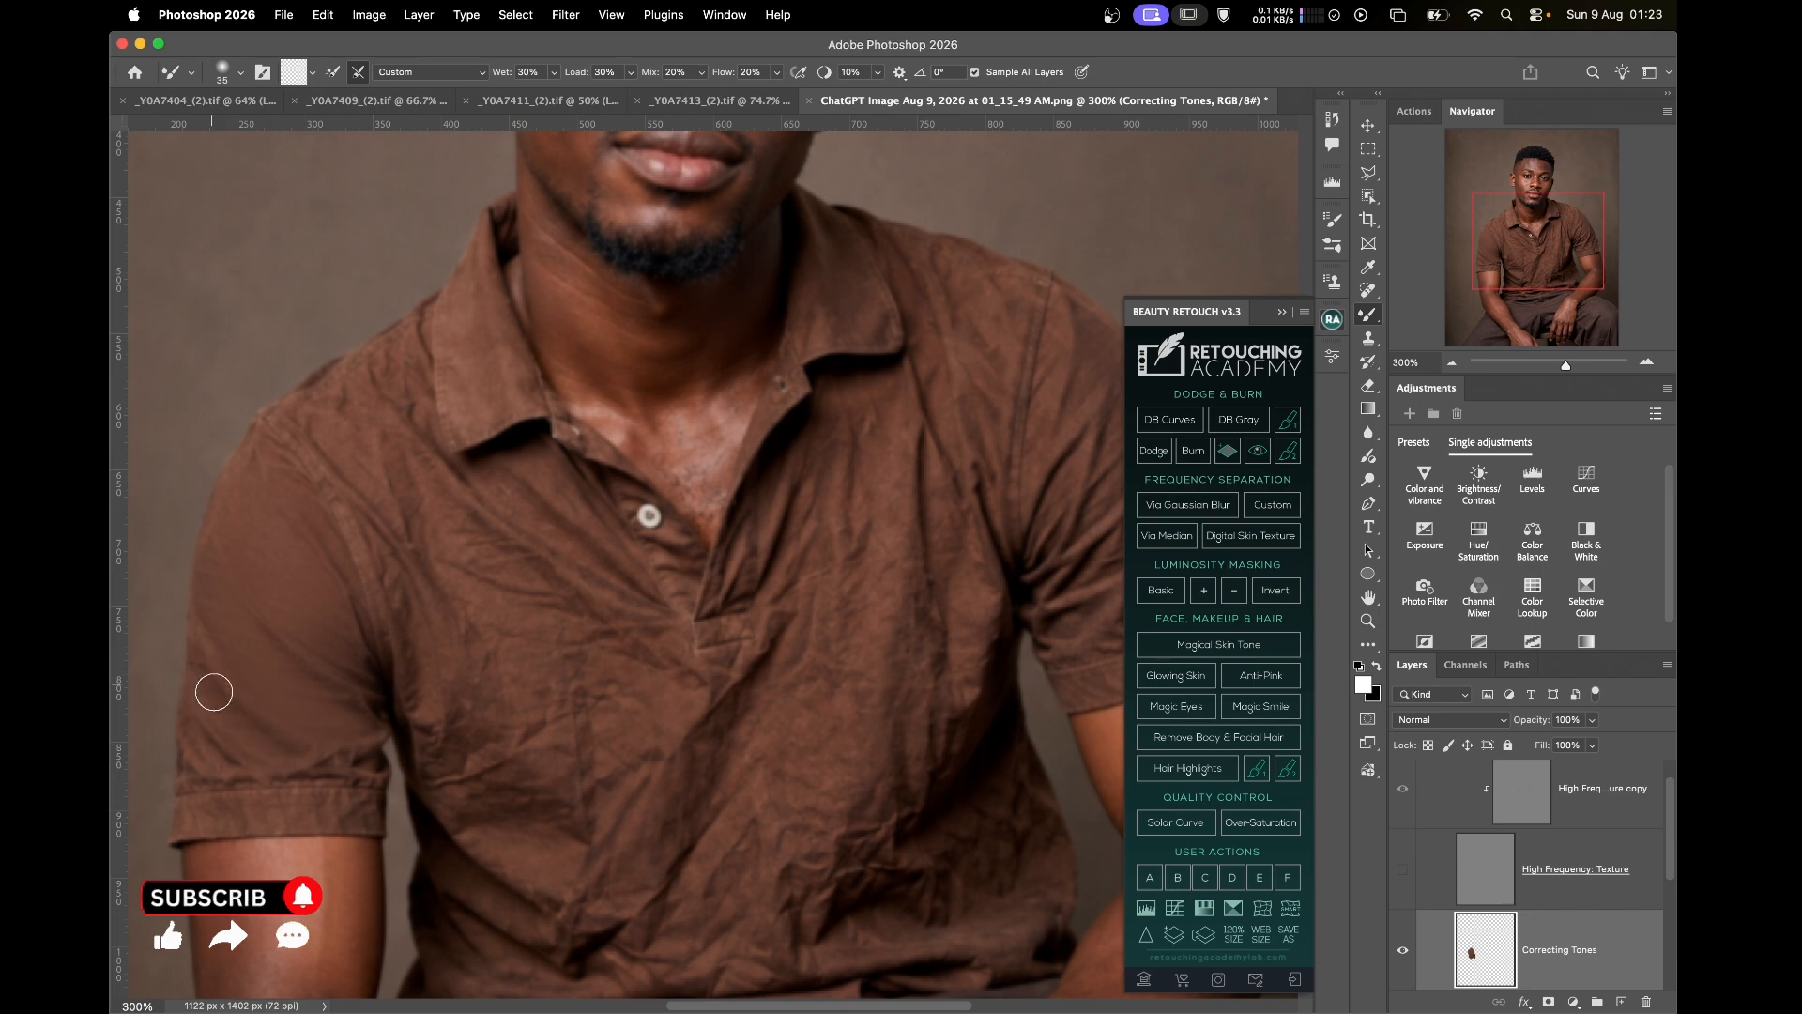
{"action": "key", "text": "bracketright"}
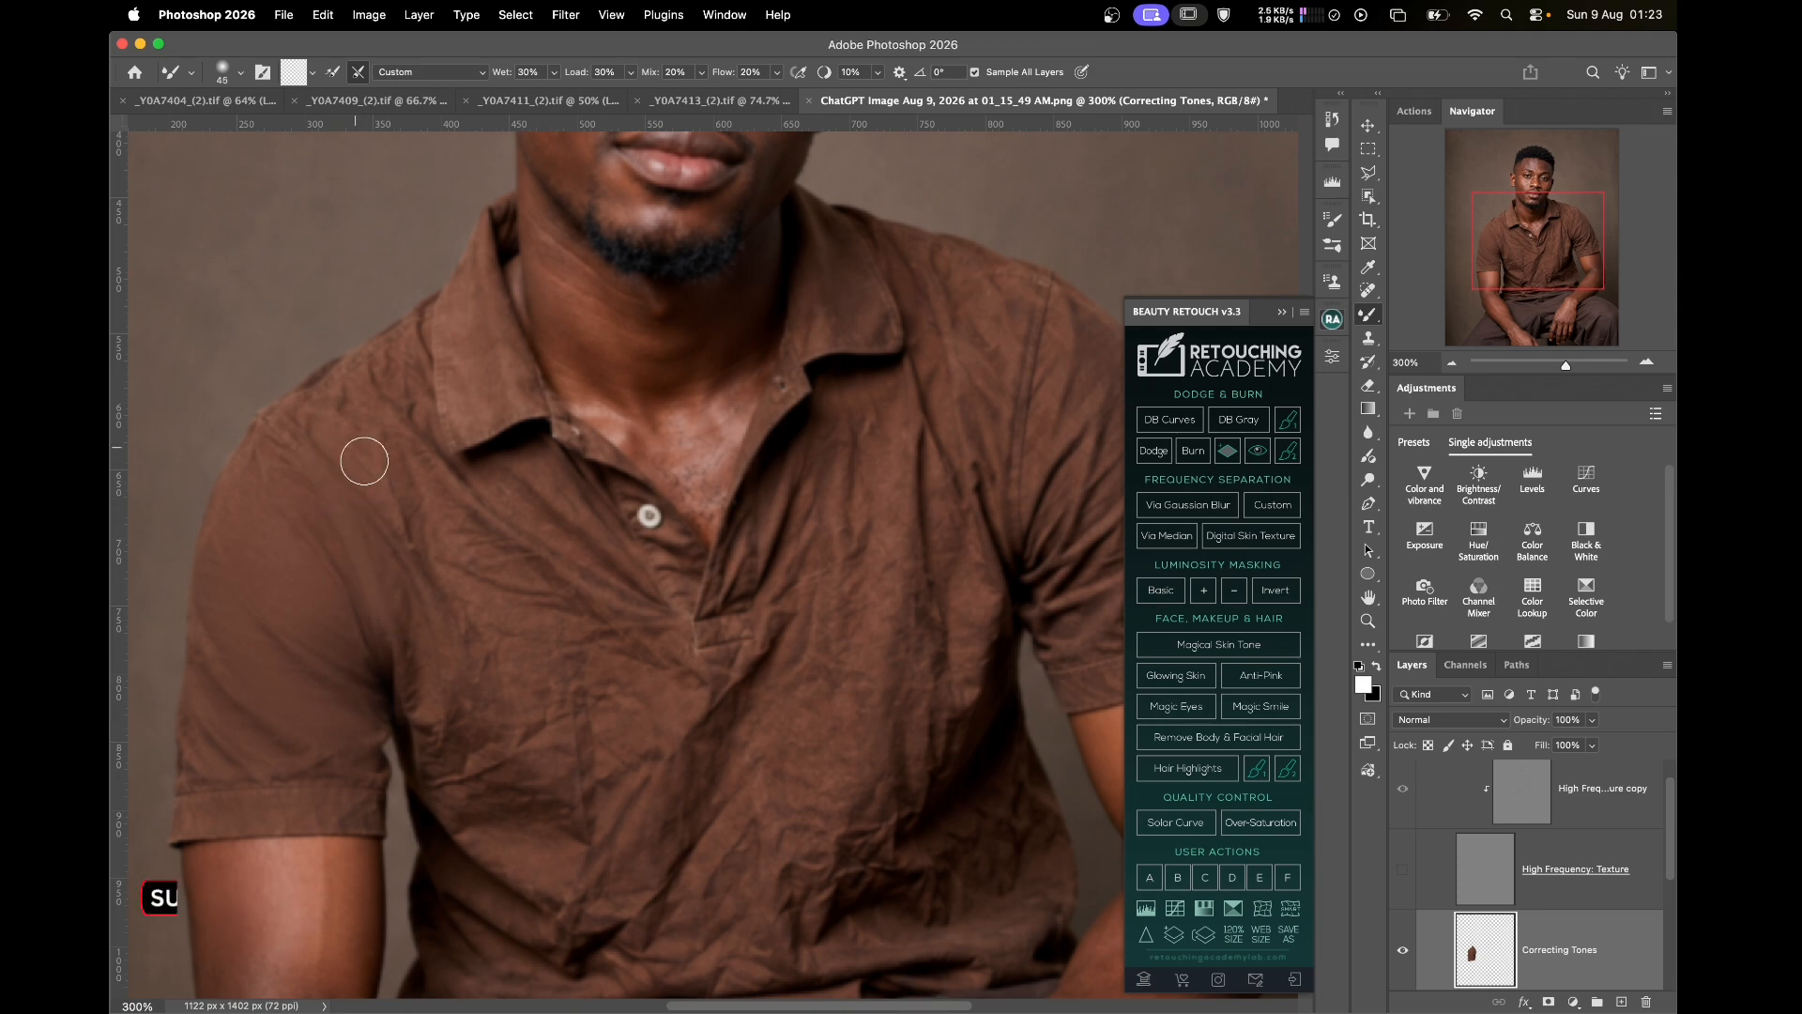
{"action": "key", "text": "bracketright"}
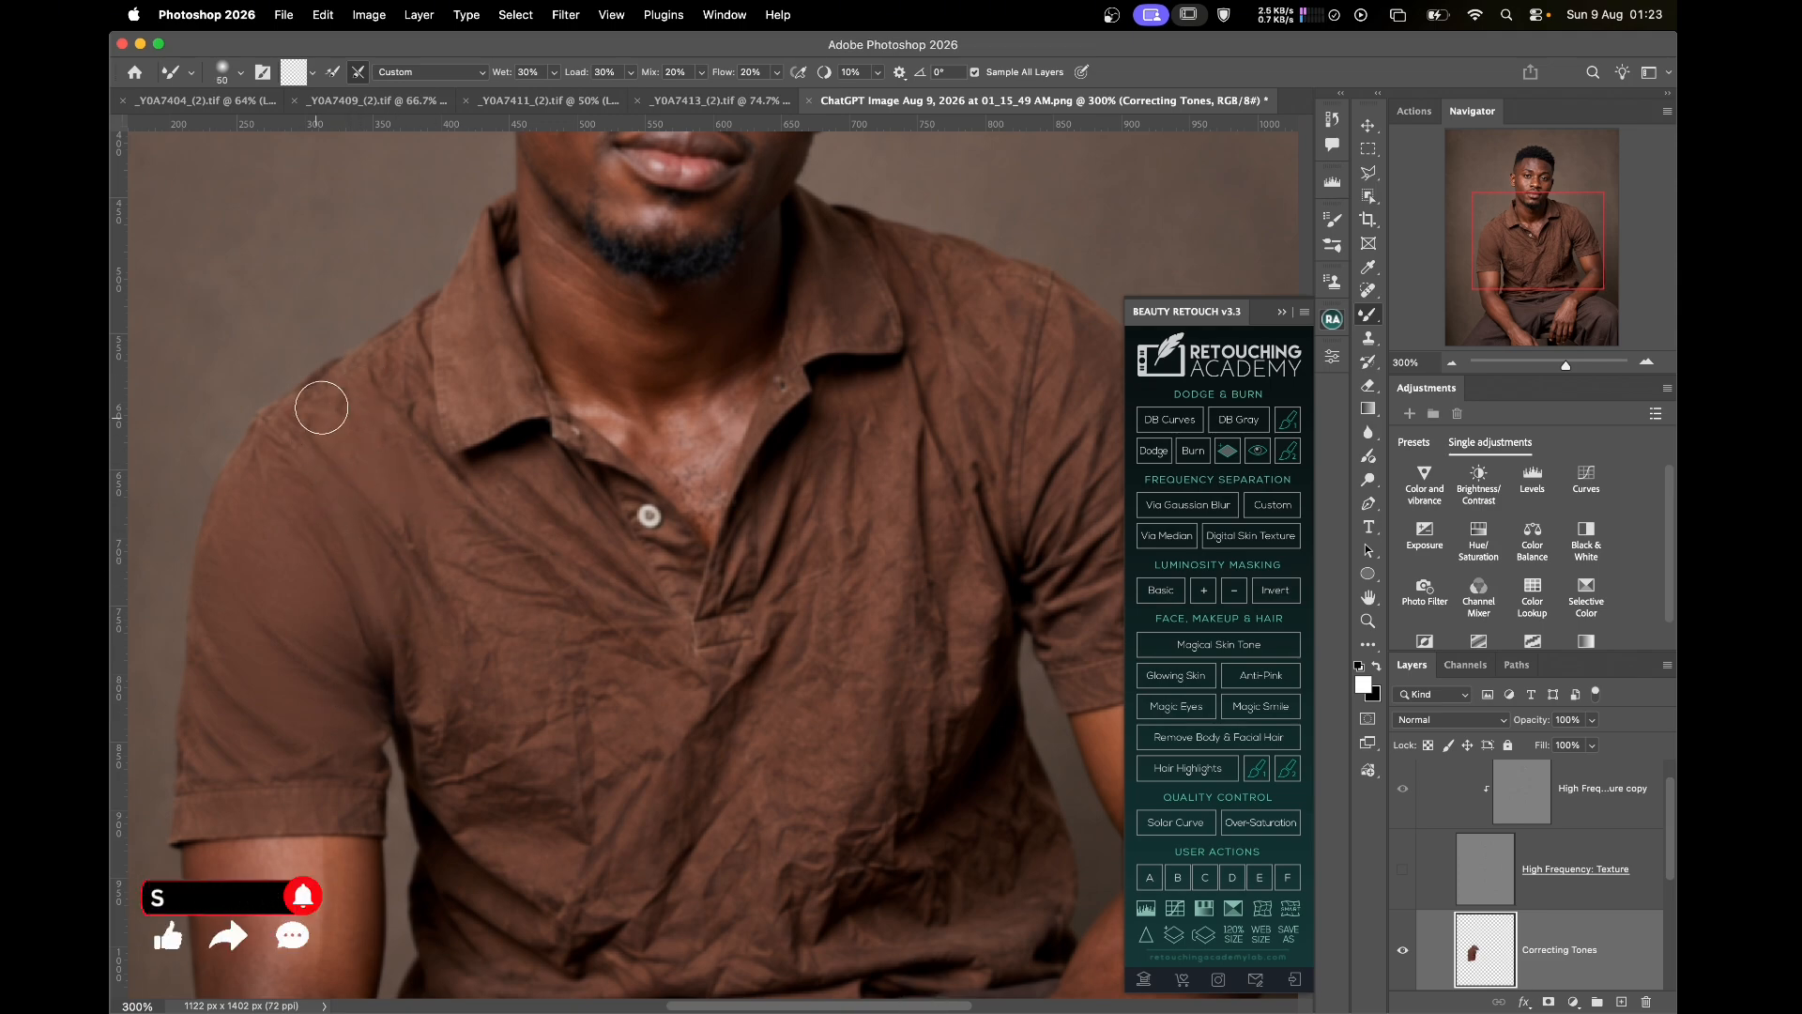
{"action": "key", "text": "bracketright"}
{"action": "key", "text": "bracketright"}
{"action": "key", "text": "bracketright"}
{"action": "key", "text": "bracketright"}
{"action": "key", "text": "bracketright"}
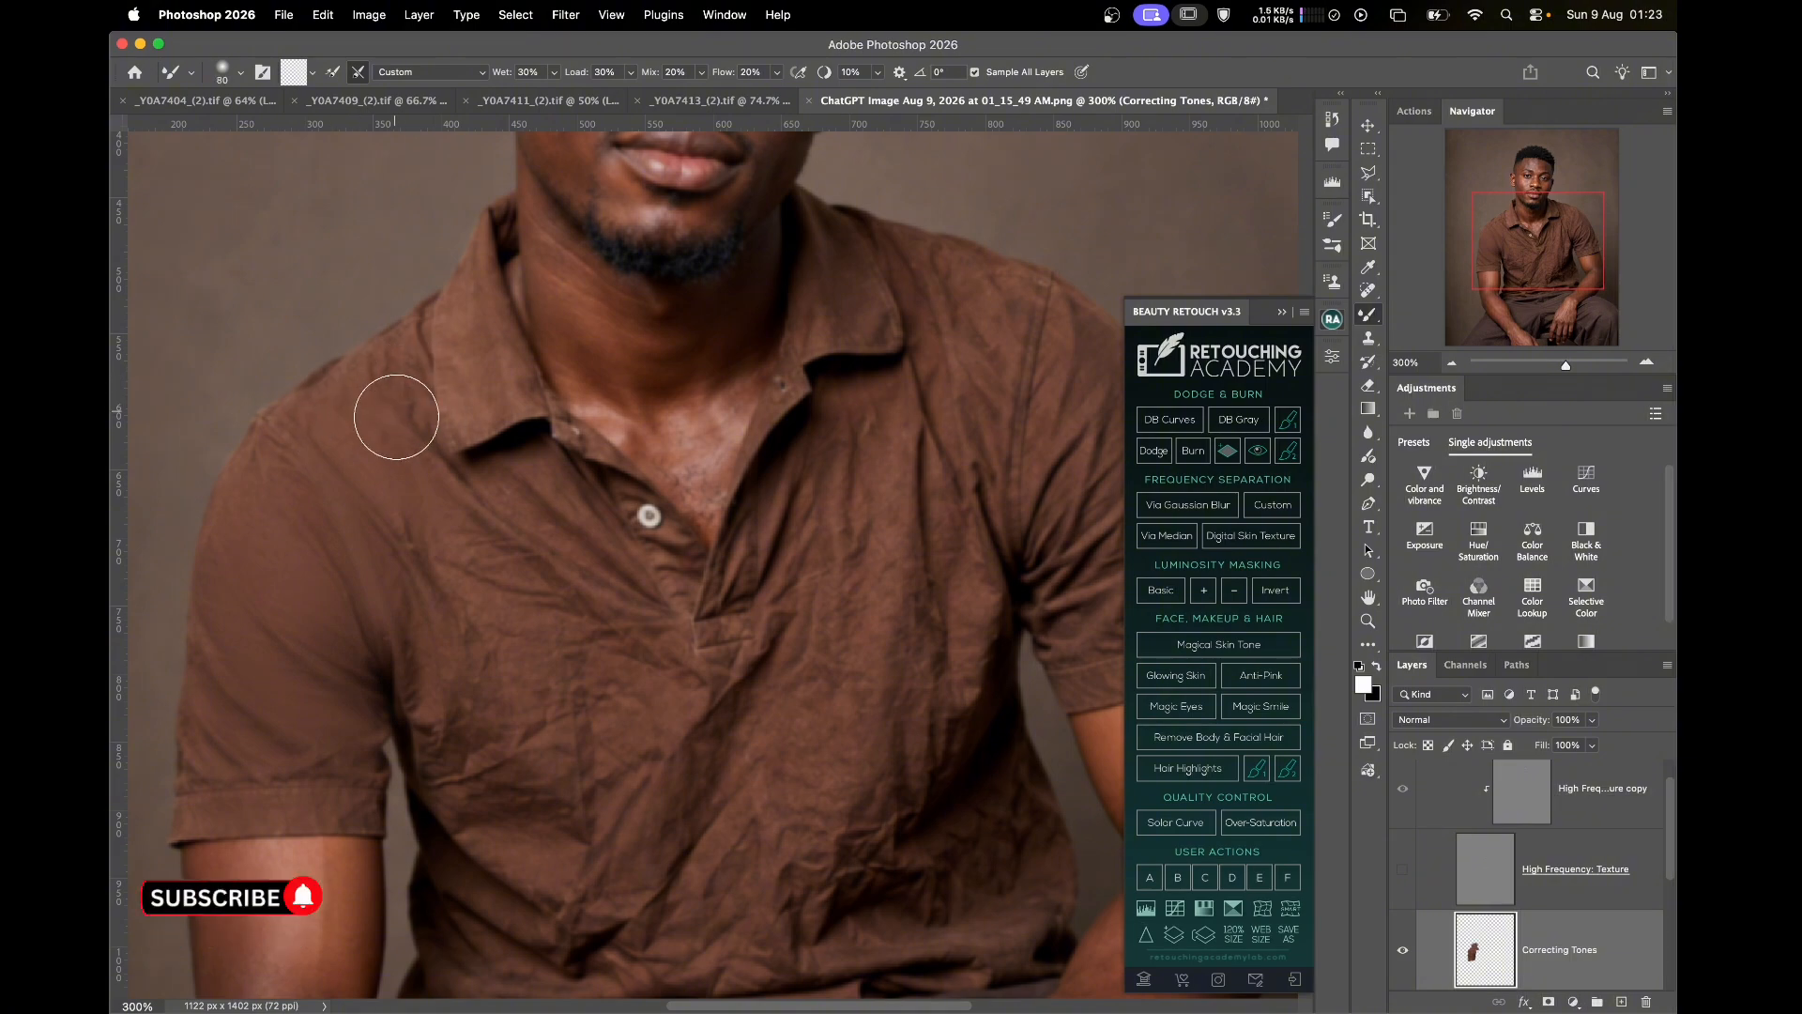
{"action": "key", "text": "bracketleft"}
{"action": "key", "text": "bracketleft"}
{"action": "key", "text": "bracketleft"}
{"action": "key", "text": "bracketleft"}
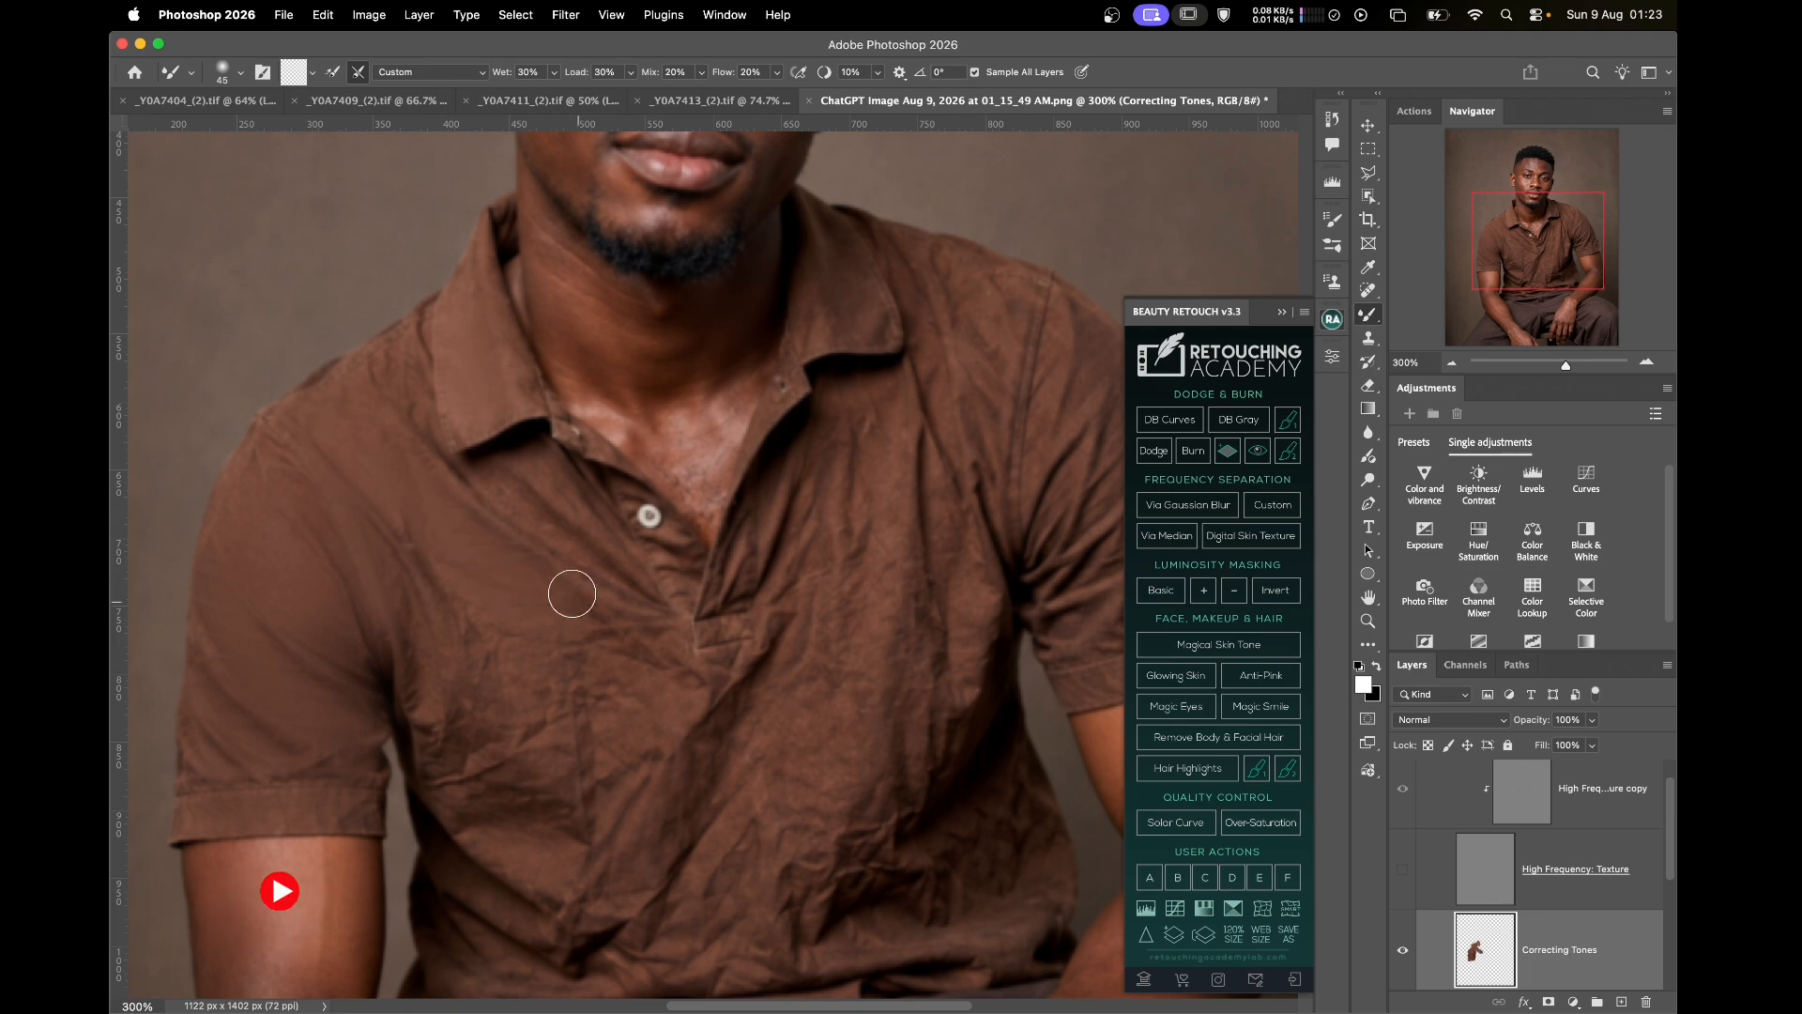
{"action": "key", "text": "bracketleft"}
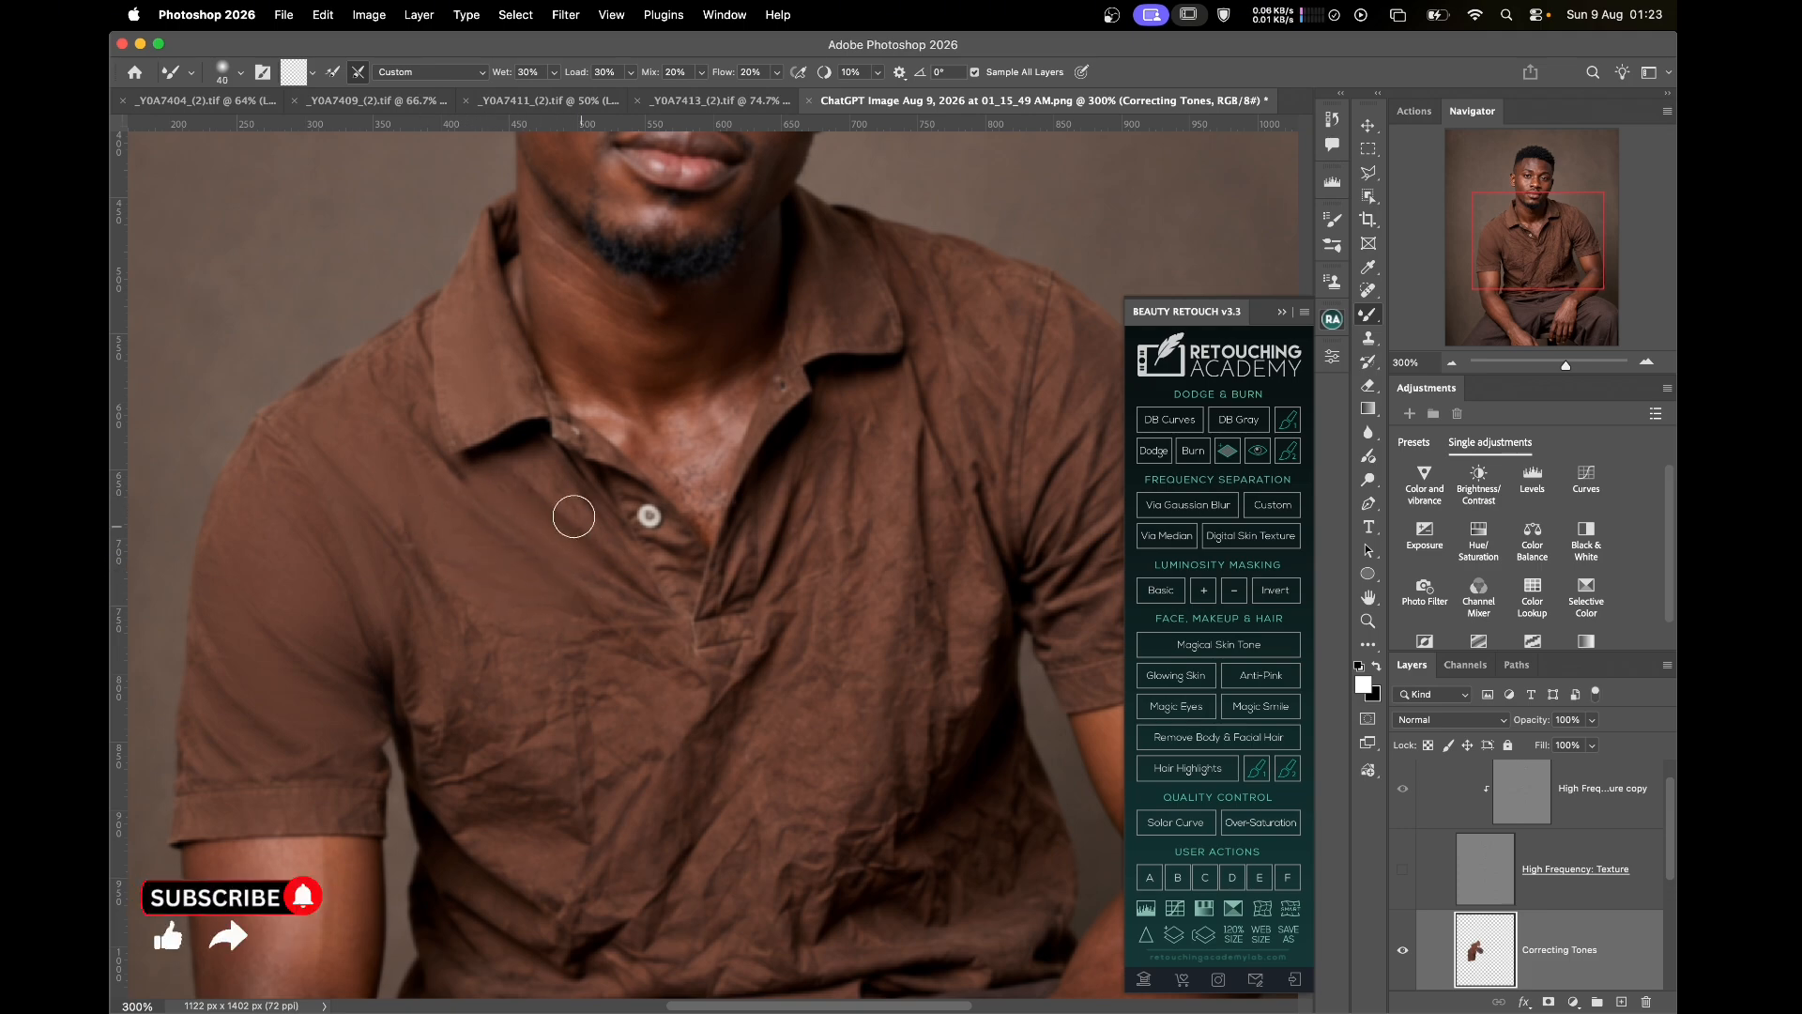
{"action": "key", "text": "bracketright"}
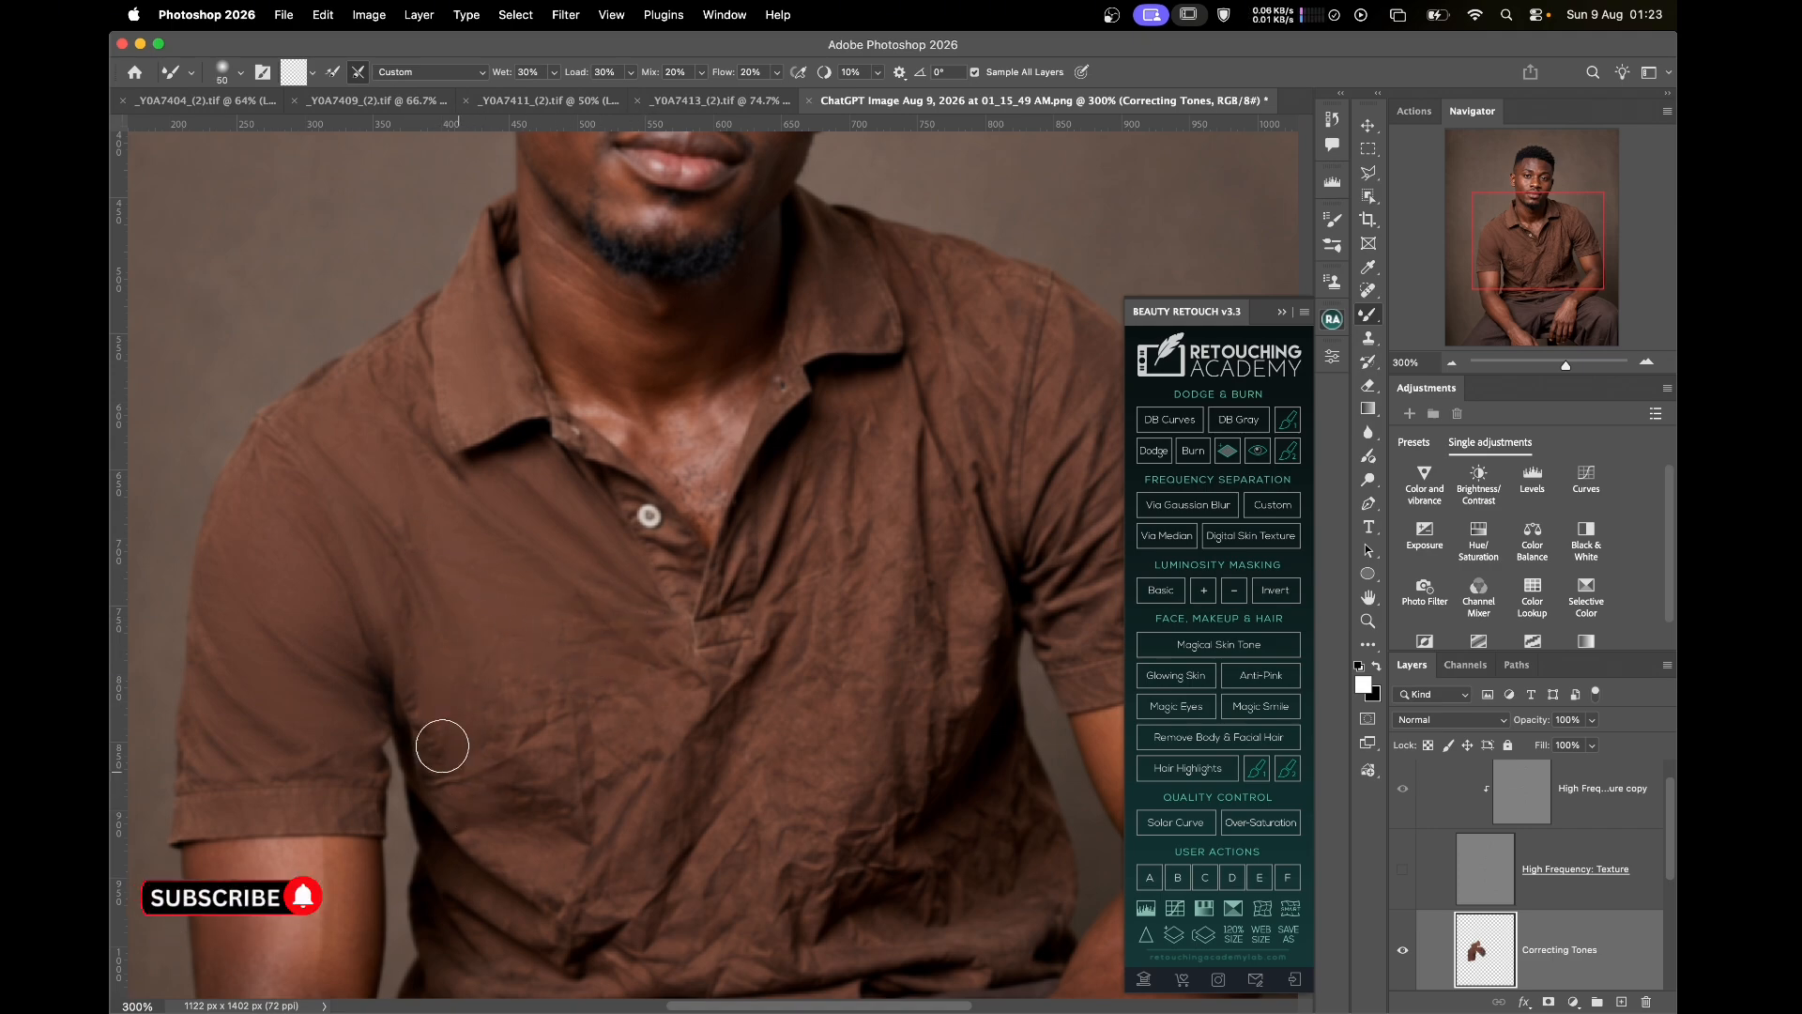
{"action": "key", "text": "bracketright"}
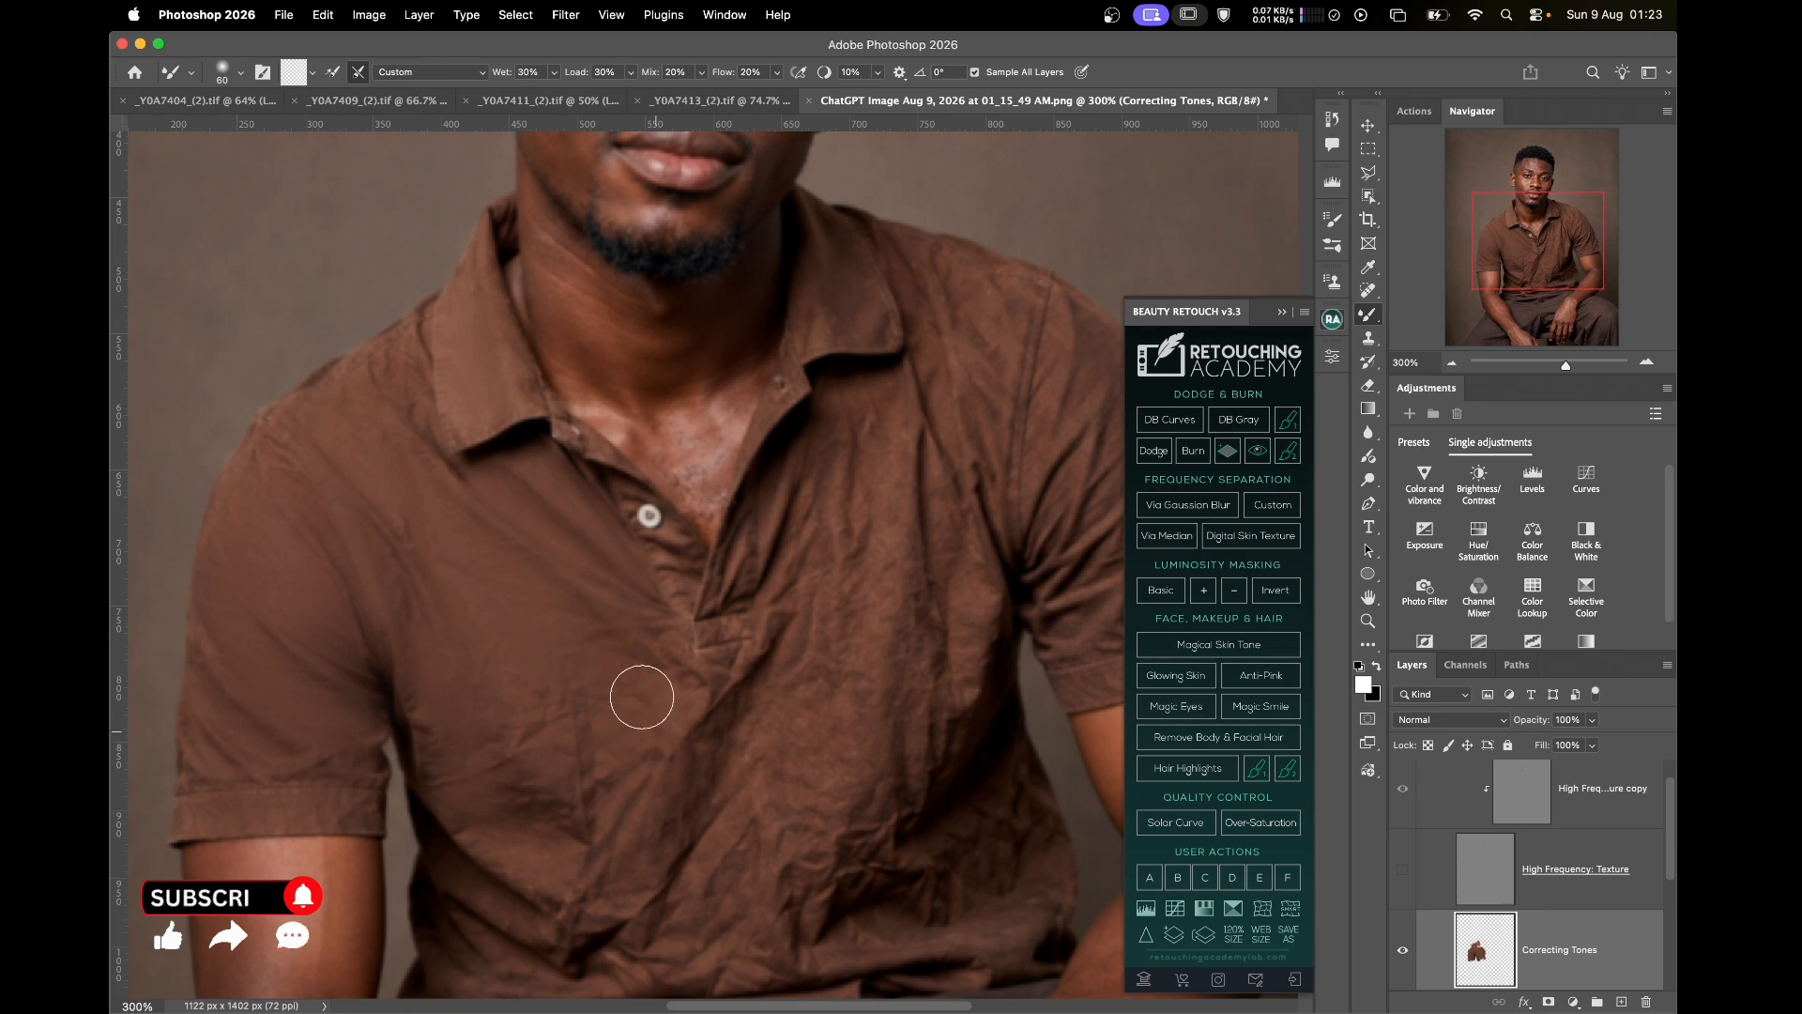
Smooth the lower chest wrinkles with the mixer brush at sizes 40 to 60
{"action": "scroll", "coordinate": [604, 680], "scroll_direction": "up", "scroll_amount": 5}
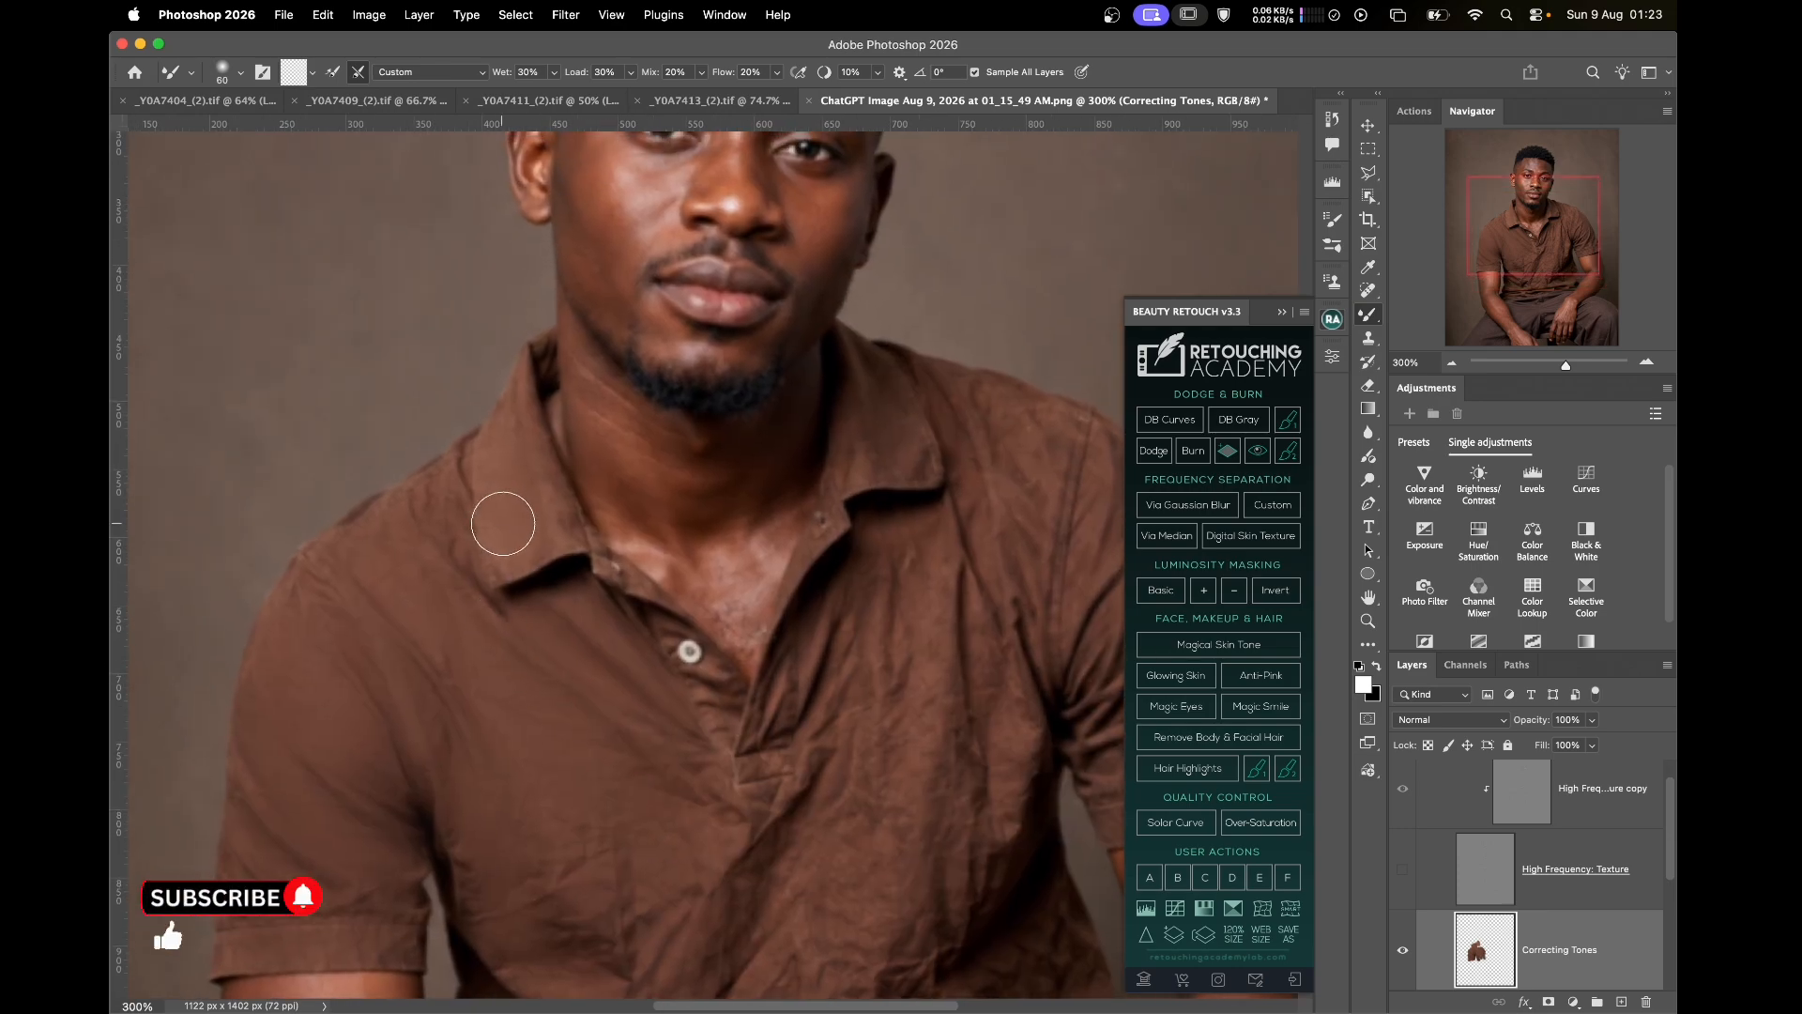
{"action": "key", "text": "bracketleft"}
{"action": "key", "text": "bracketleft"}
{"action": "key", "text": "bracketleft"}
{"action": "key", "text": "bracketright"}
{"action": "key", "text": "bracketright"}
{"action": "key", "text": "bracketright"}
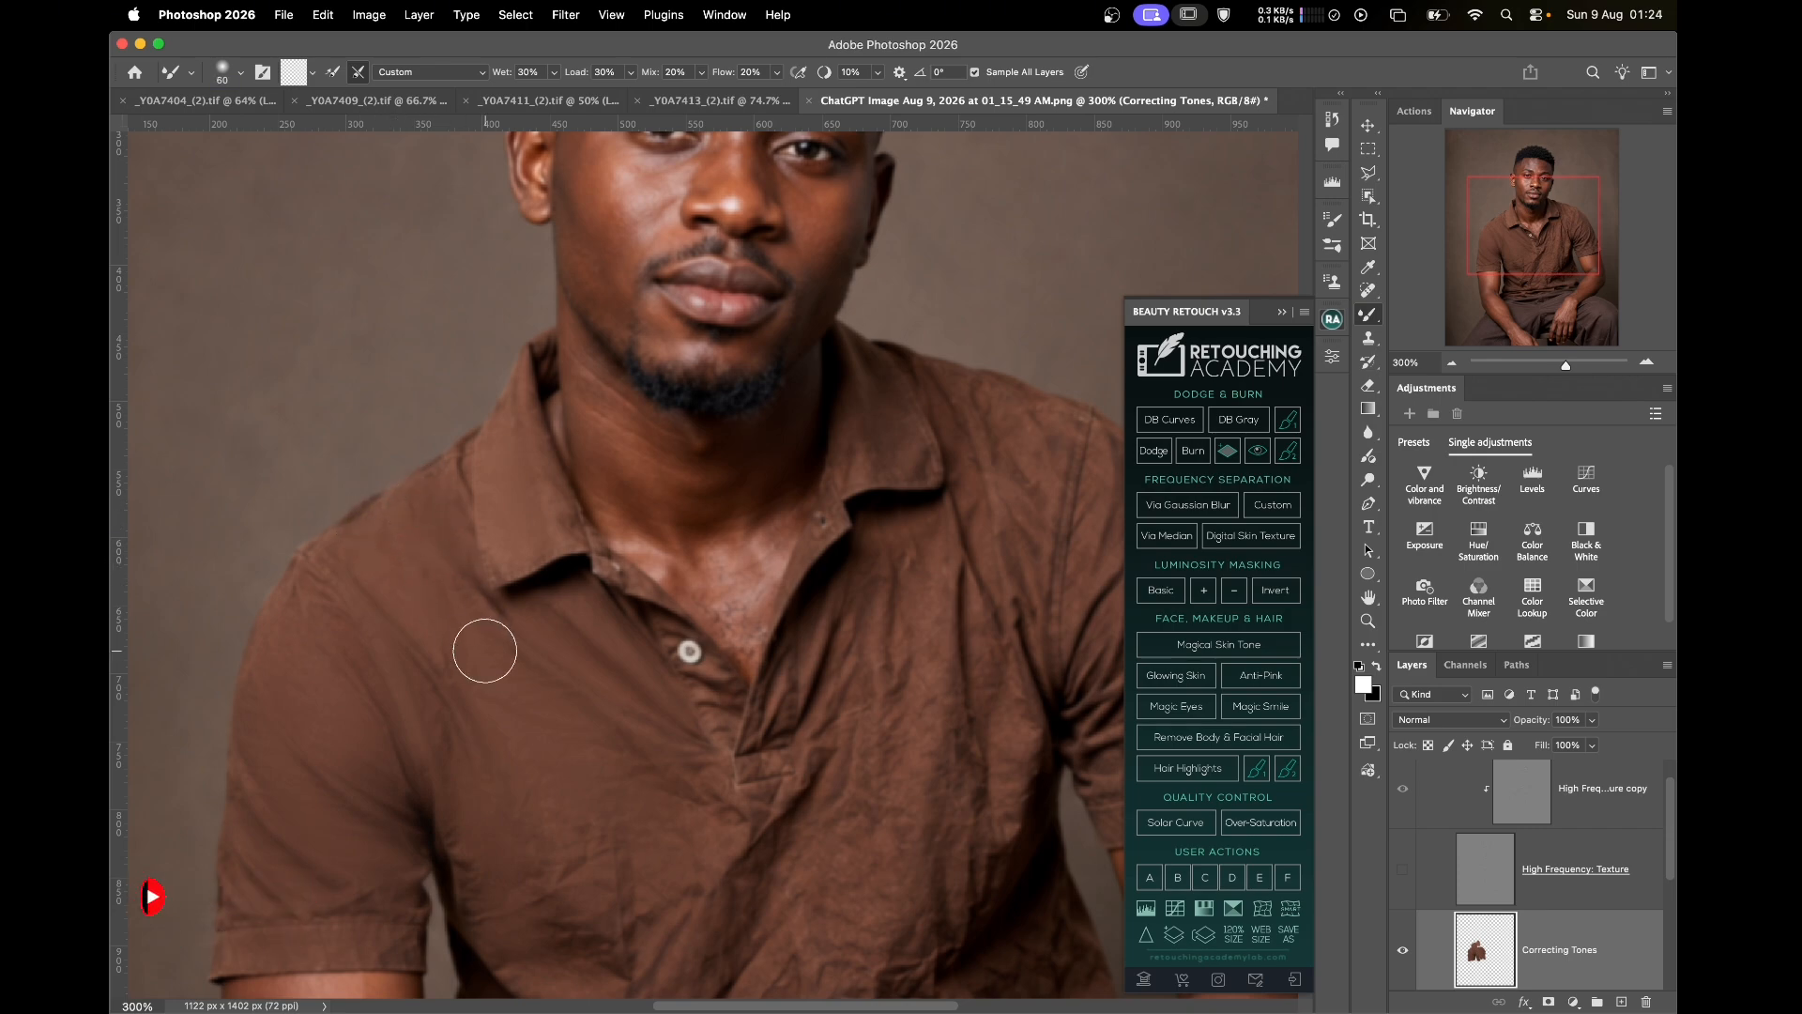
{"action": "key", "text": "bracketright"}
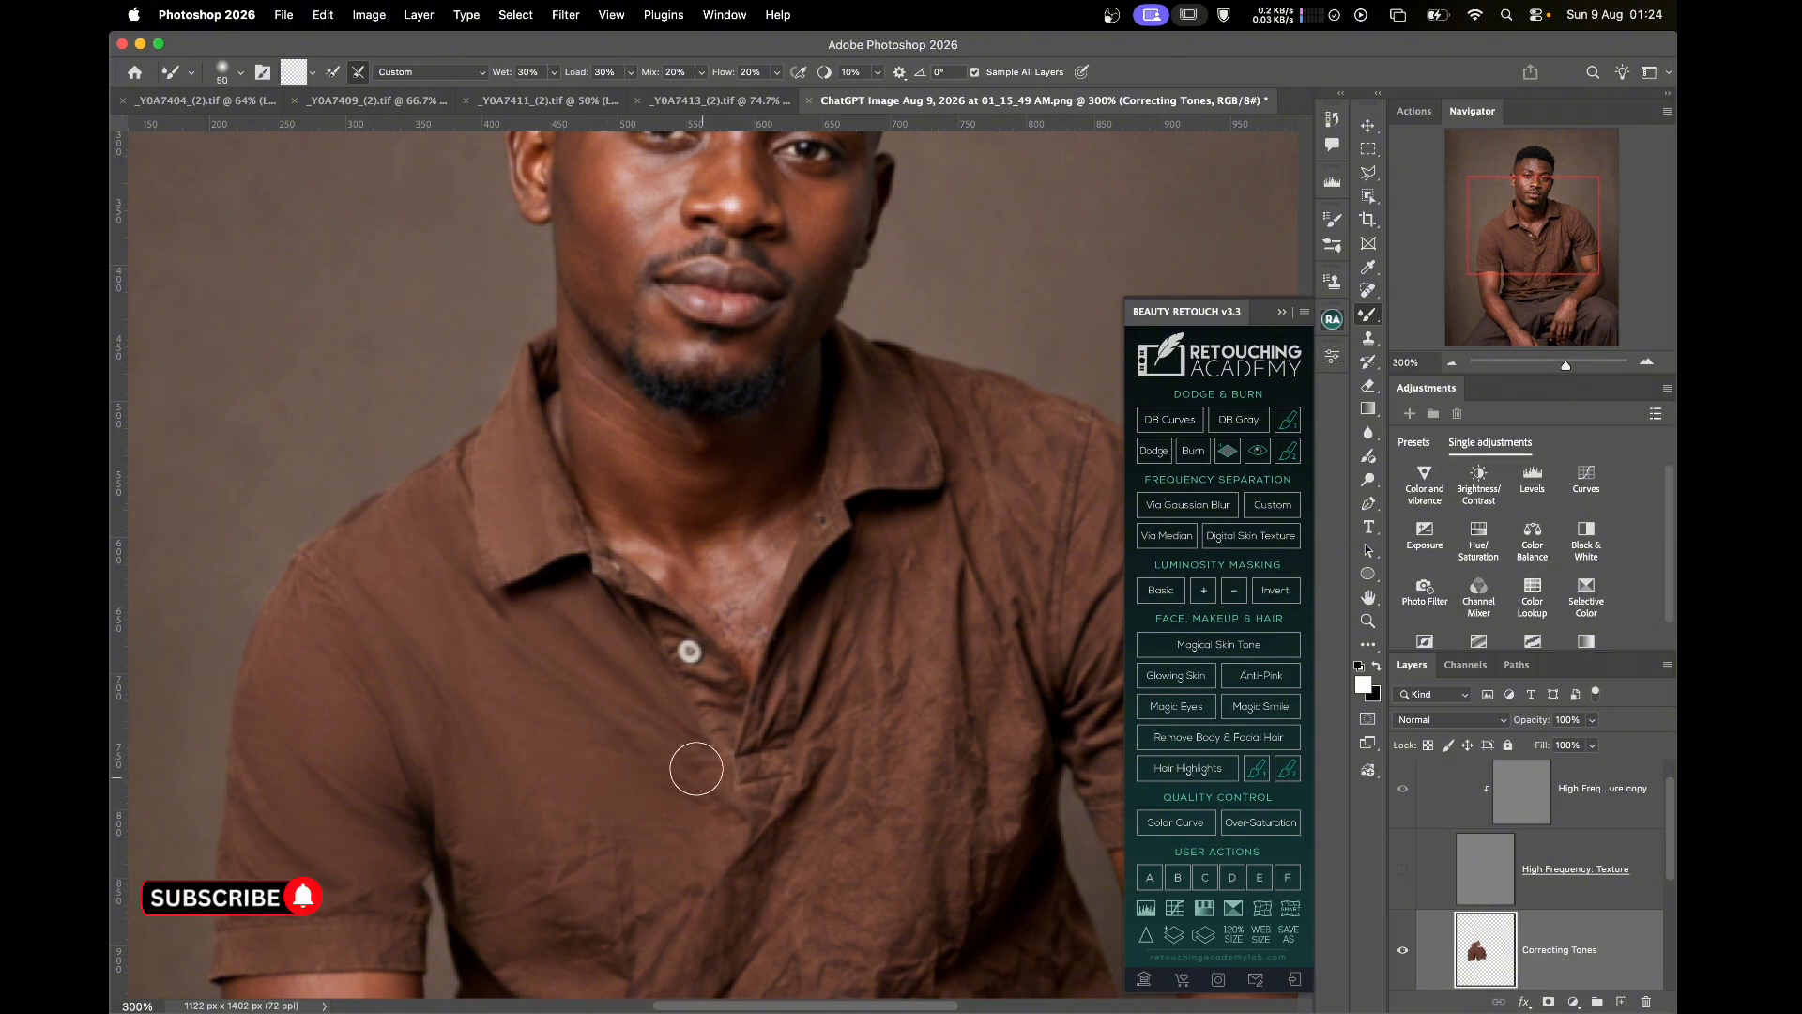
{"action": "key", "text": "bracketleft"}
{"action": "key", "text": "bracketleft"}
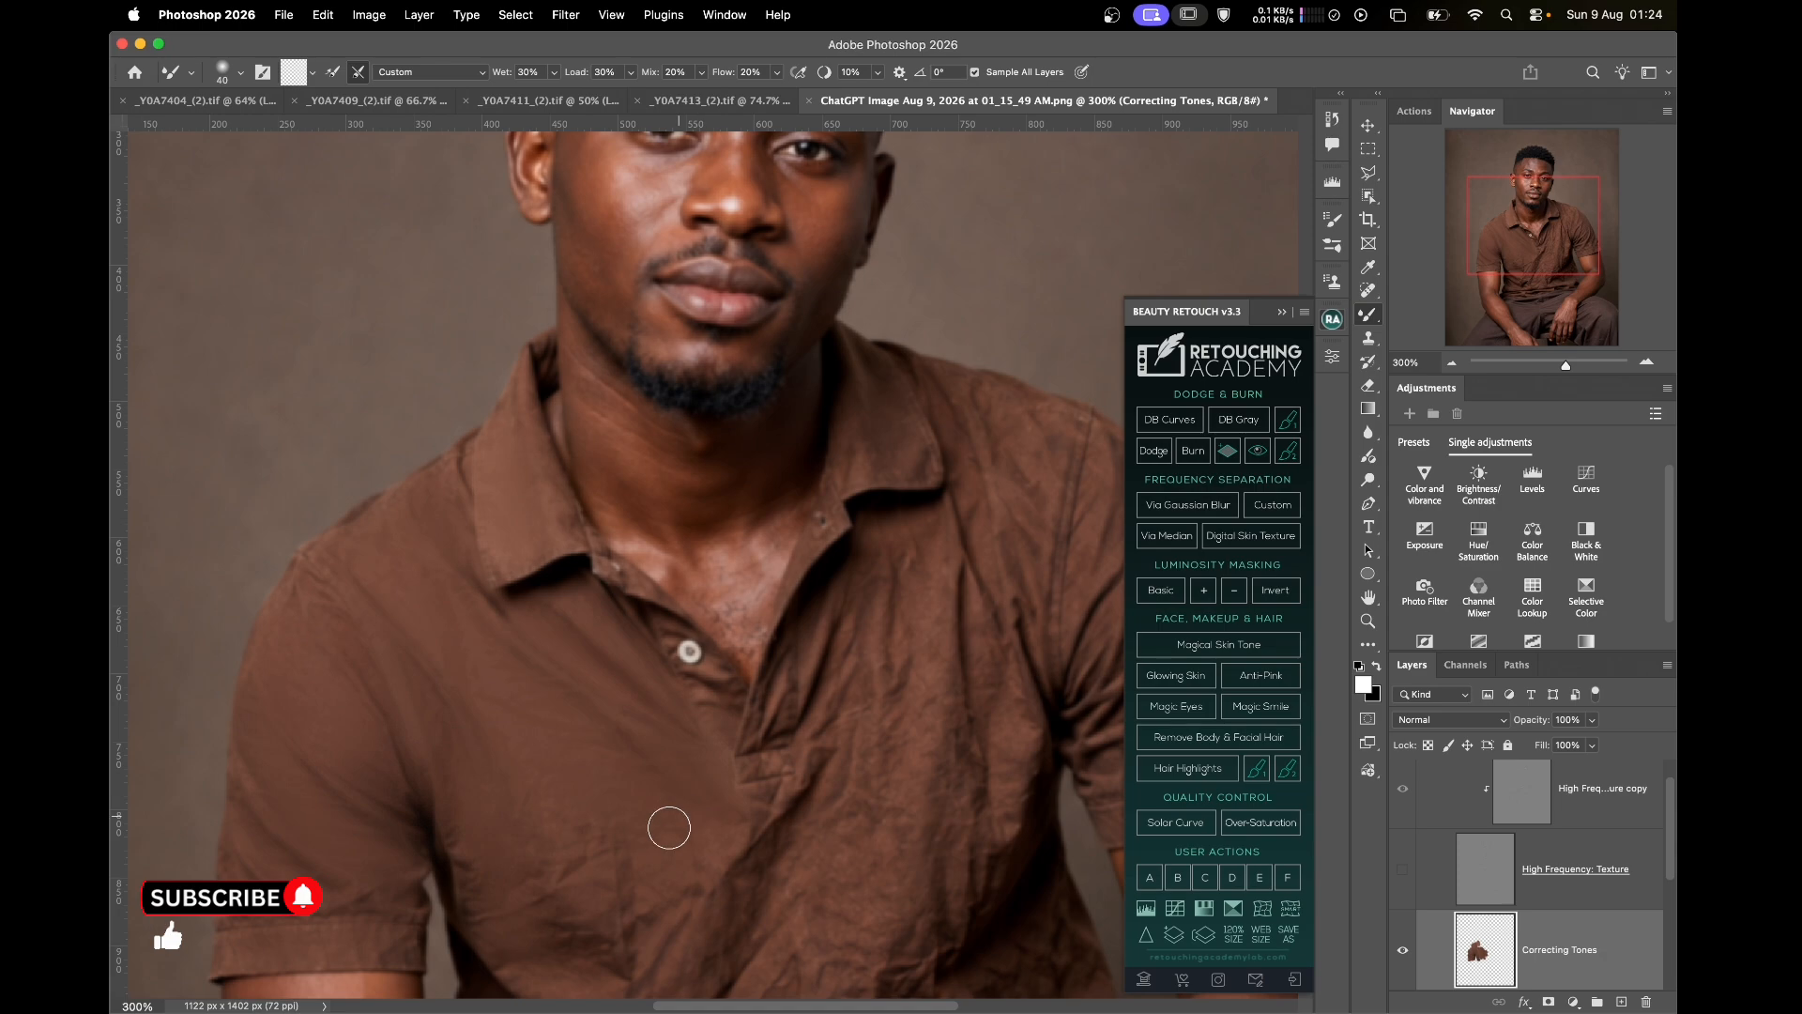
{"action": "scroll", "coordinate": [565, 604], "scroll_direction": "down", "scroll_amount": 5}
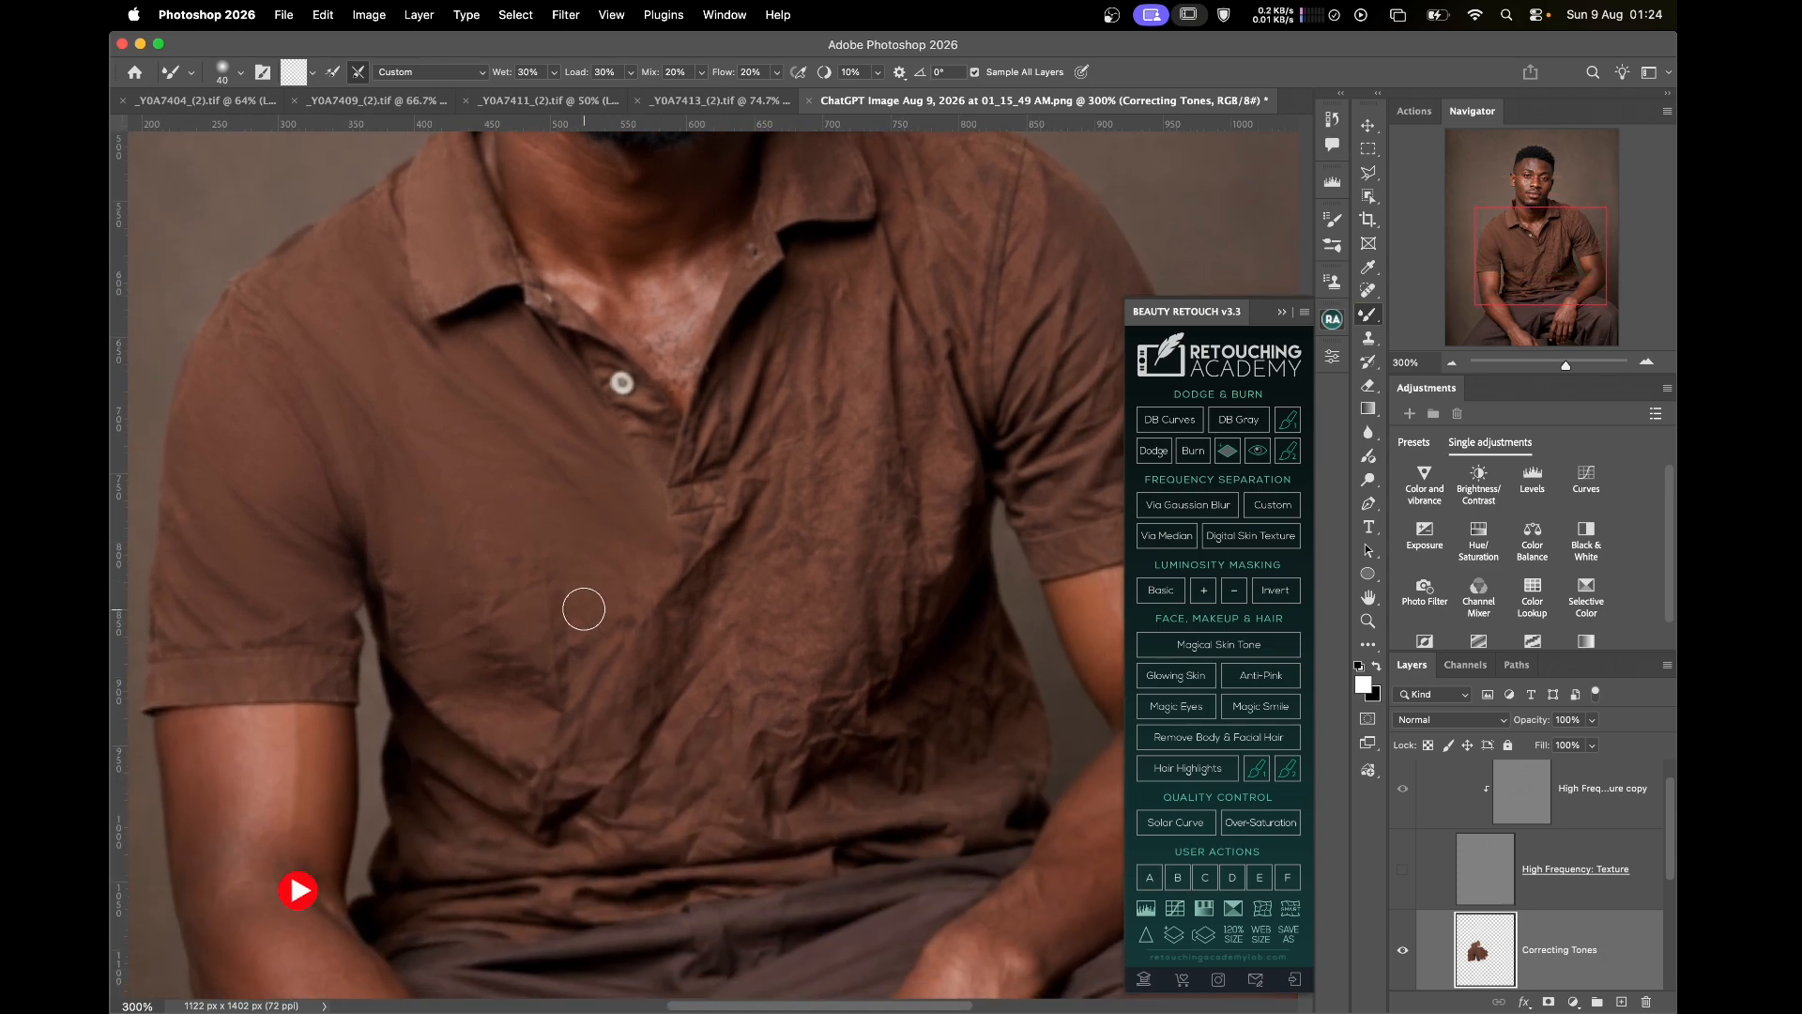
Even out the broad folds beside the button placket with brush sizes 60 to 90
{"action": "key", "text": "bracketright"}
{"action": "key", "text": "bracketright"}
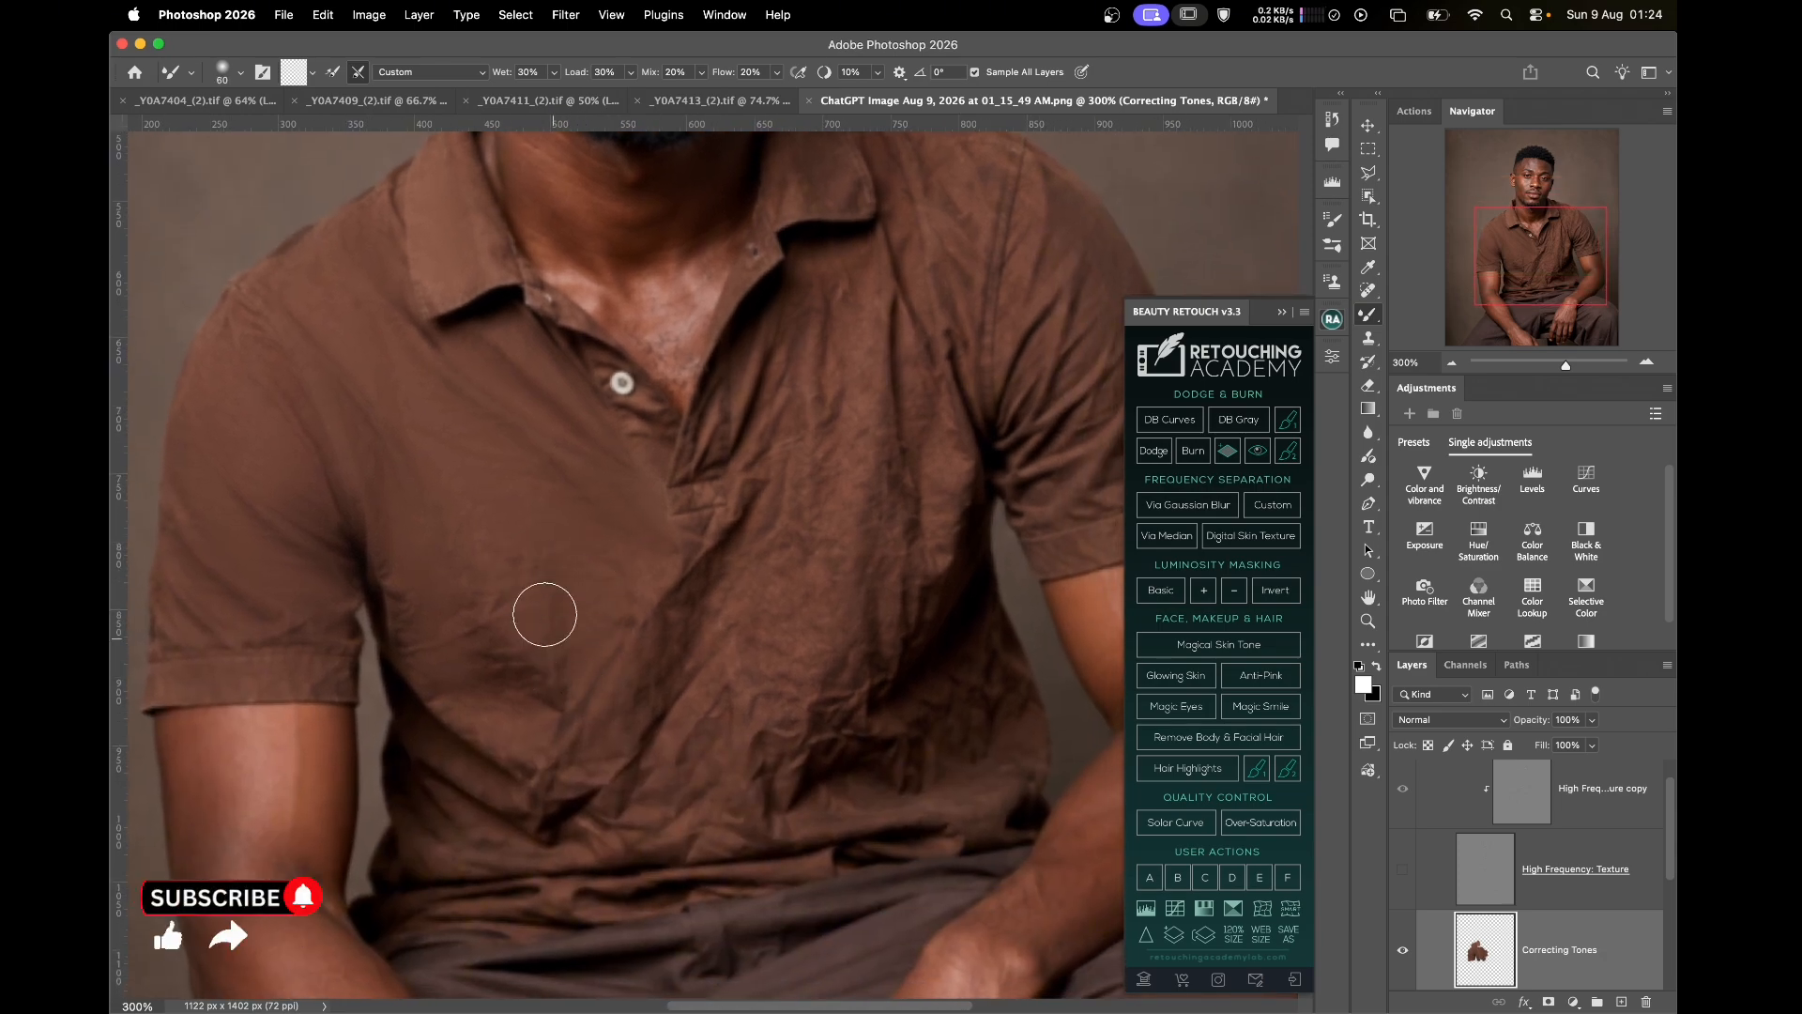
{"action": "key", "text": "bracketright"}
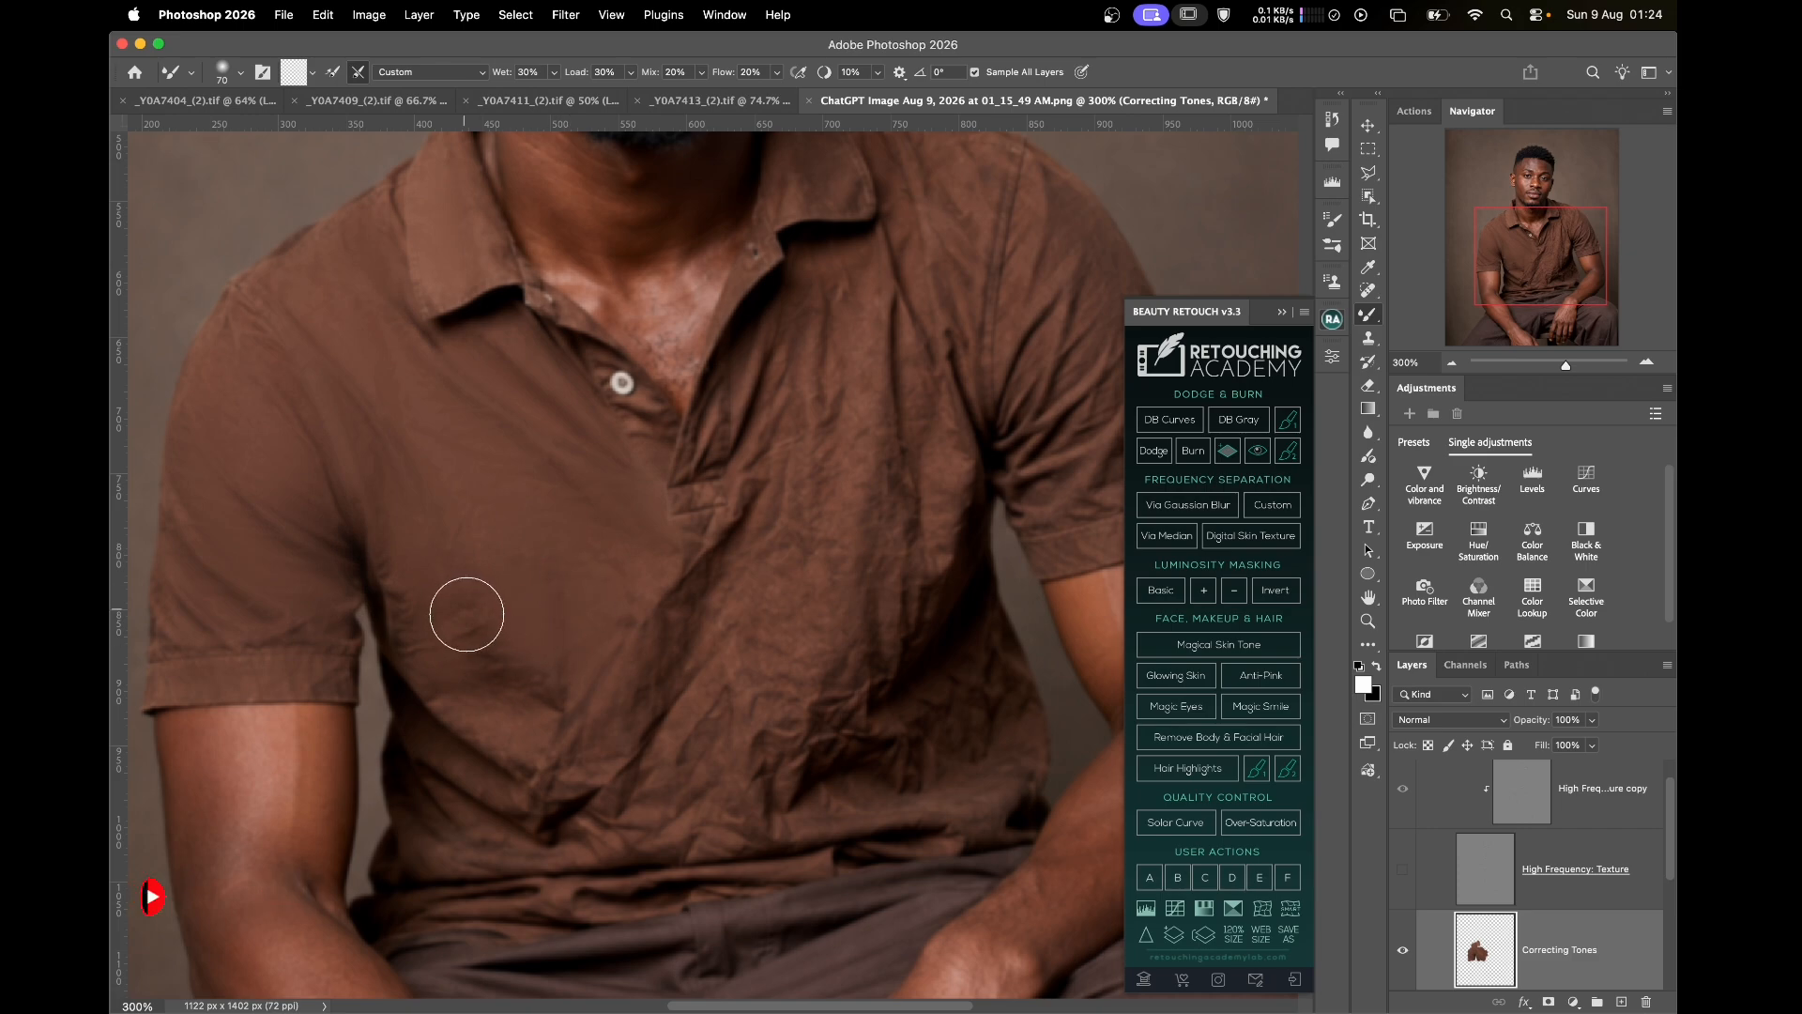
{"action": "key", "text": "bracketright"}
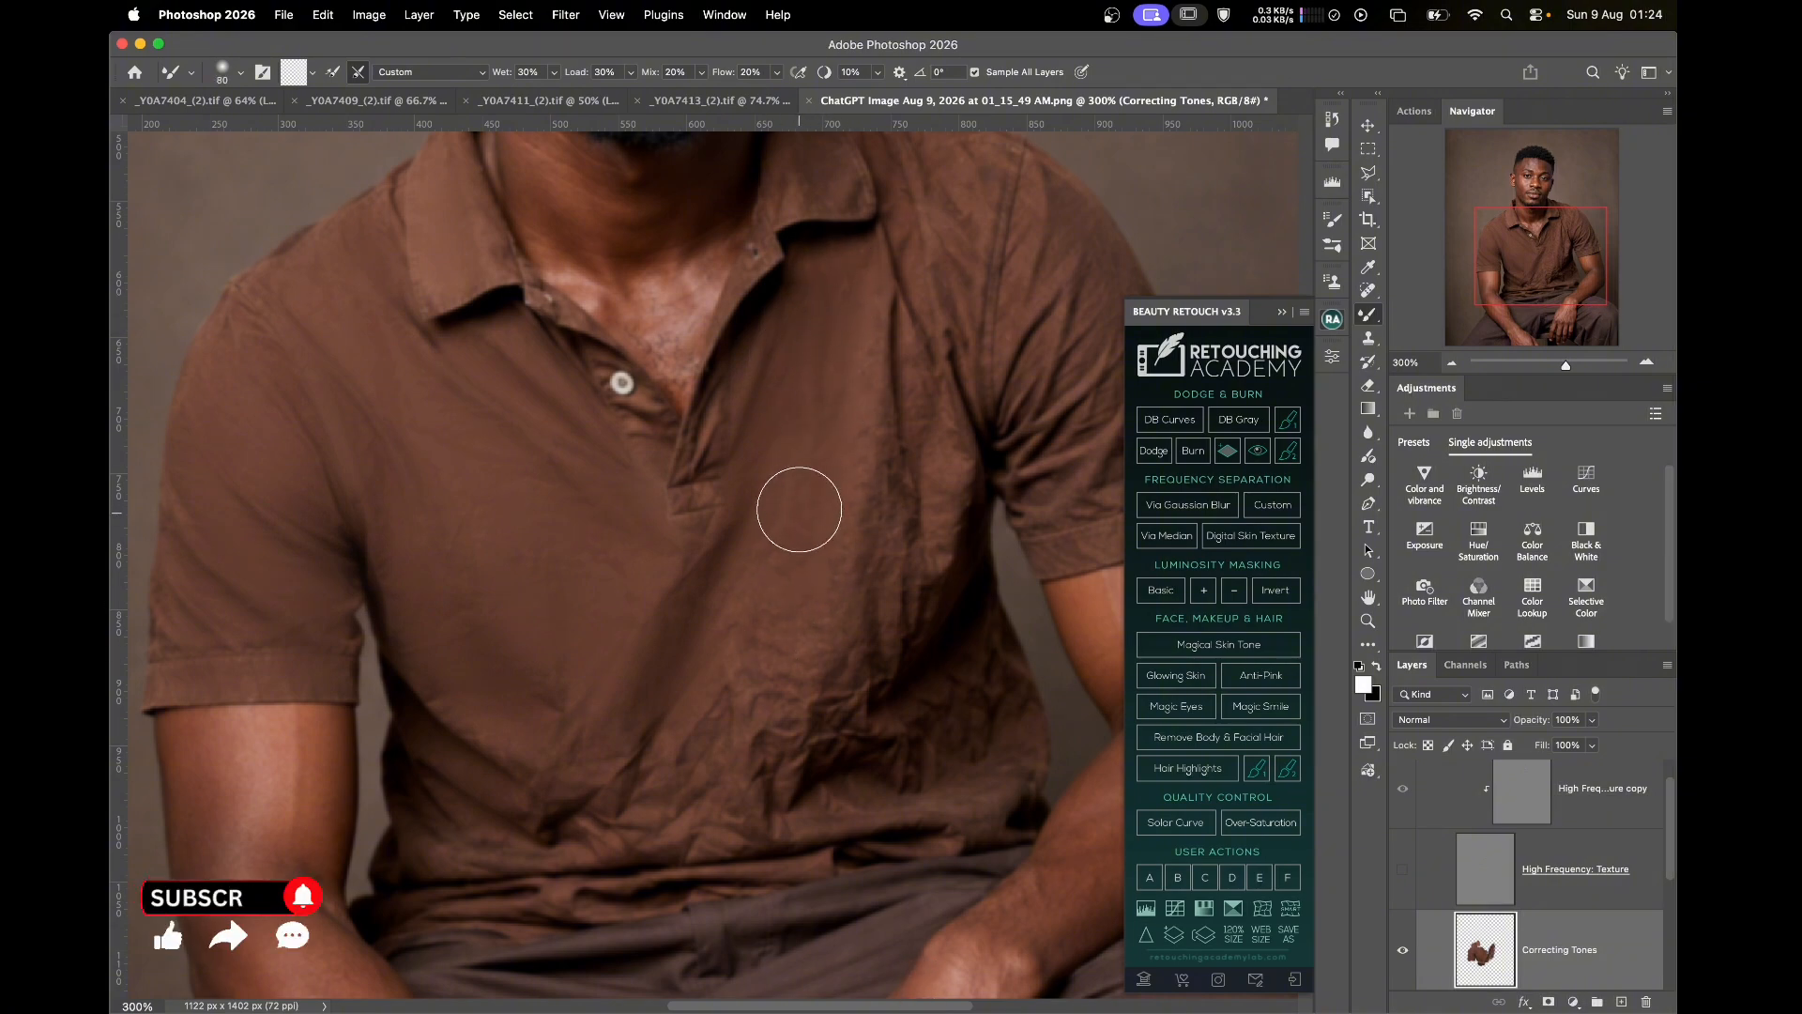
{"action": "key", "text": "bracketright"}
{"action": "key", "text": "bracketright"}
{"action": "key", "text": "bracketright"}
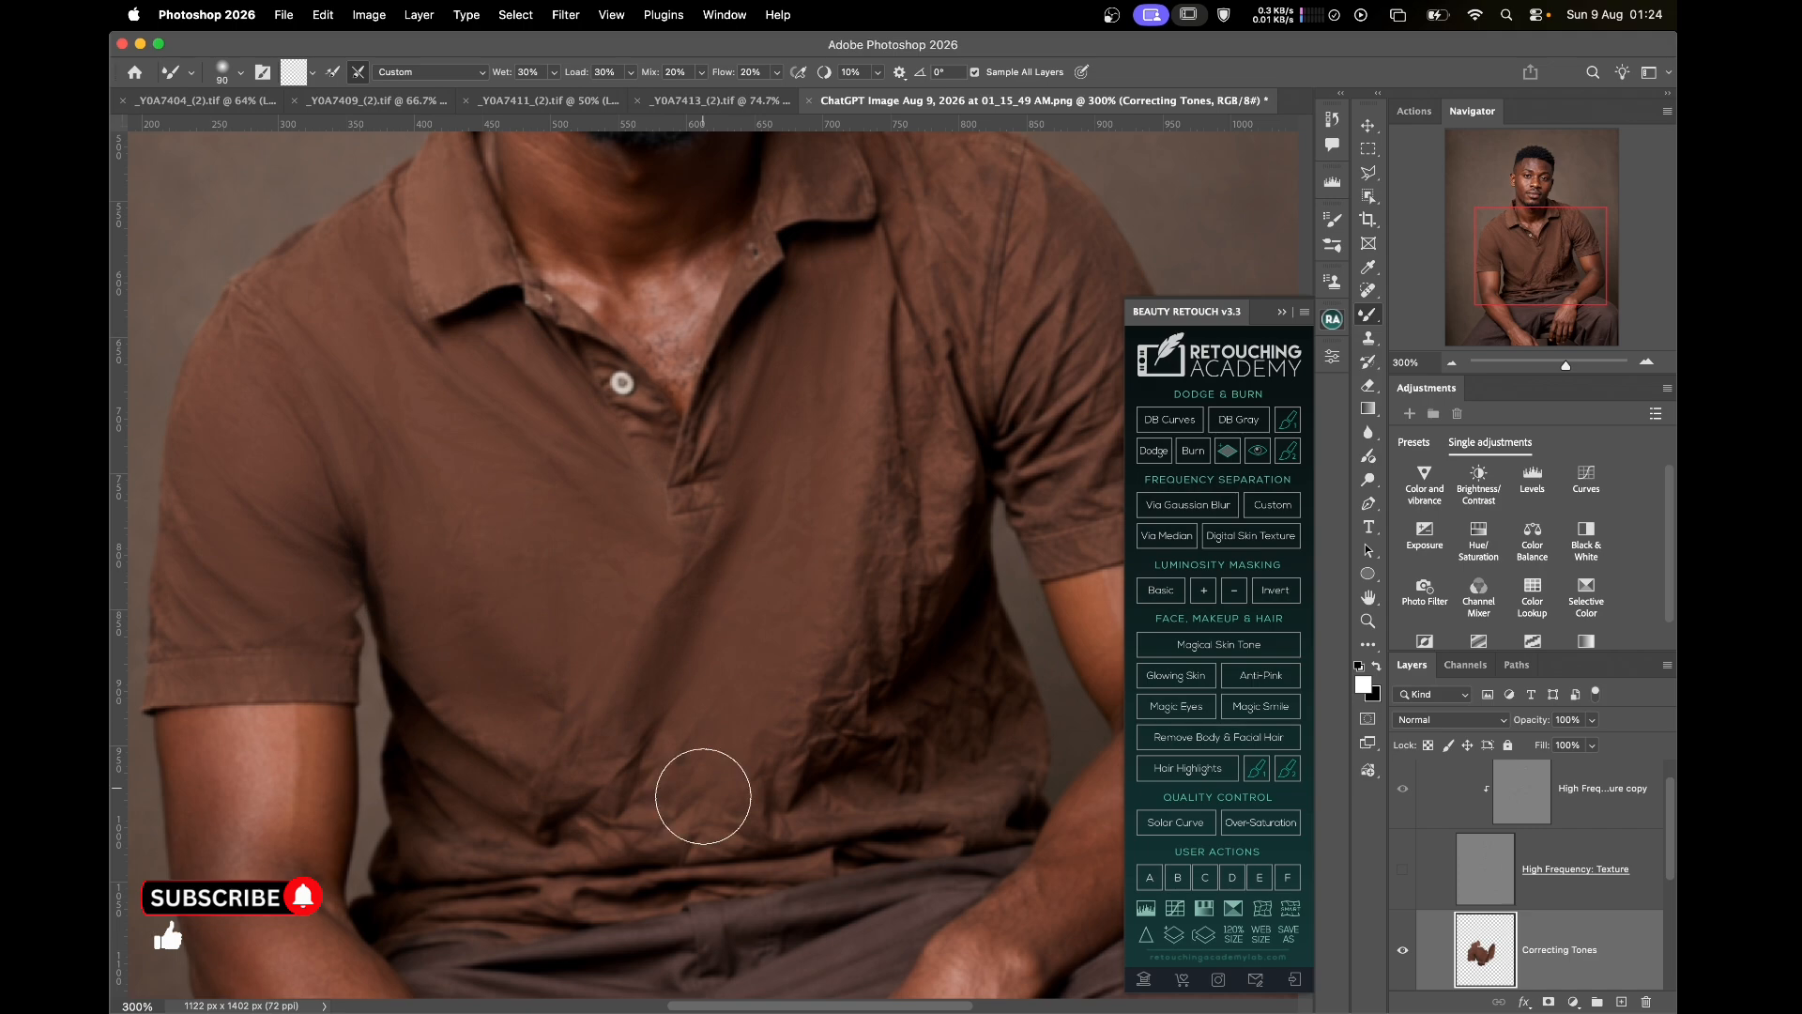
{"action": "key", "text": "bracketleft"}
{"action": "key", "text": "bracketleft"}
{"action": "key", "text": "bracketleft"}
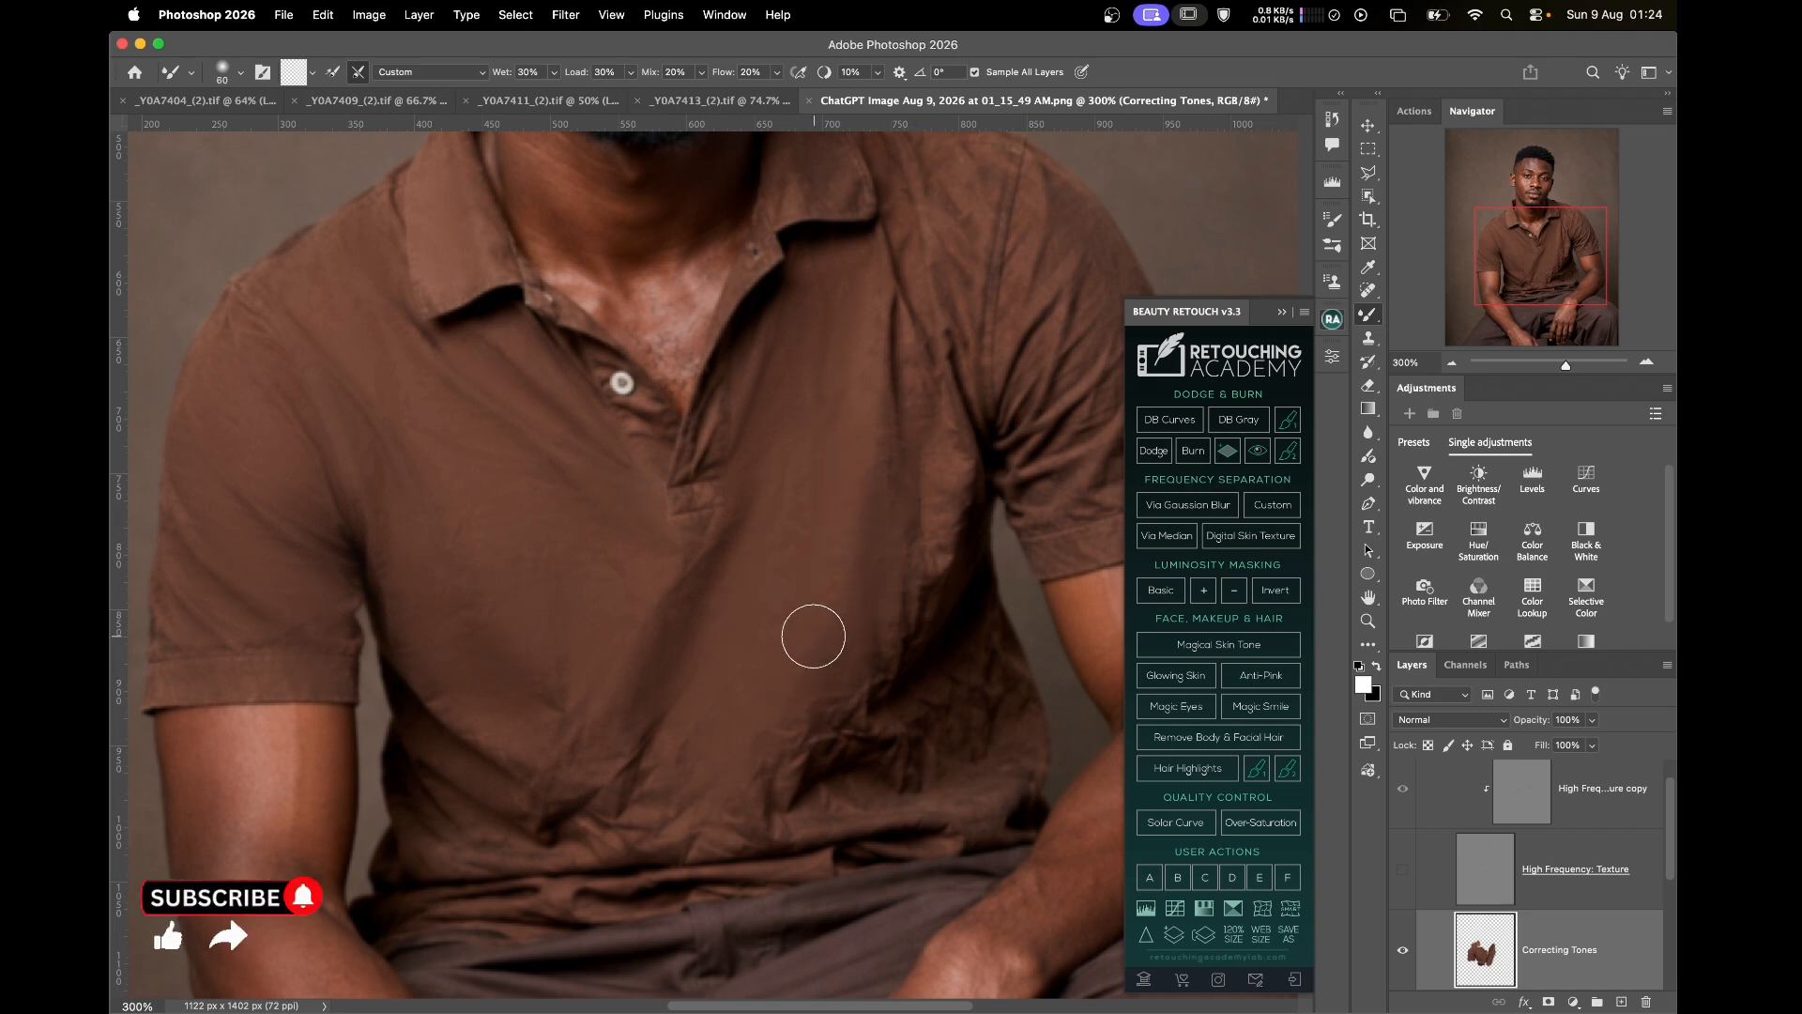
{"action": "key", "text": "bracketright"}
{"action": "key", "text": "bracketright"}
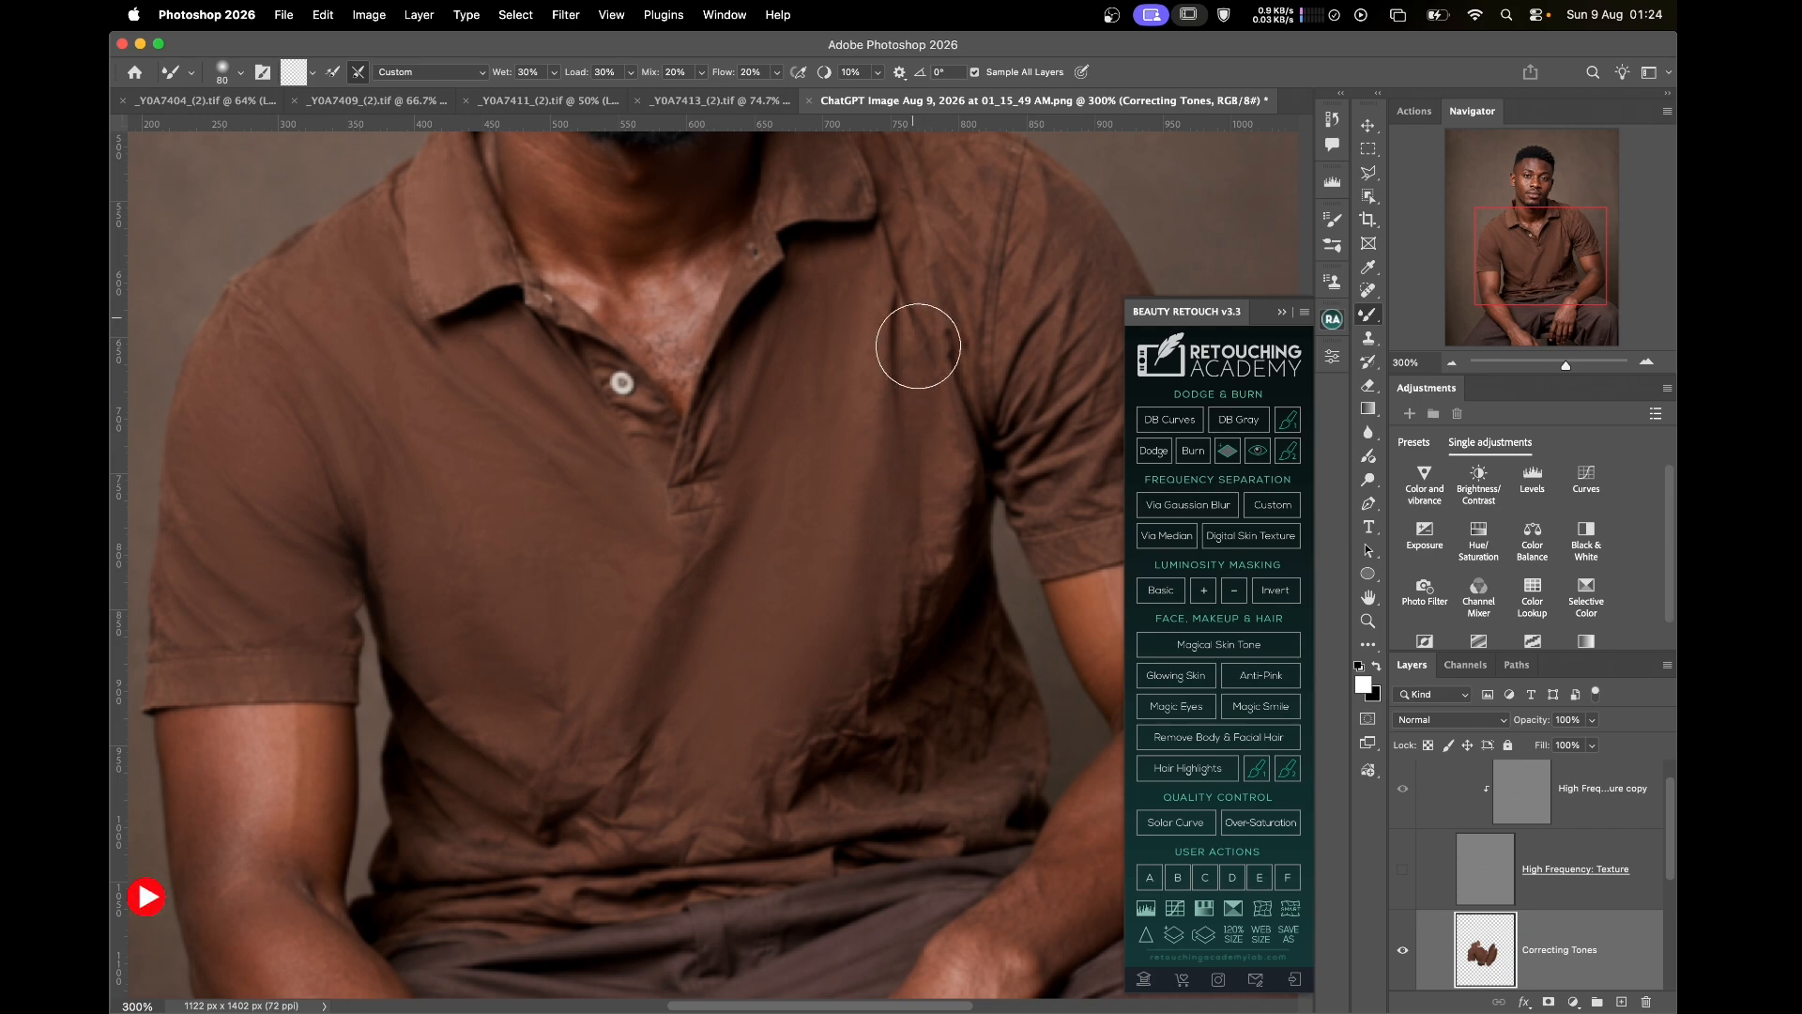
Bring the upper shirt into view and smooth the shoulder creases with a 60–80 brush
{"action": "left_click_drag", "start_coordinate": [937, 294], "coordinate": [850, 535]}
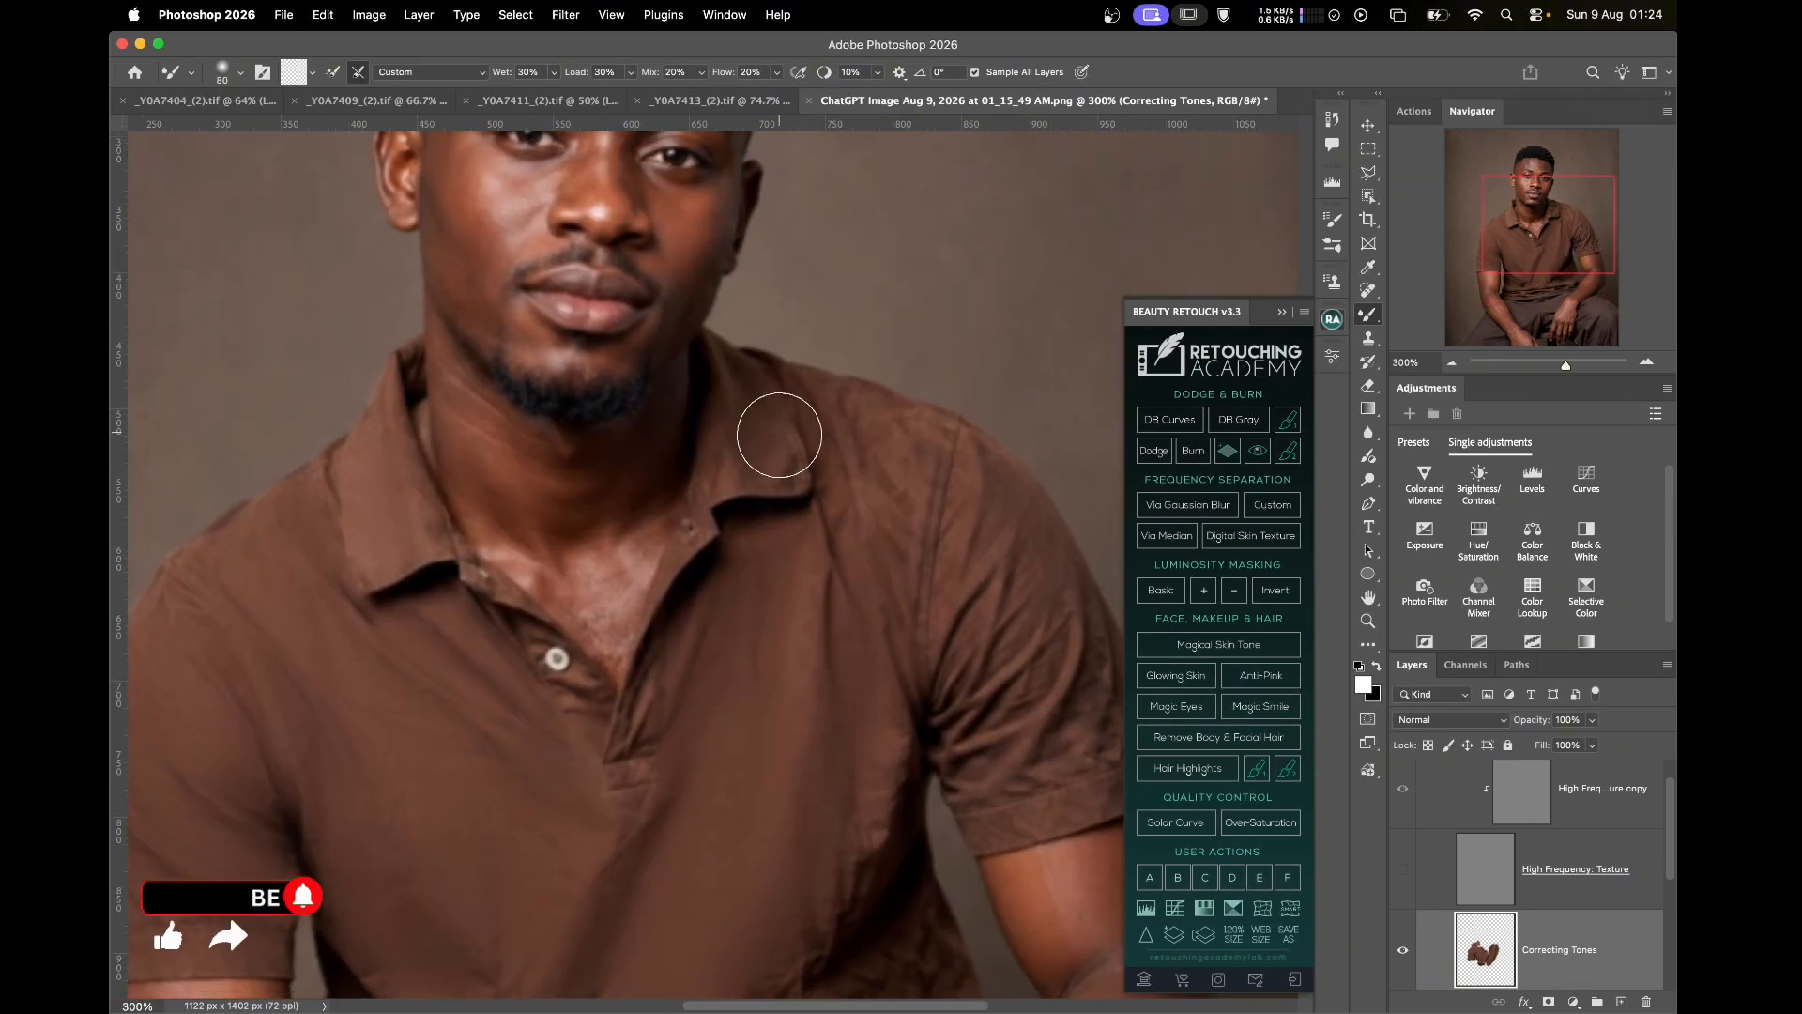
{"action": "key", "text": "bracketleft"}
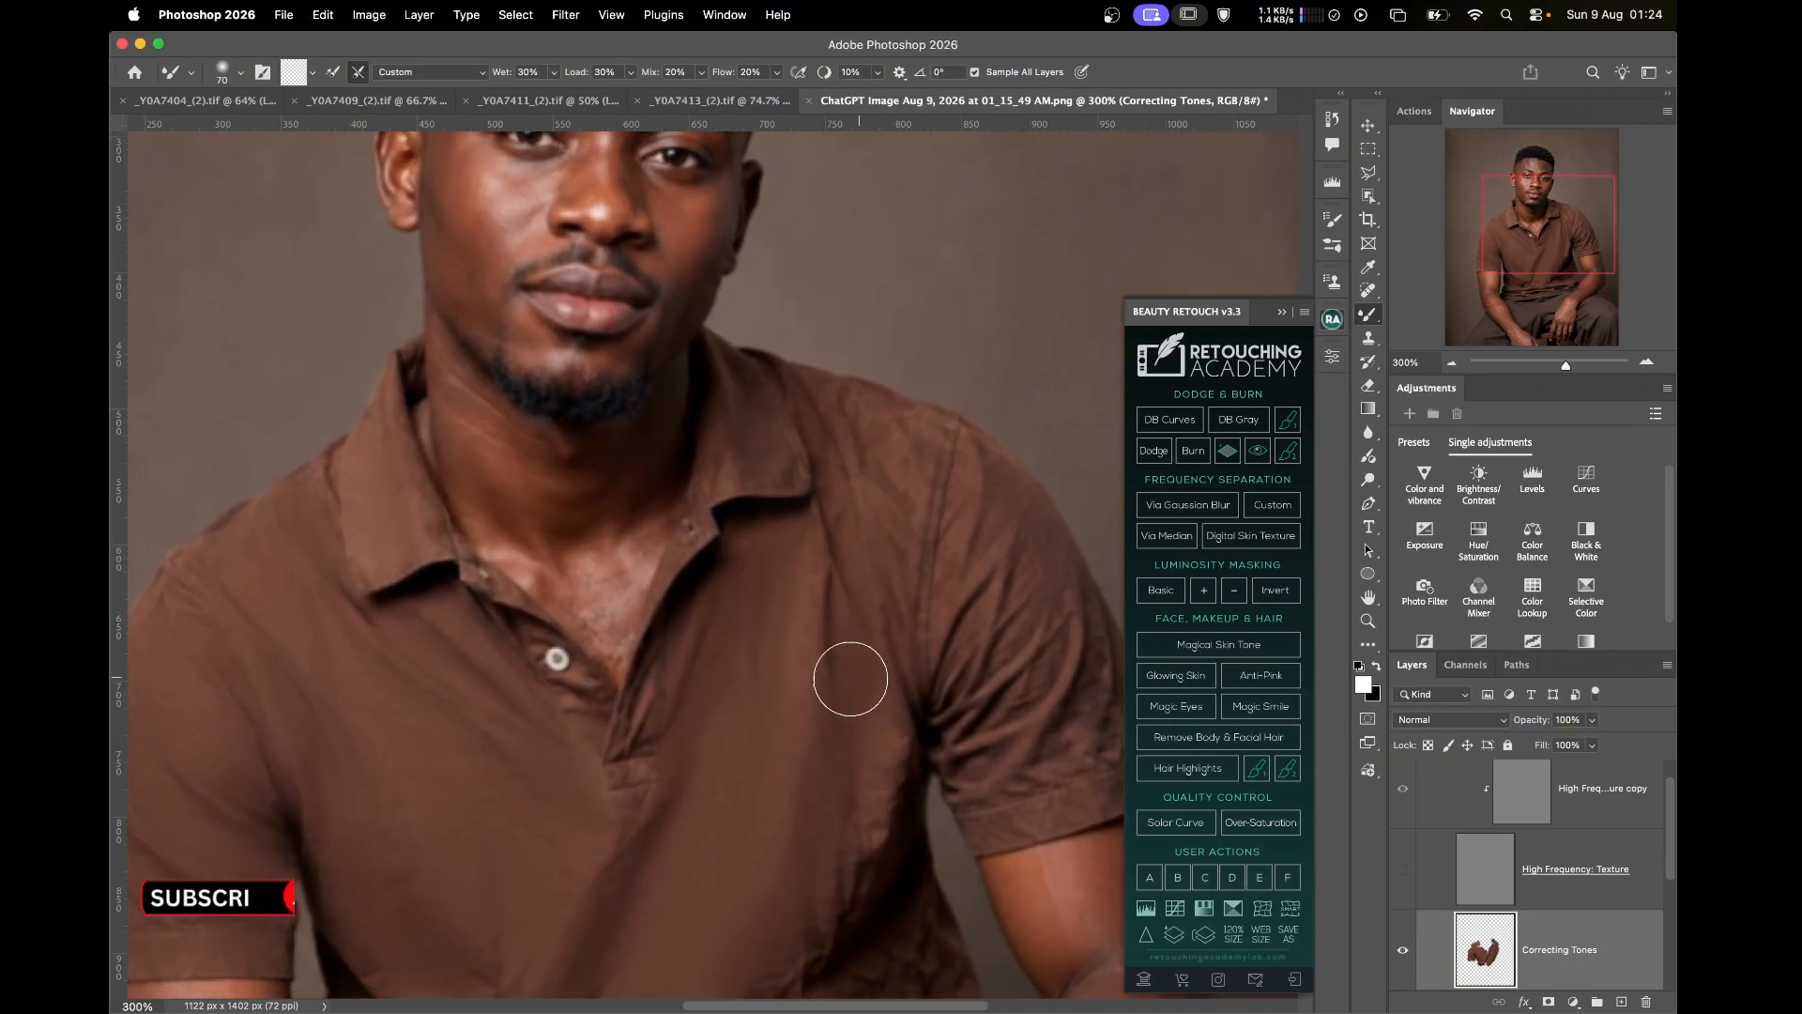
{"action": "key", "text": "bracketleft"}
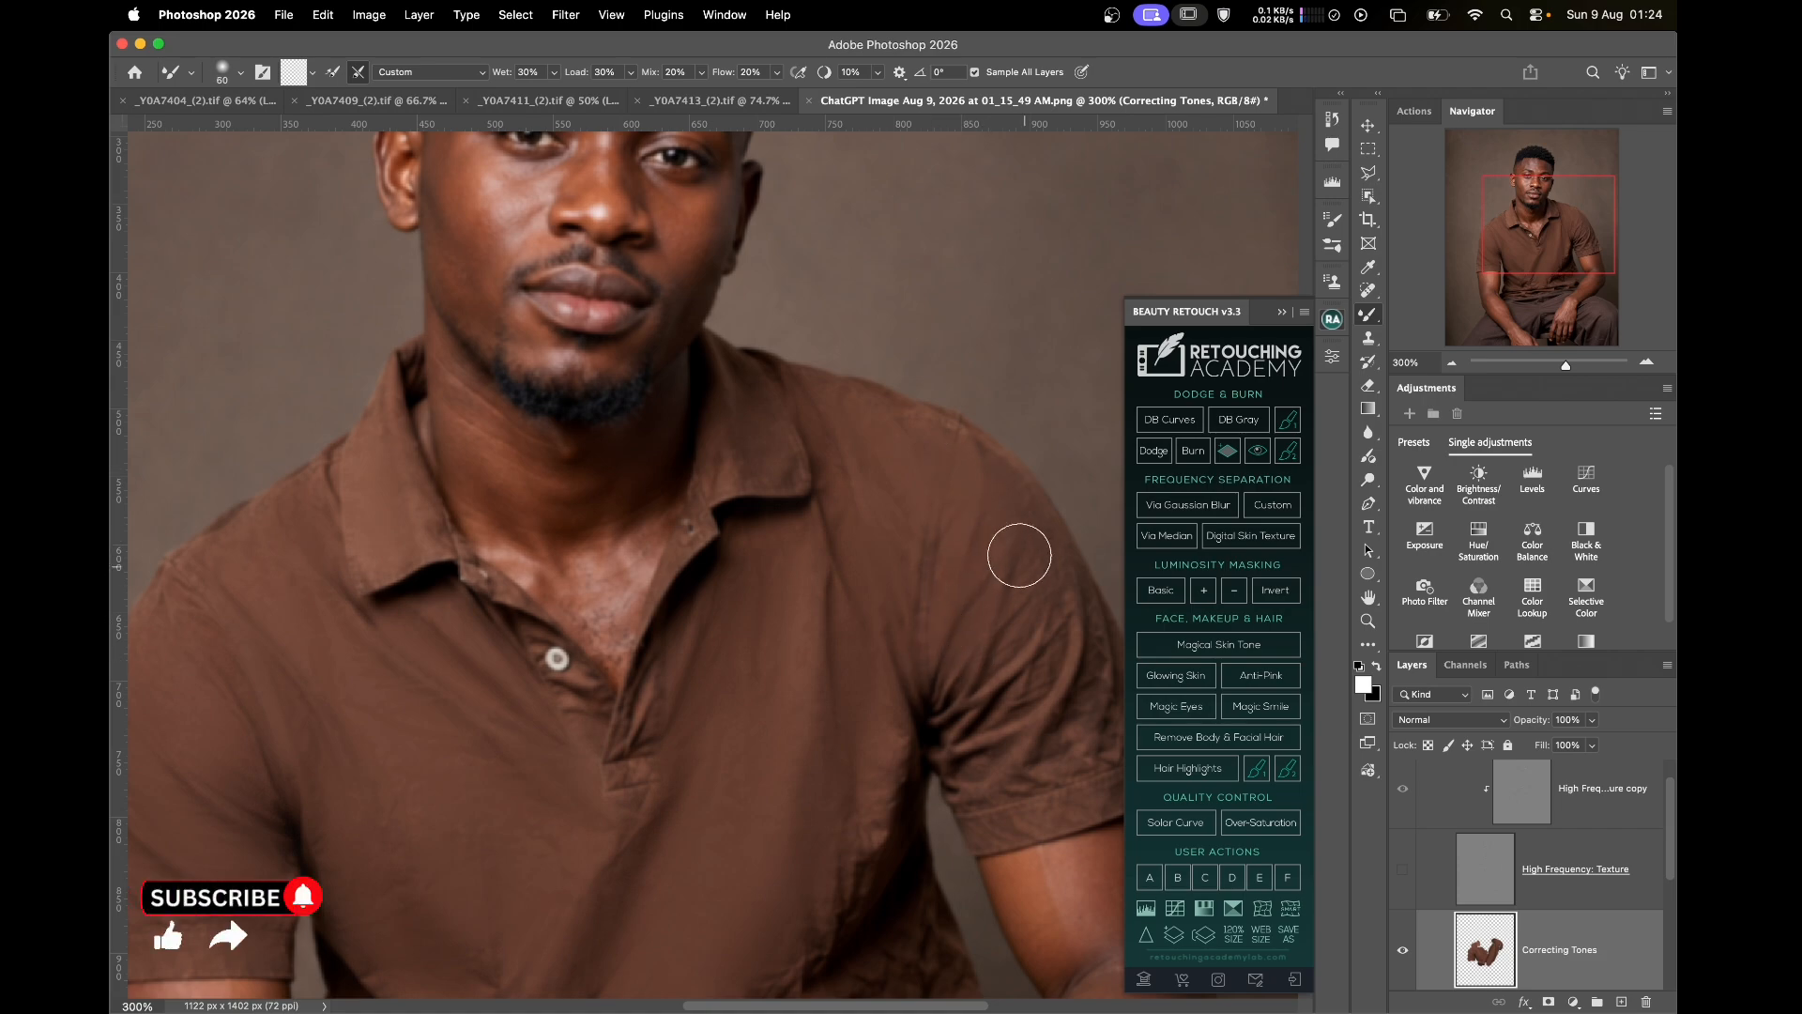
{"action": "key", "text": "bracketright"}
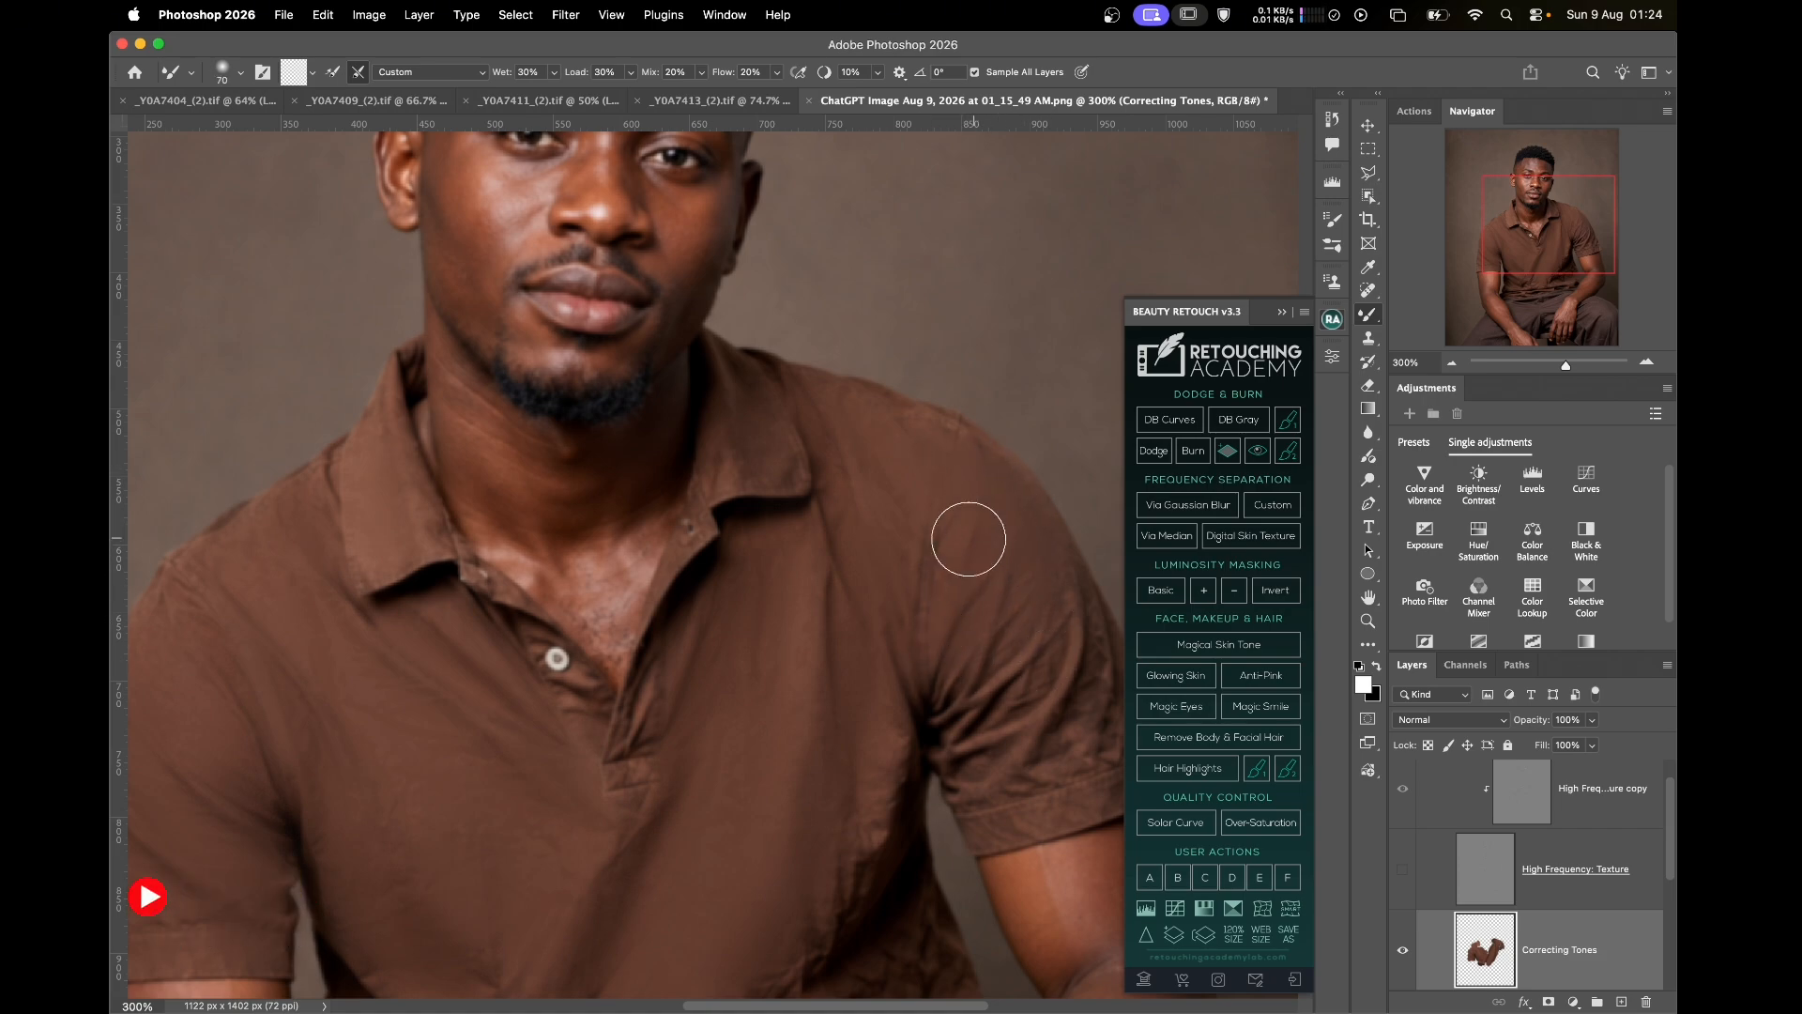
{"action": "key", "text": "bracketright"}
Smooth the fine creases on the right-hand sleeve with a 35–60 brush
{"action": "left_click_drag", "start_coordinate": [990, 669], "coordinate": [947, 535]}
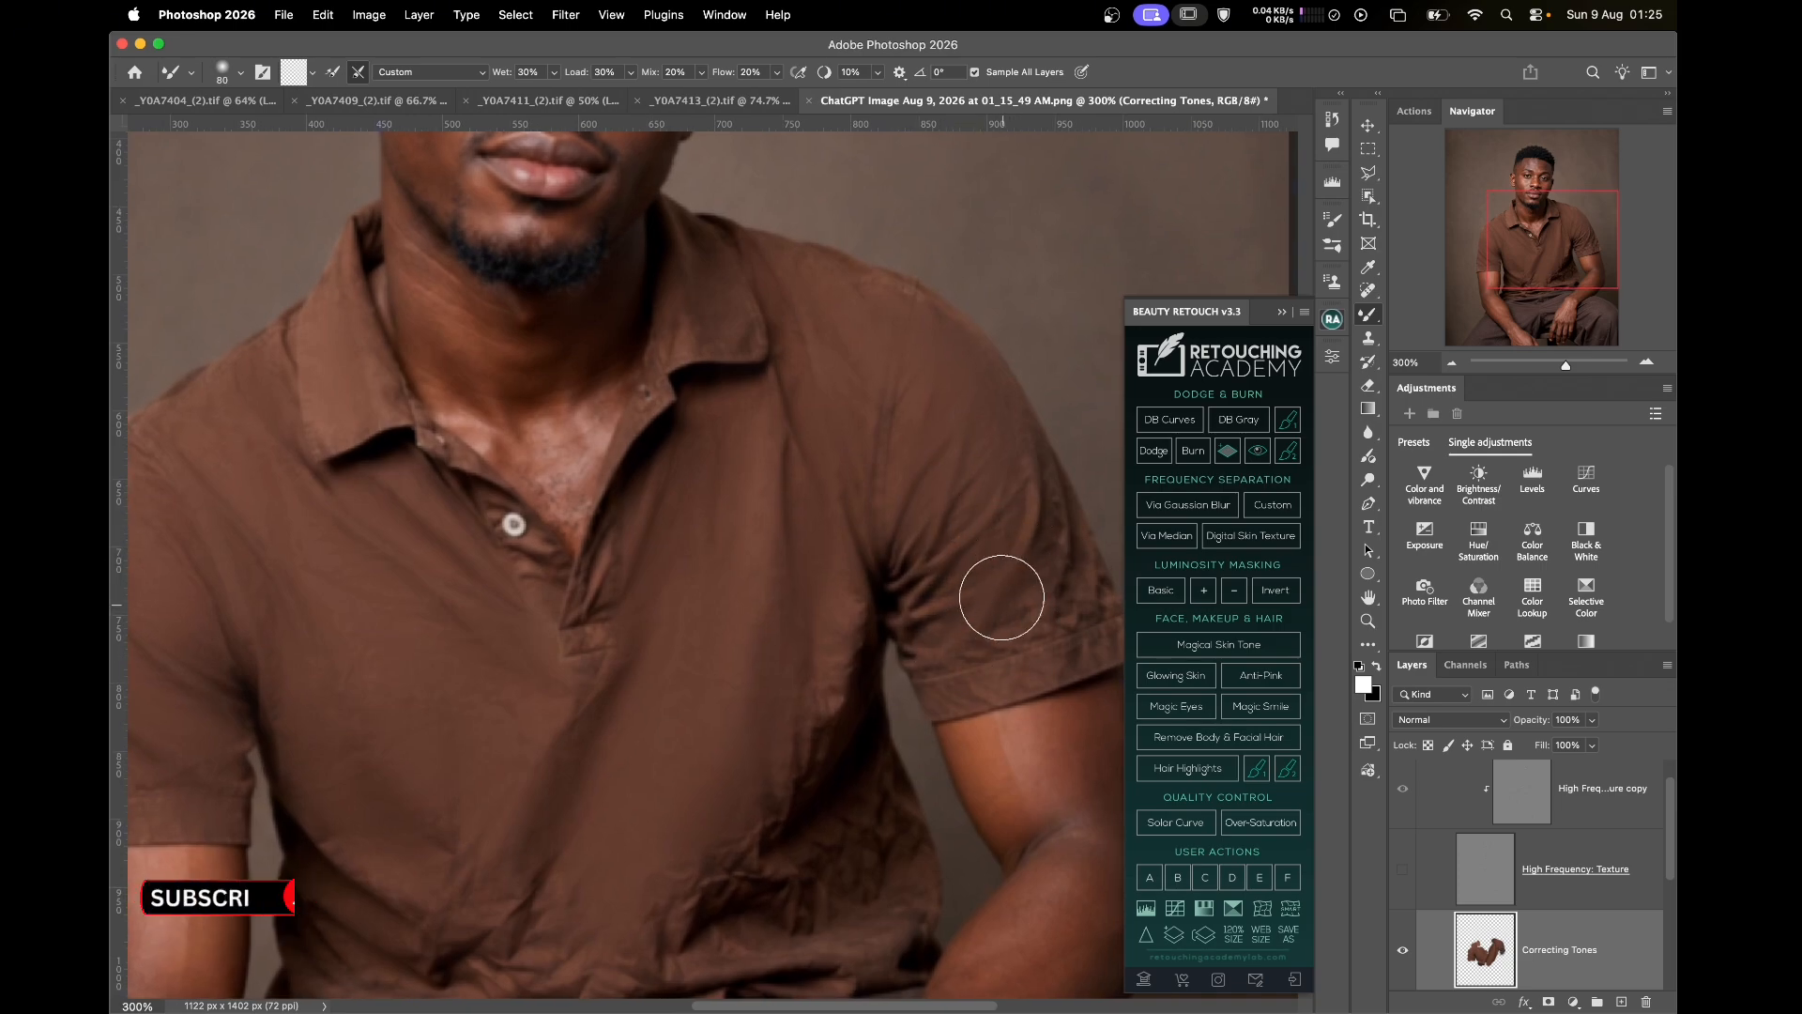
{"action": "key", "text": "bracketleft"}
{"action": "key", "text": "bracketleft"}
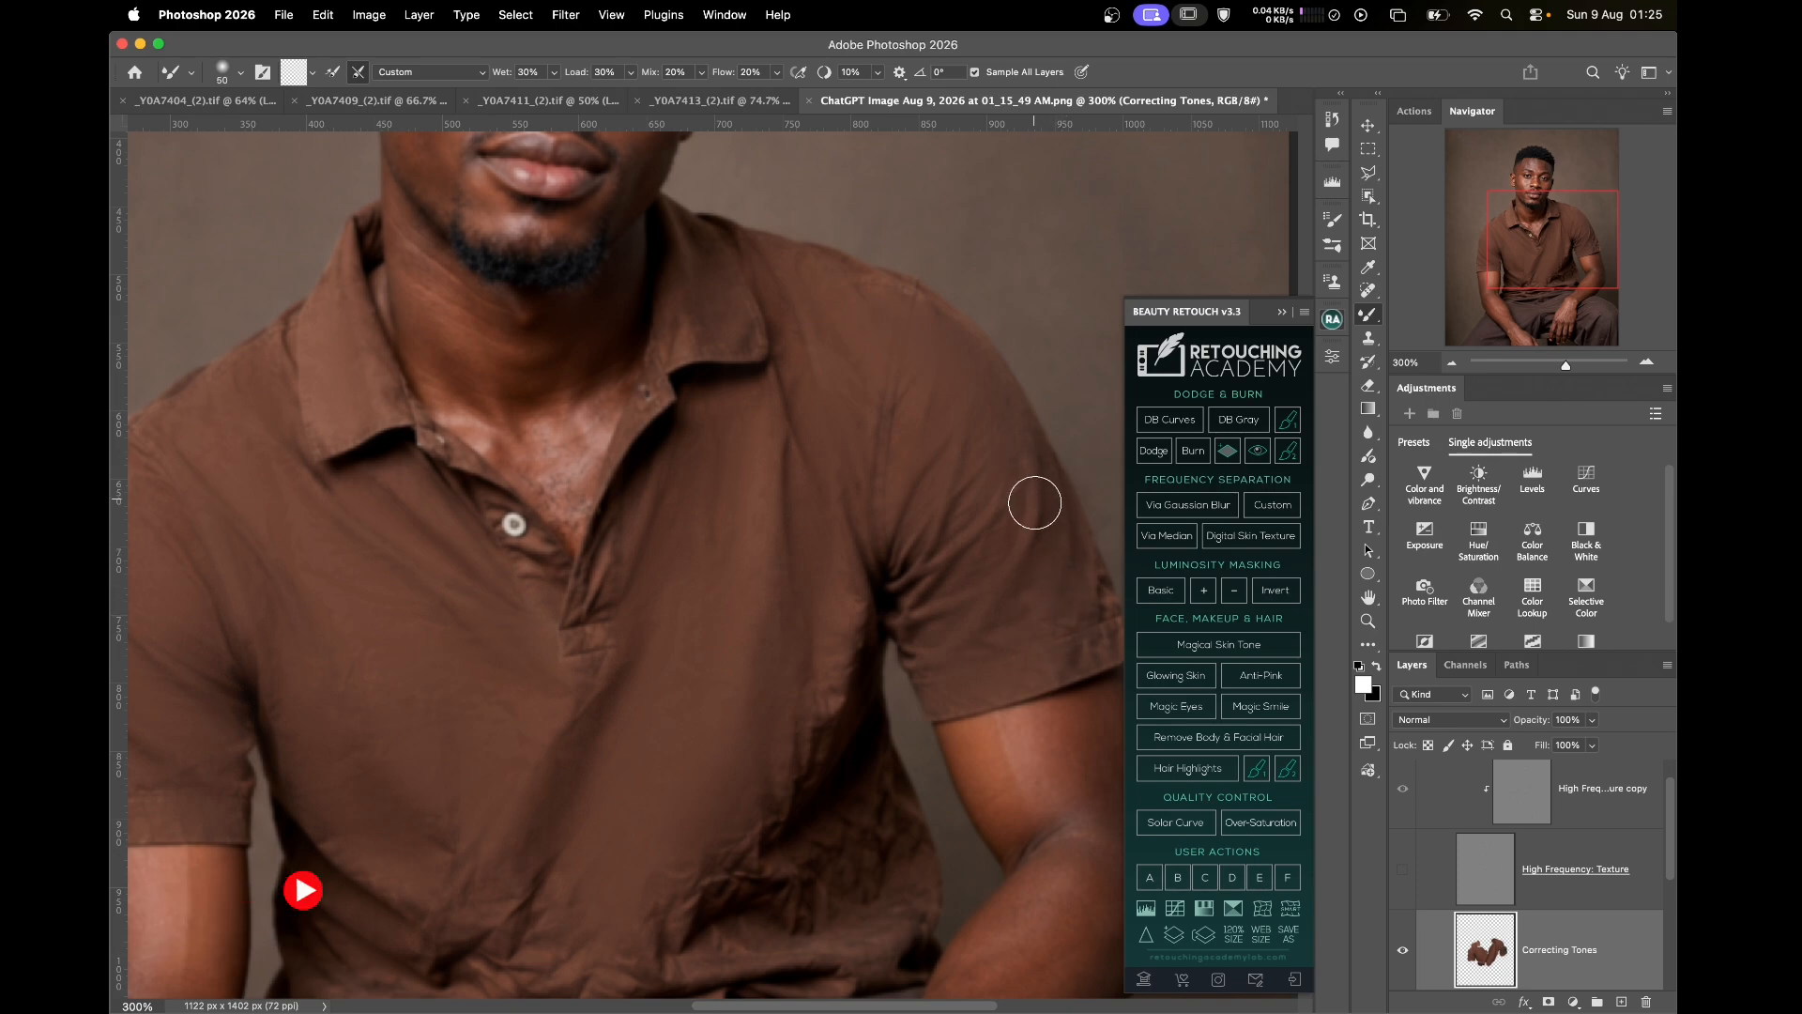
{"action": "scroll", "coordinate": [1055, 668], "scroll_direction": "right", "scroll_amount": 5}
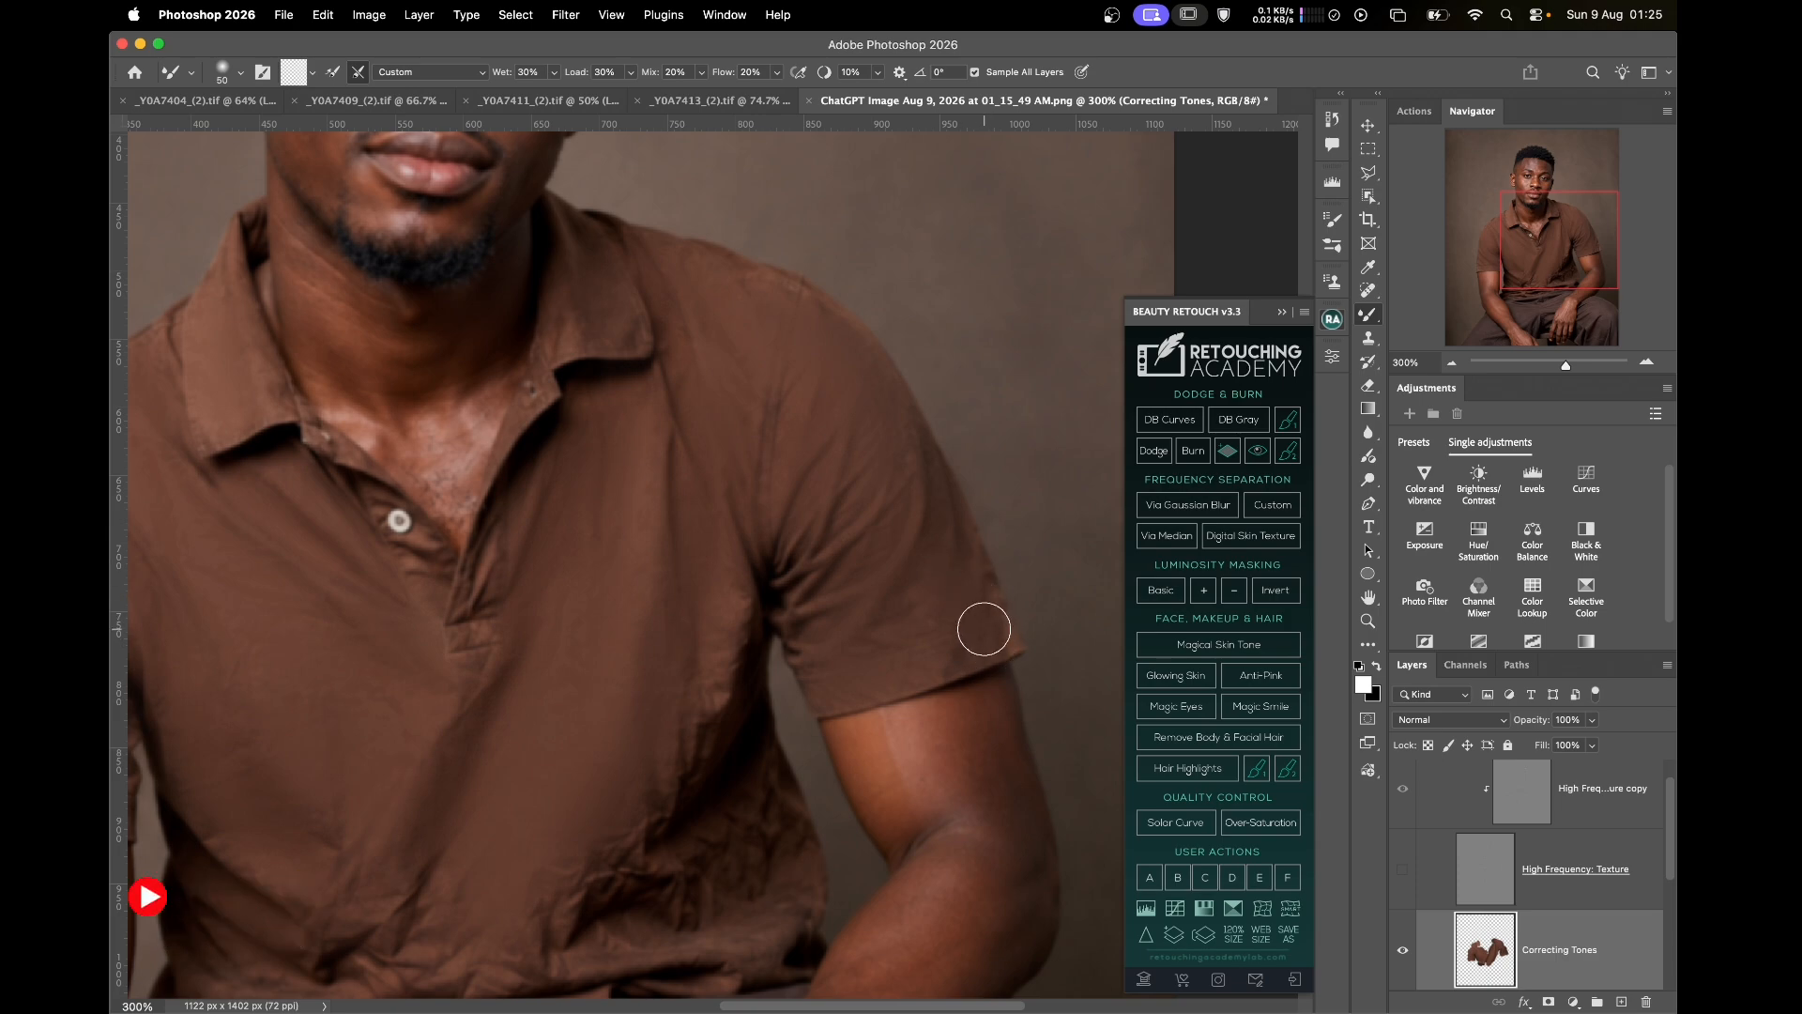
{"action": "key", "text": "bracketleft"}
{"action": "key", "text": "bracketleft"}
{"action": "key", "text": "bracketleft"}
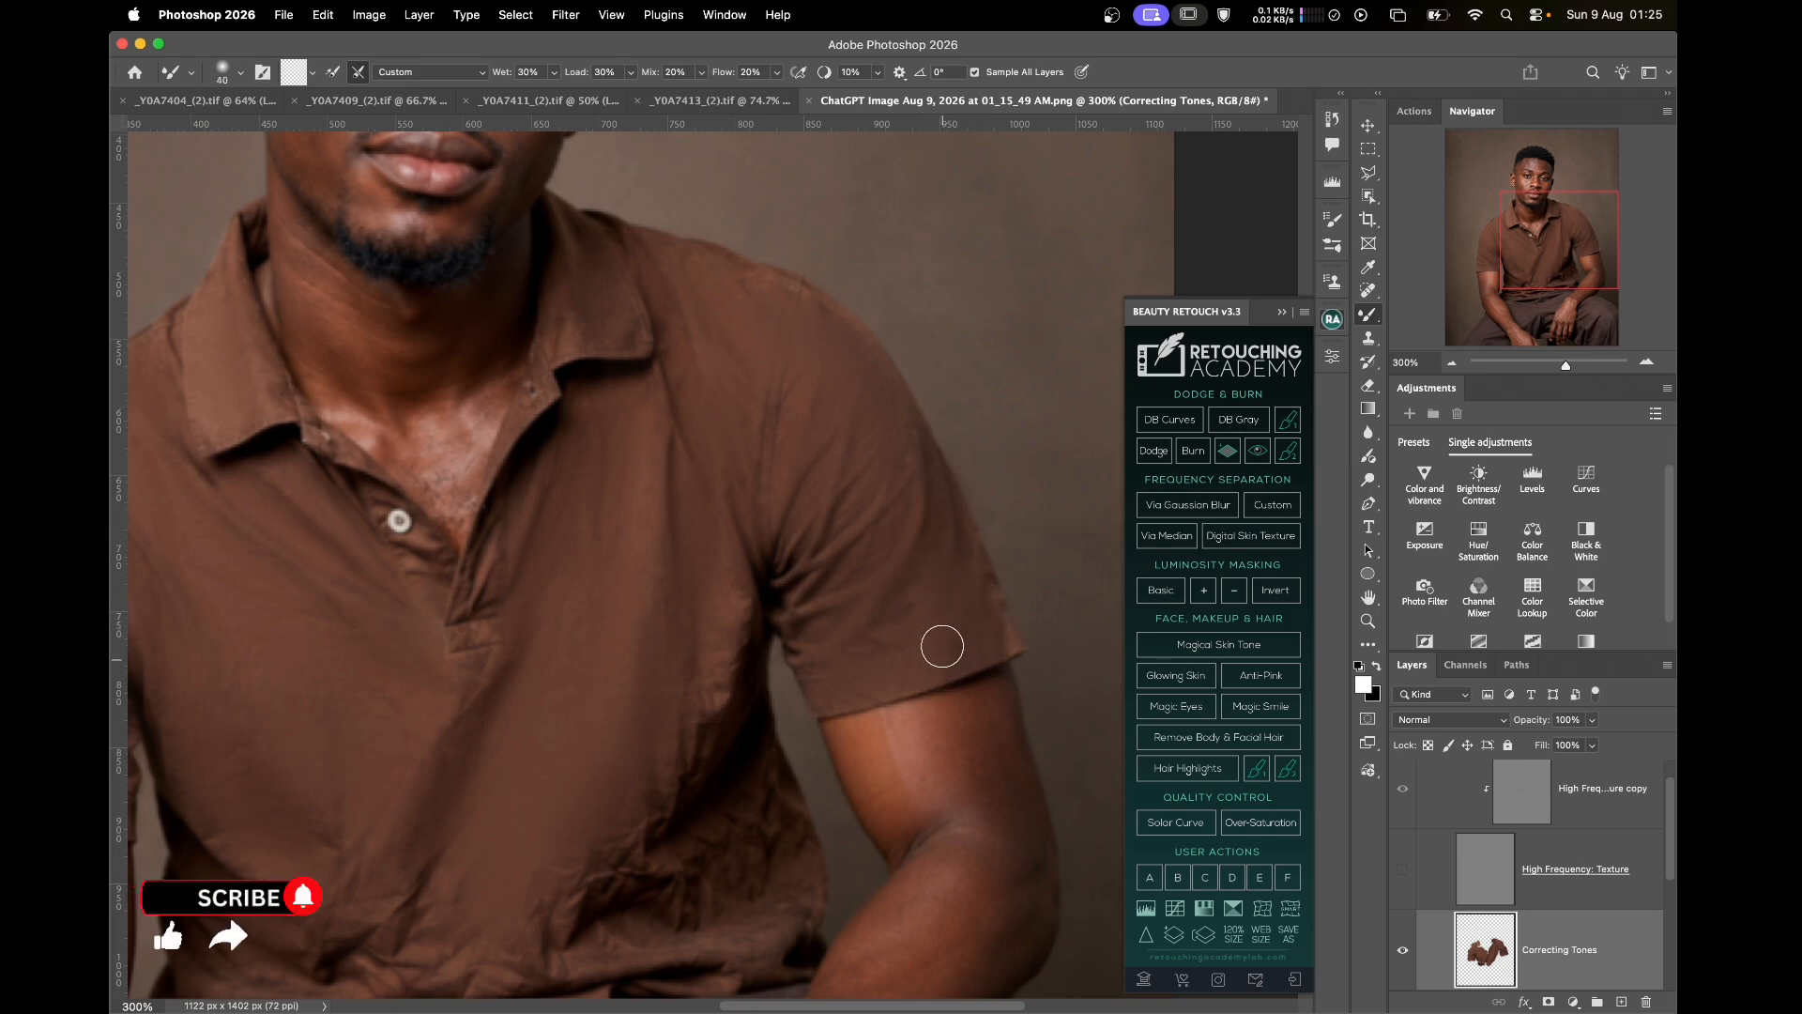
{"action": "key", "text": "bracketright"}
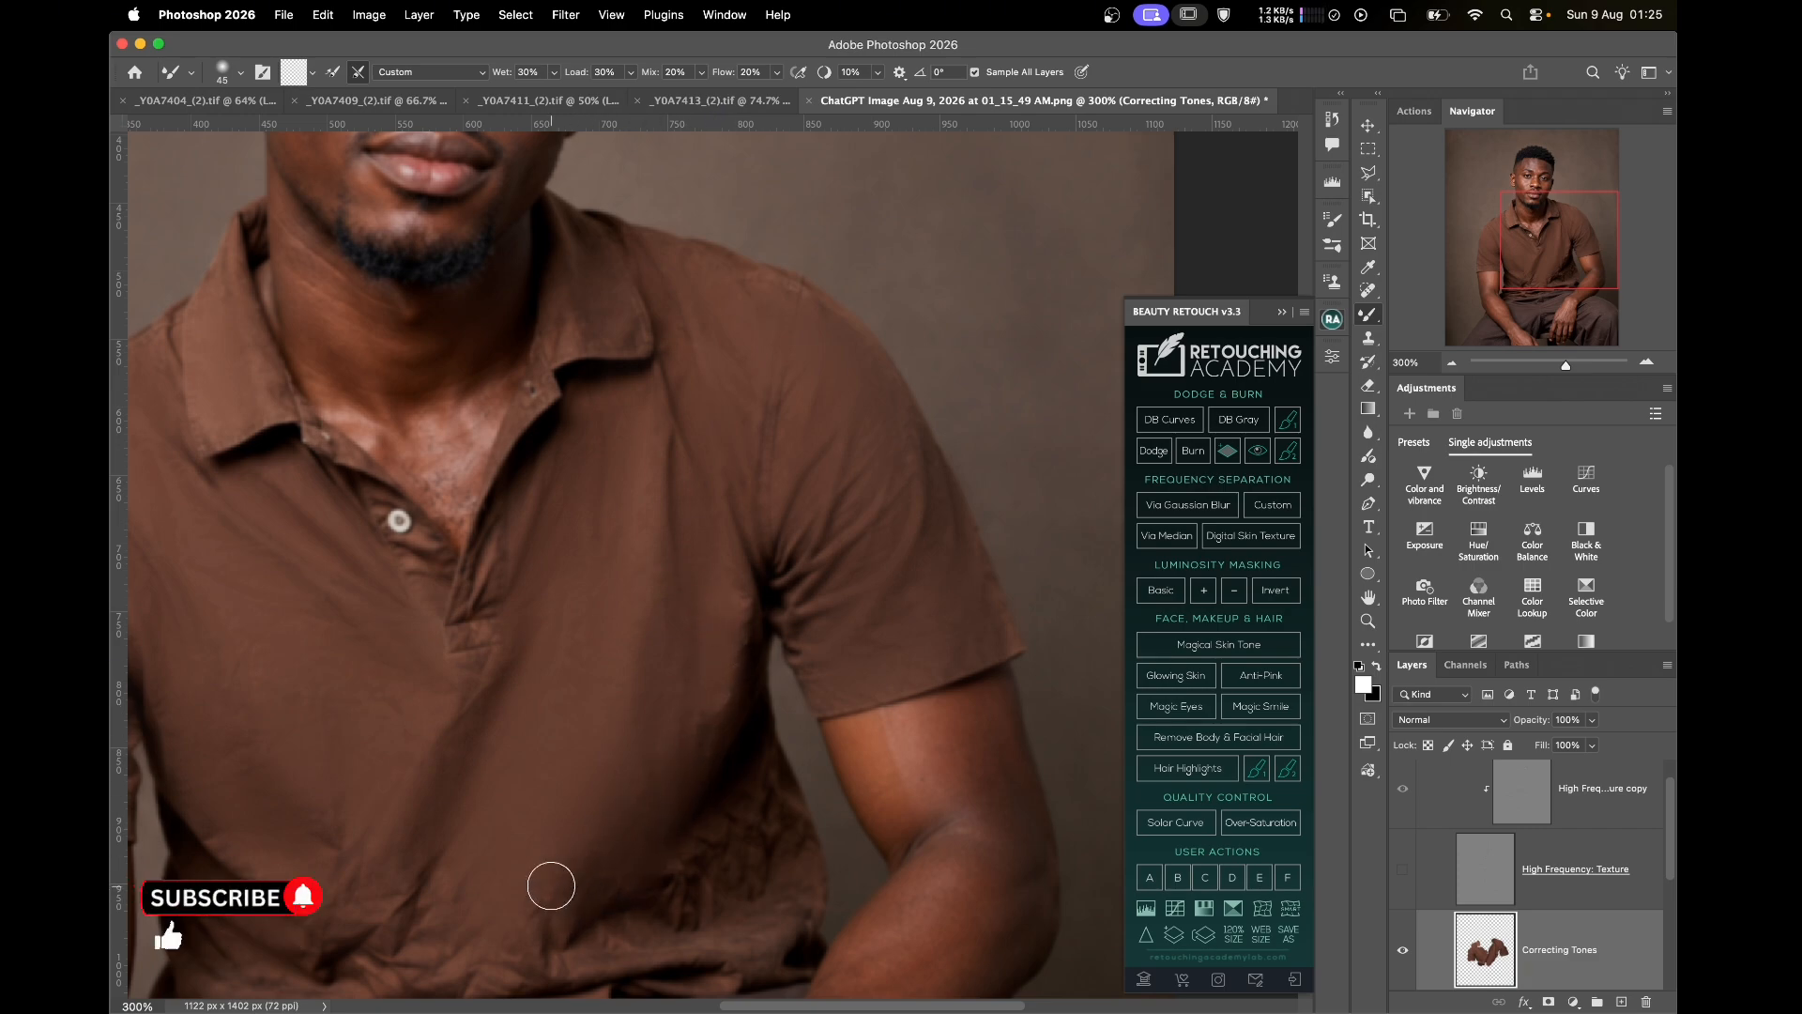
Smooth the side folds and hem of the lower shirt with brush sizes 35 to 70
{"action": "scroll", "coordinate": [776, 635], "scroll_direction": "down", "scroll_amount": 5}
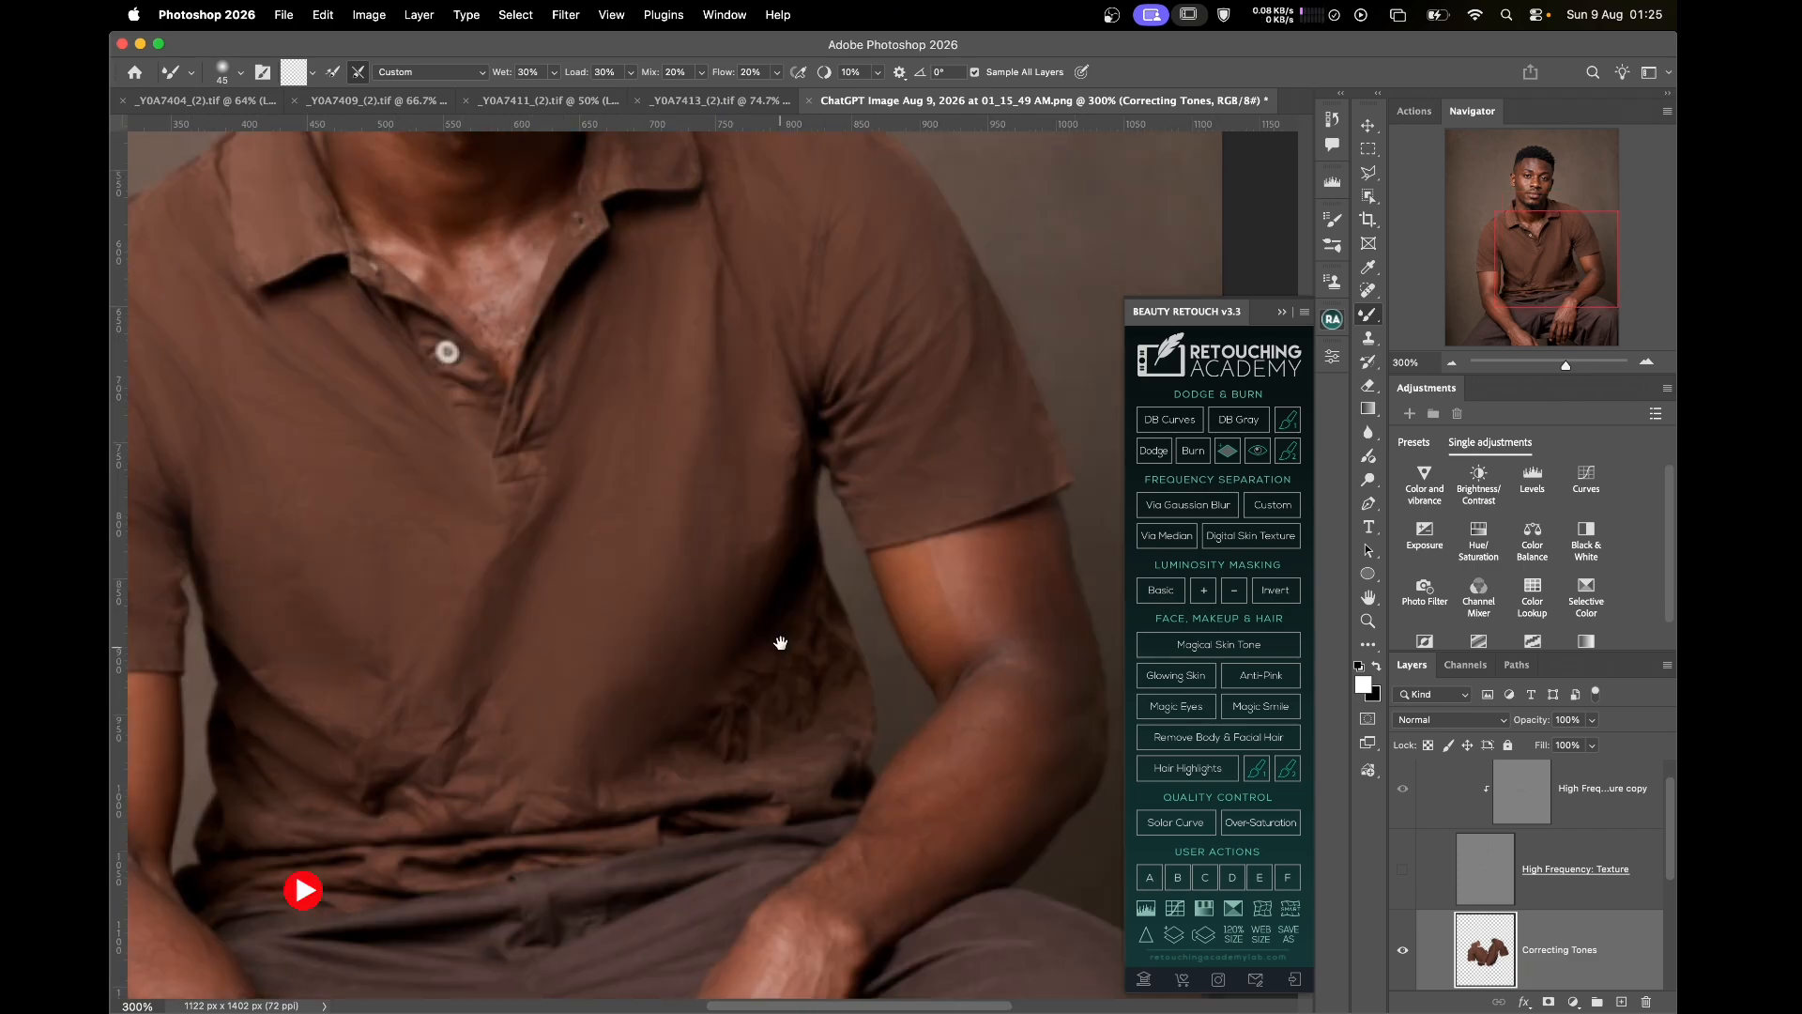
{"action": "key", "text": "bracketright"}
{"action": "key", "text": "bracketright"}
{"action": "key", "text": "bracketright"}
{"action": "mouse_move", "coordinate": [770, 659]}
{"action": "left_mouse_down"}
{"action": "mouse_move", "coordinate": [768, 592]}
{"action": "mouse_move", "coordinate": [734, 688]}
{"action": "mouse_move", "coordinate": [699, 719]}
{"action": "mouse_move", "coordinate": [755, 594]}
{"action": "mouse_move", "coordinate": [732, 504]}
{"action": "mouse_move", "coordinate": [718, 601]}
{"action": "mouse_move", "coordinate": [755, 603]}
{"action": "mouse_move", "coordinate": [788, 640]}
{"action": "mouse_move", "coordinate": [804, 602]}
{"action": "left_mouse_up"}
{"action": "key", "text": "bracketleft"}
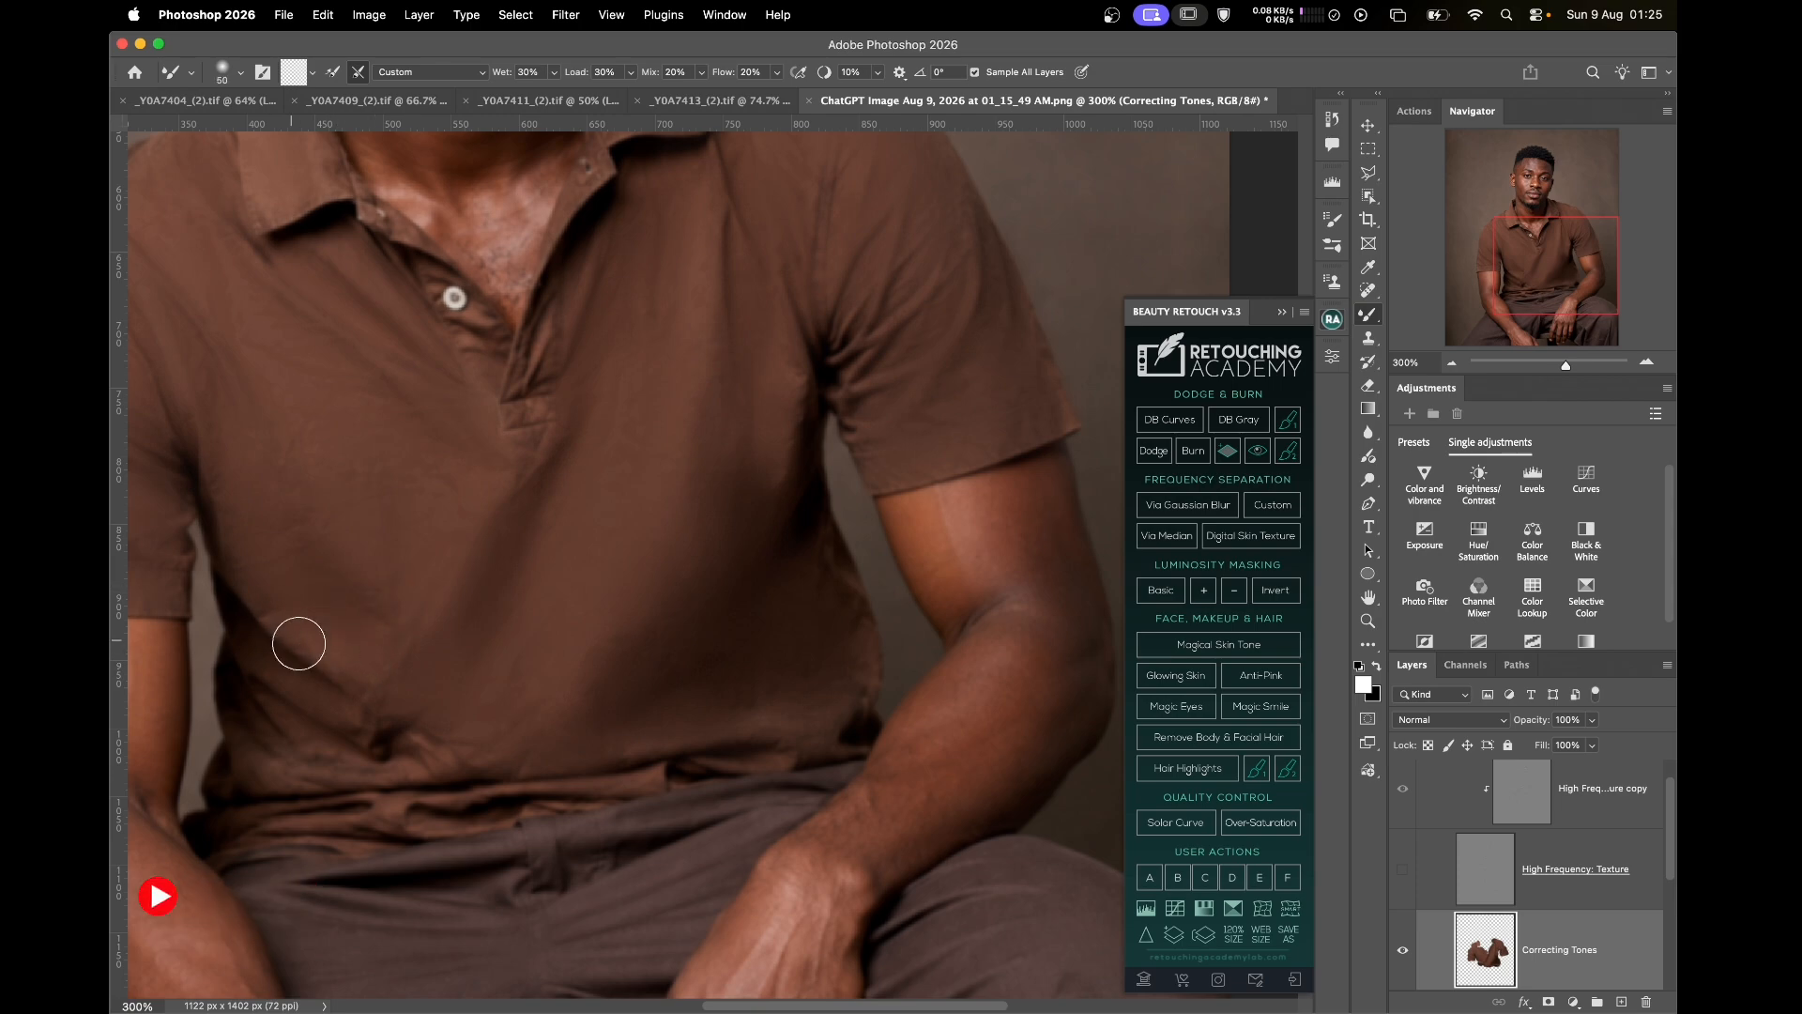
{"action": "key", "text": "bracketleft"}
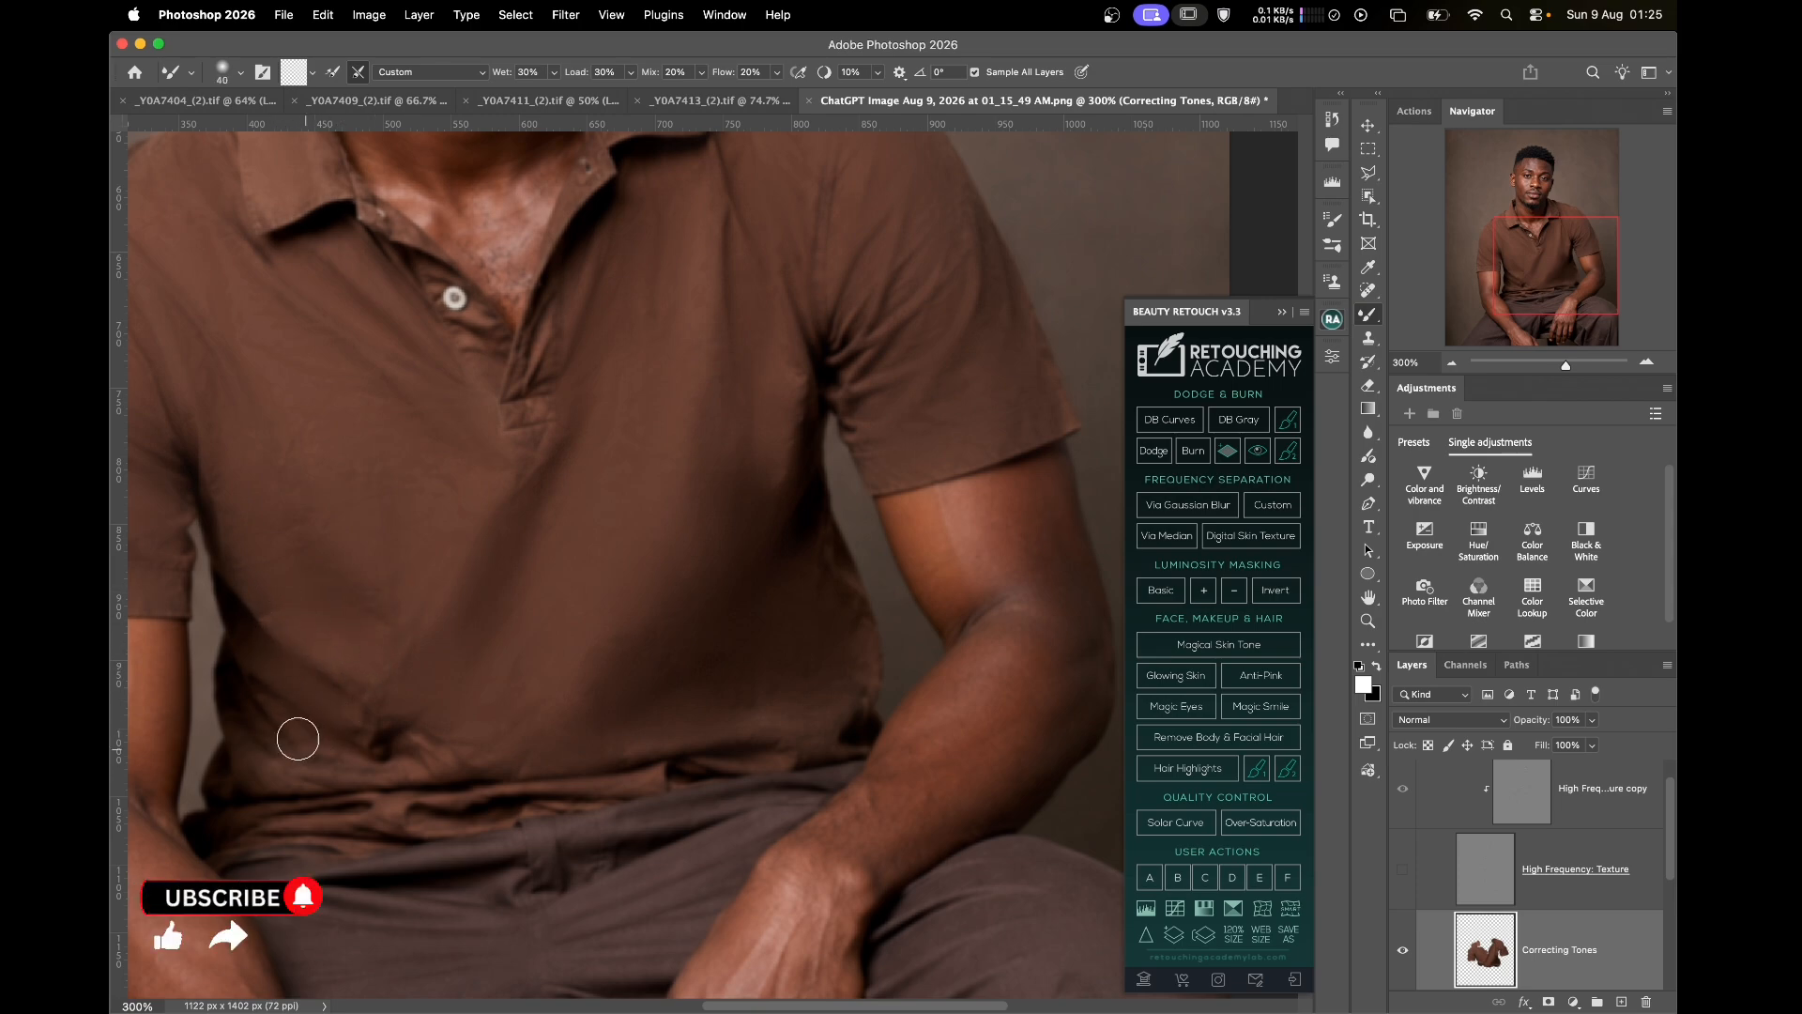
{"action": "key", "text": "bracketleft"}
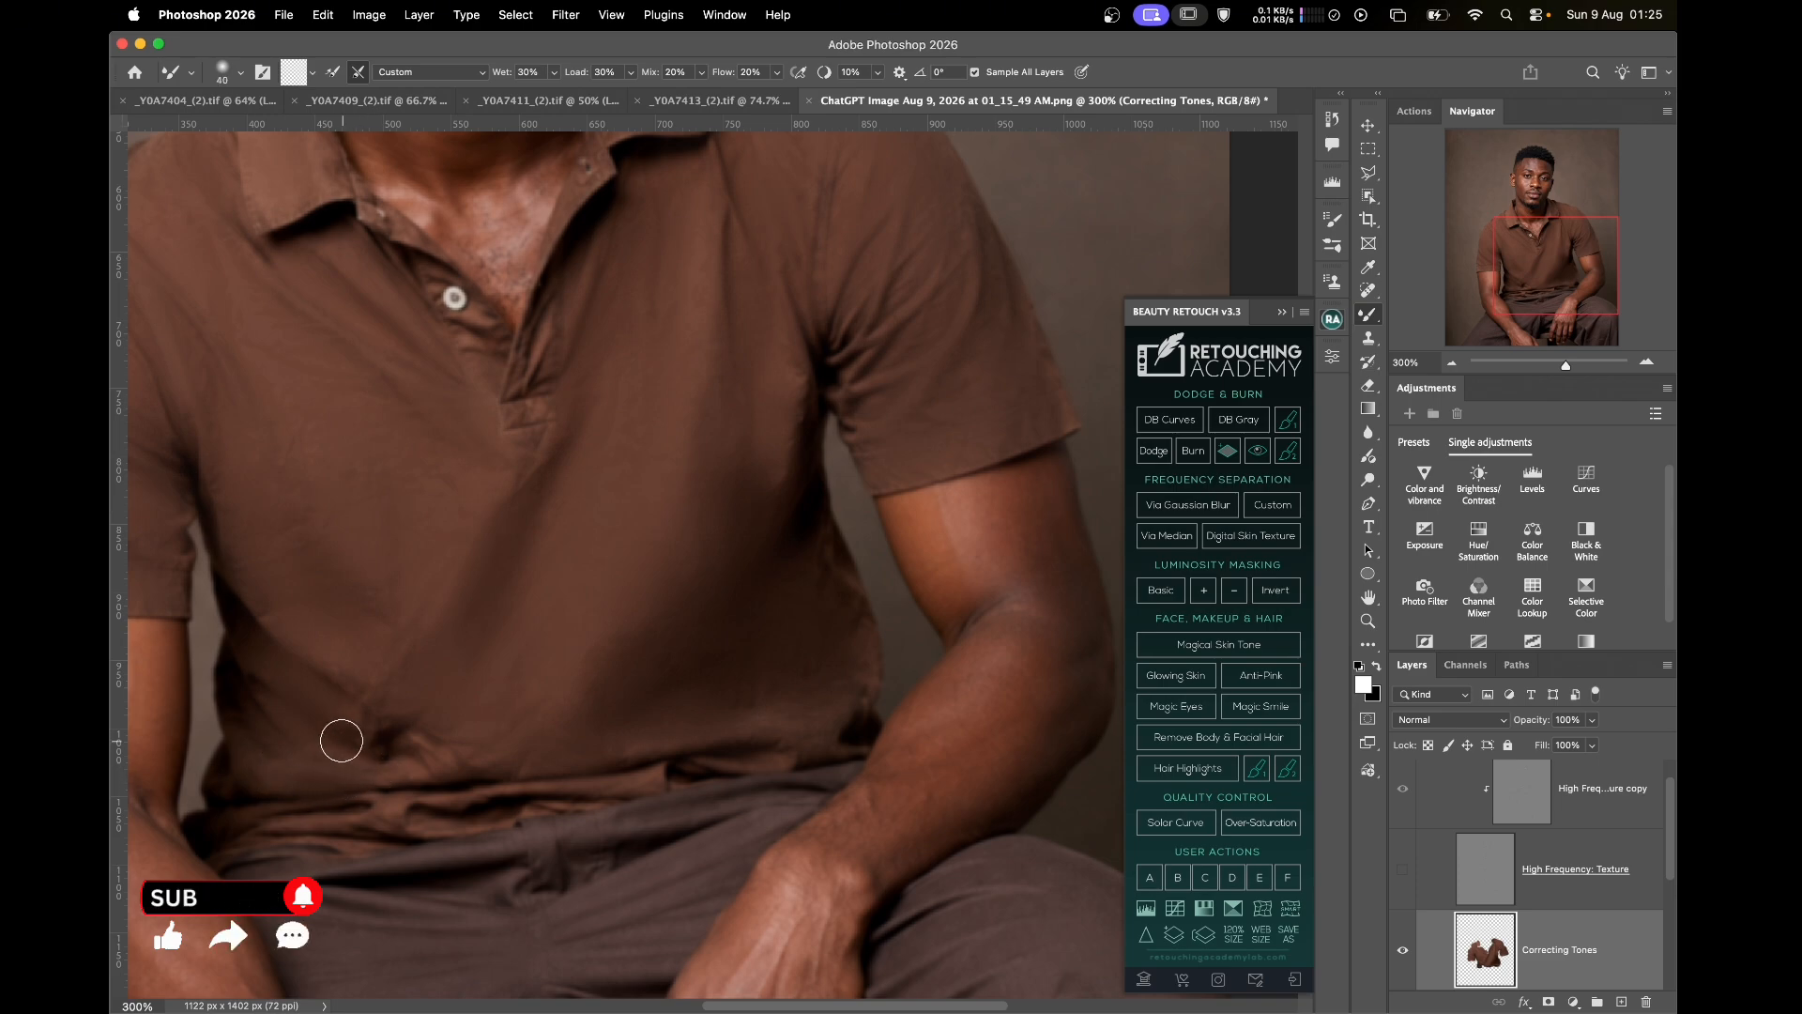
{"action": "key", "text": "bracketright"}
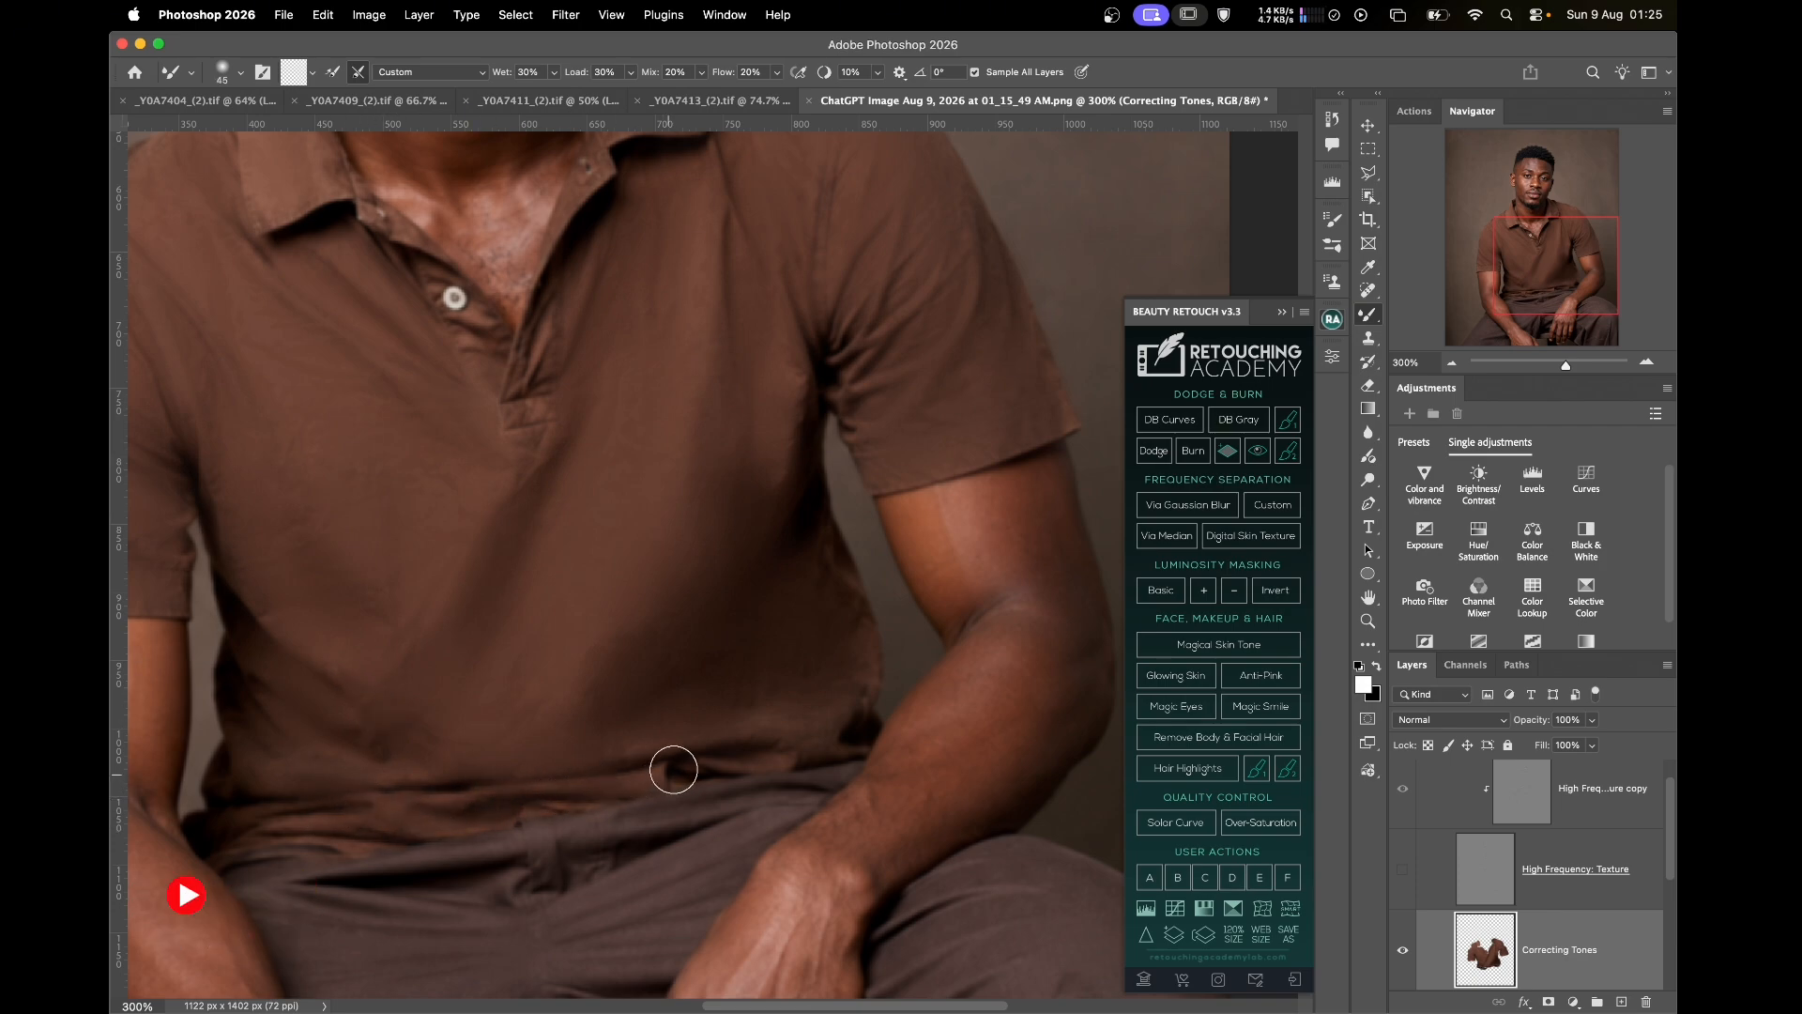
Pan down to bring the trousers into view
{"action": "left_click_drag", "start_coordinate": [684, 857], "coordinate": [704, 551]}
{"action": "left_click_drag", "start_coordinate": [610, 753], "coordinate": [731, 545]}
{"action": "left_click_drag", "start_coordinate": [361, 600], "coordinate": [587, 608]}
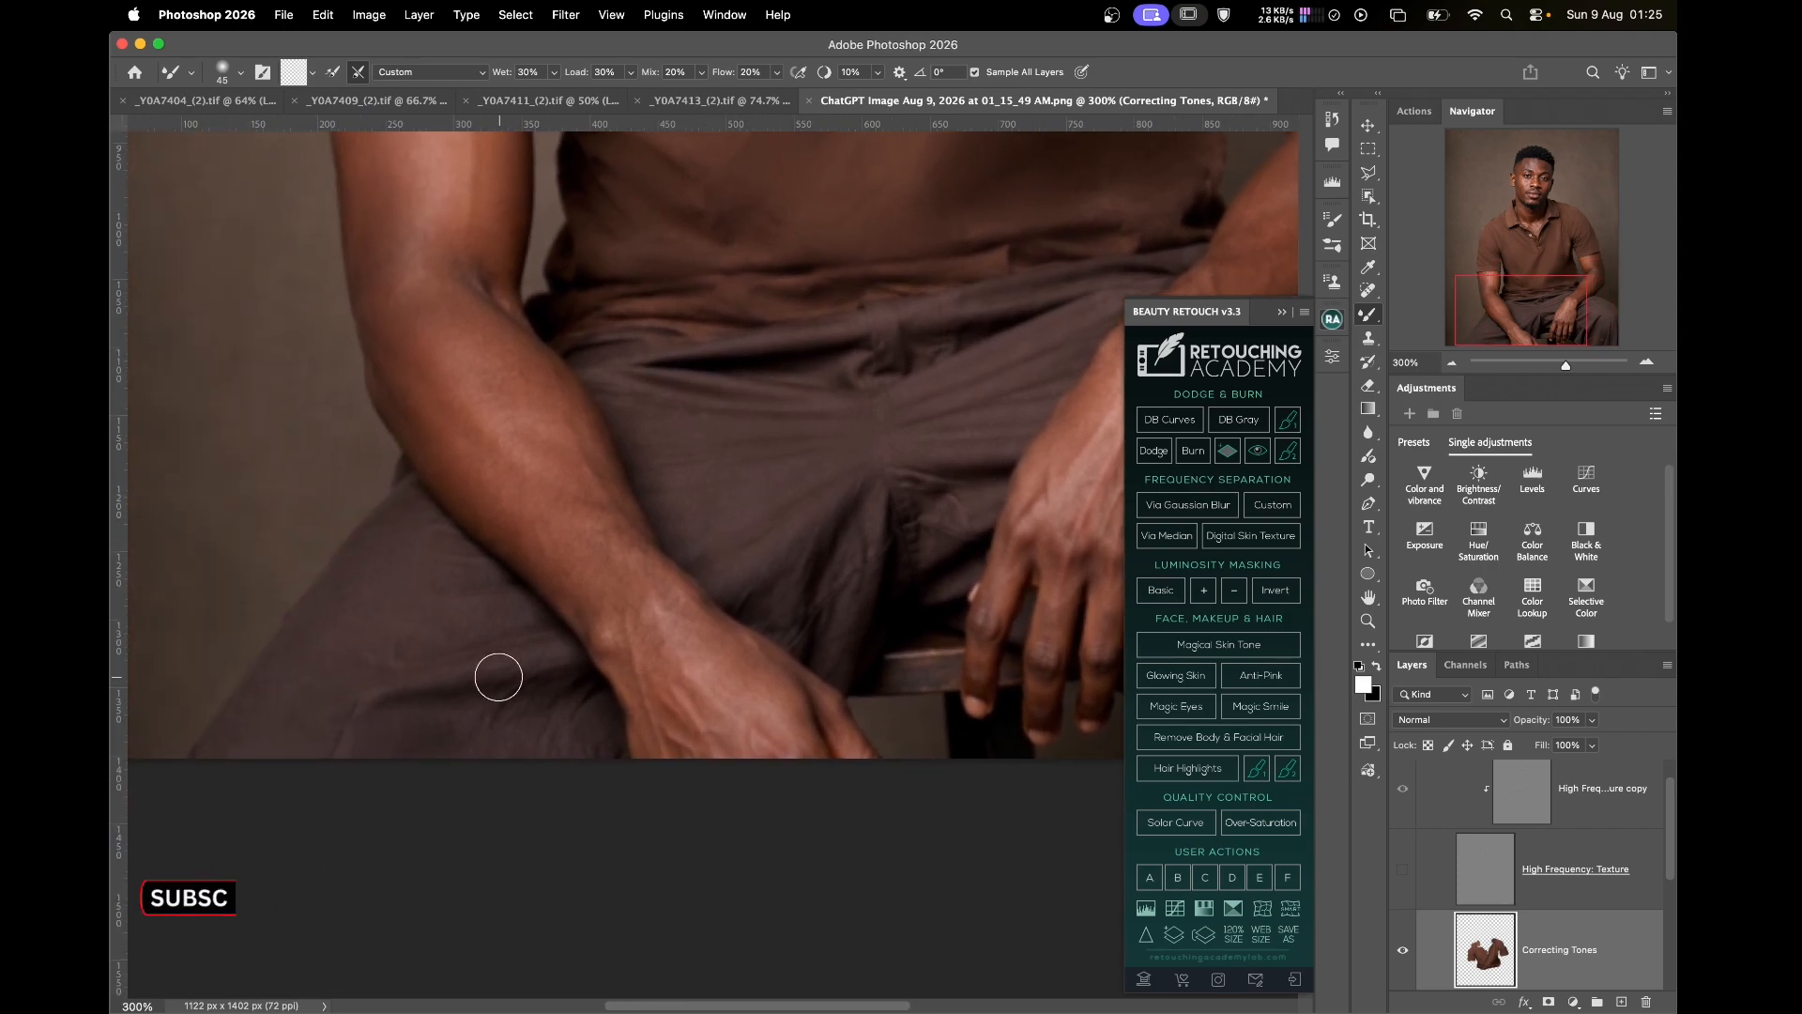
Smooth the trouser wrinkles around the lap and knee with an 80 brush, then fit the portrait
{"action": "key", "text": "bracketright"}
{"action": "key", "text": "bracketright"}
{"action": "key", "text": "bracketright"}
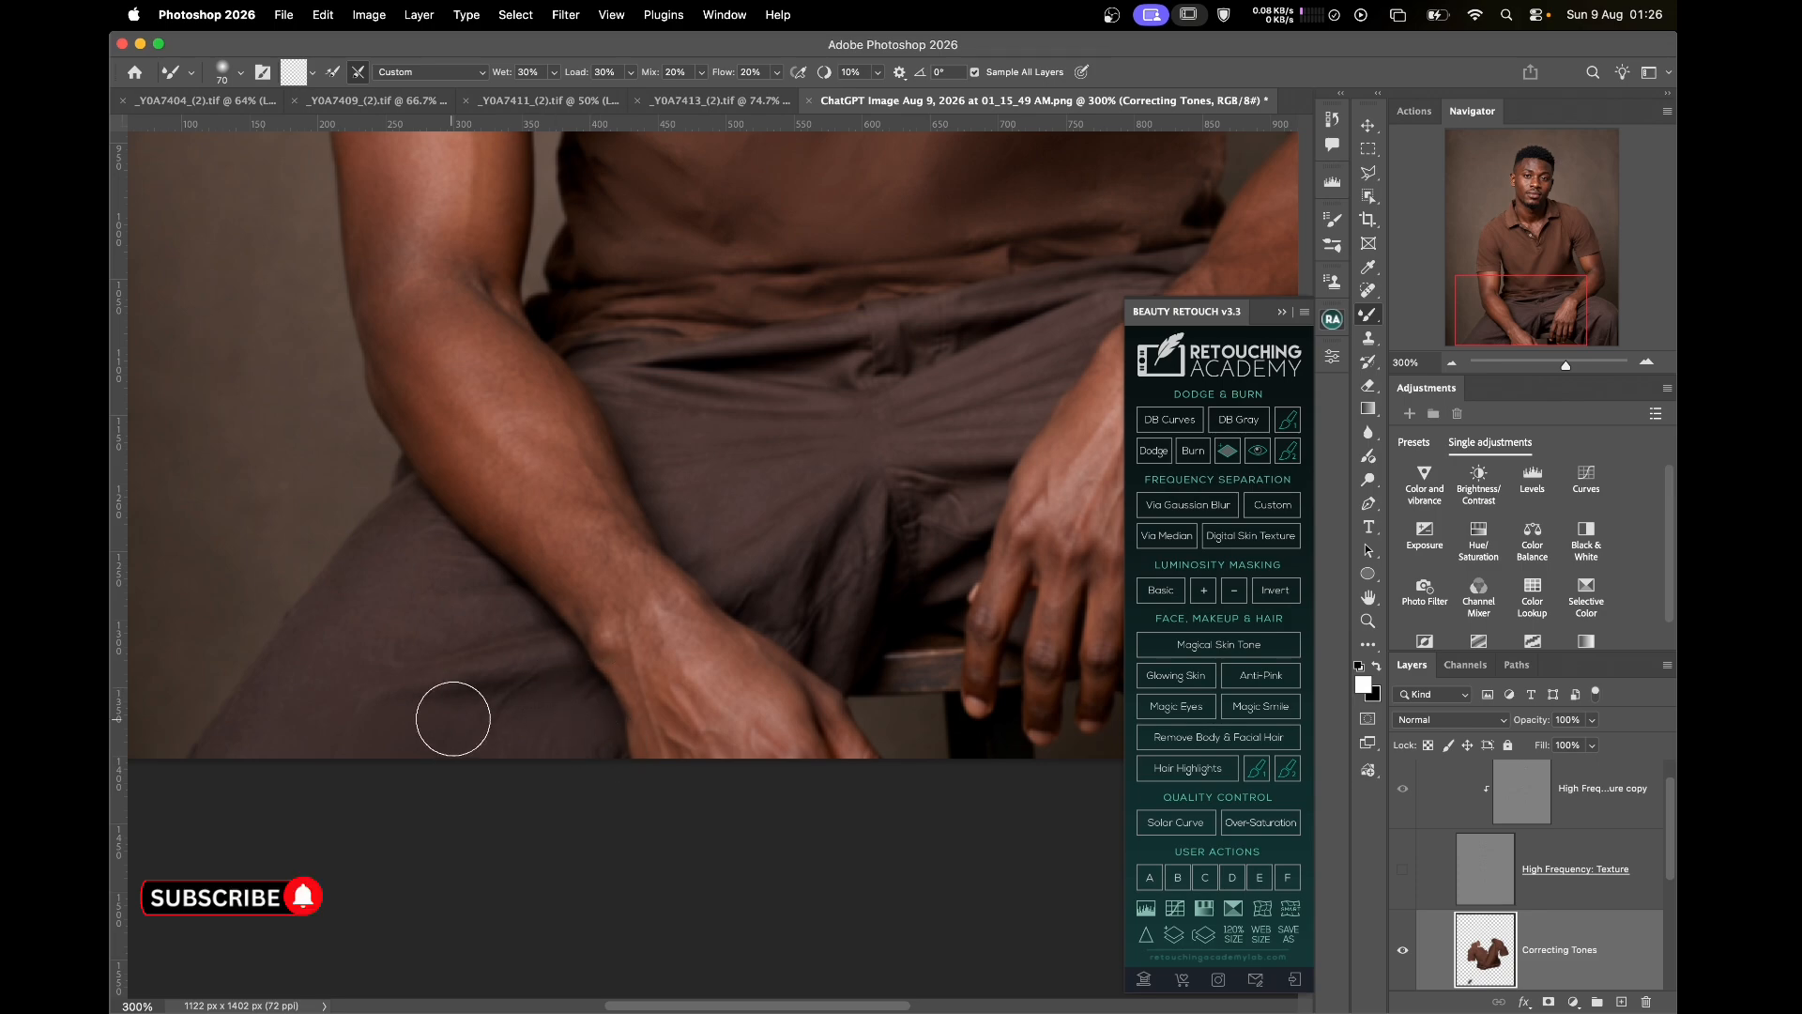
{"action": "key", "text": "bracketright"}
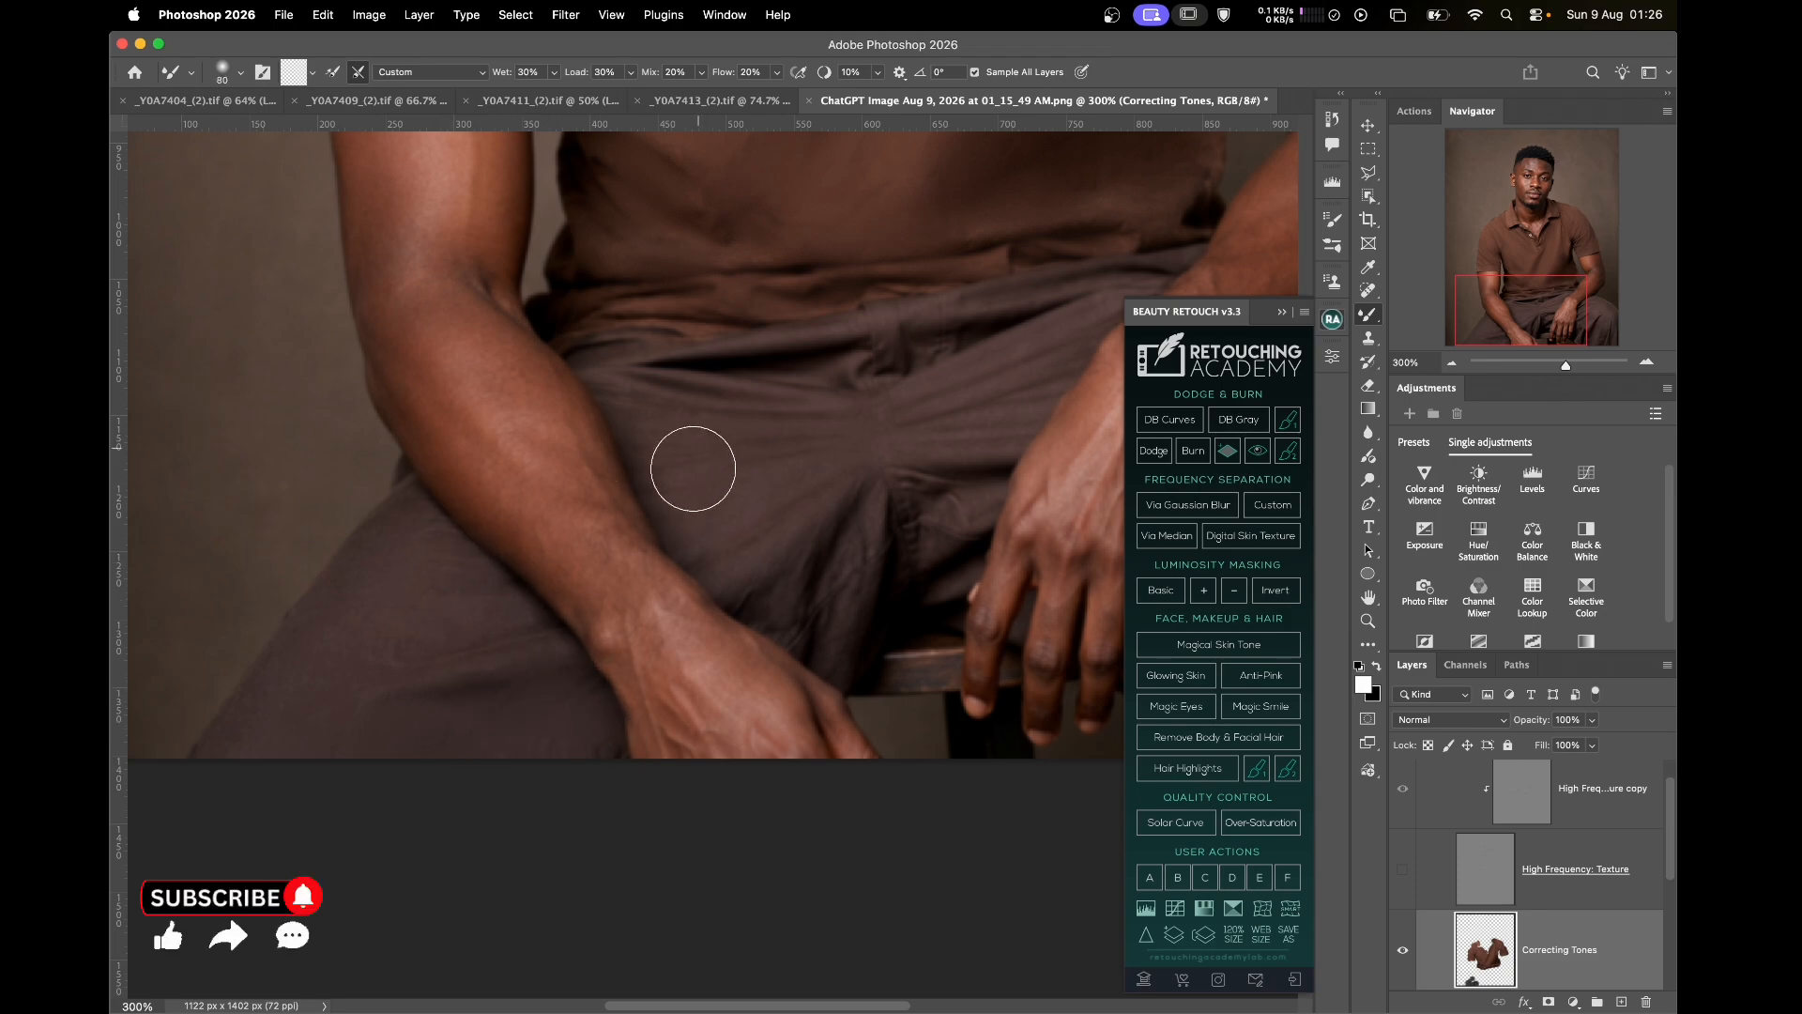
{"action": "left_click_drag", "start_coordinate": [768, 523], "coordinate": [805, 583]}
{"action": "left_click_drag", "start_coordinate": [933, 398], "coordinate": [932, 369]}
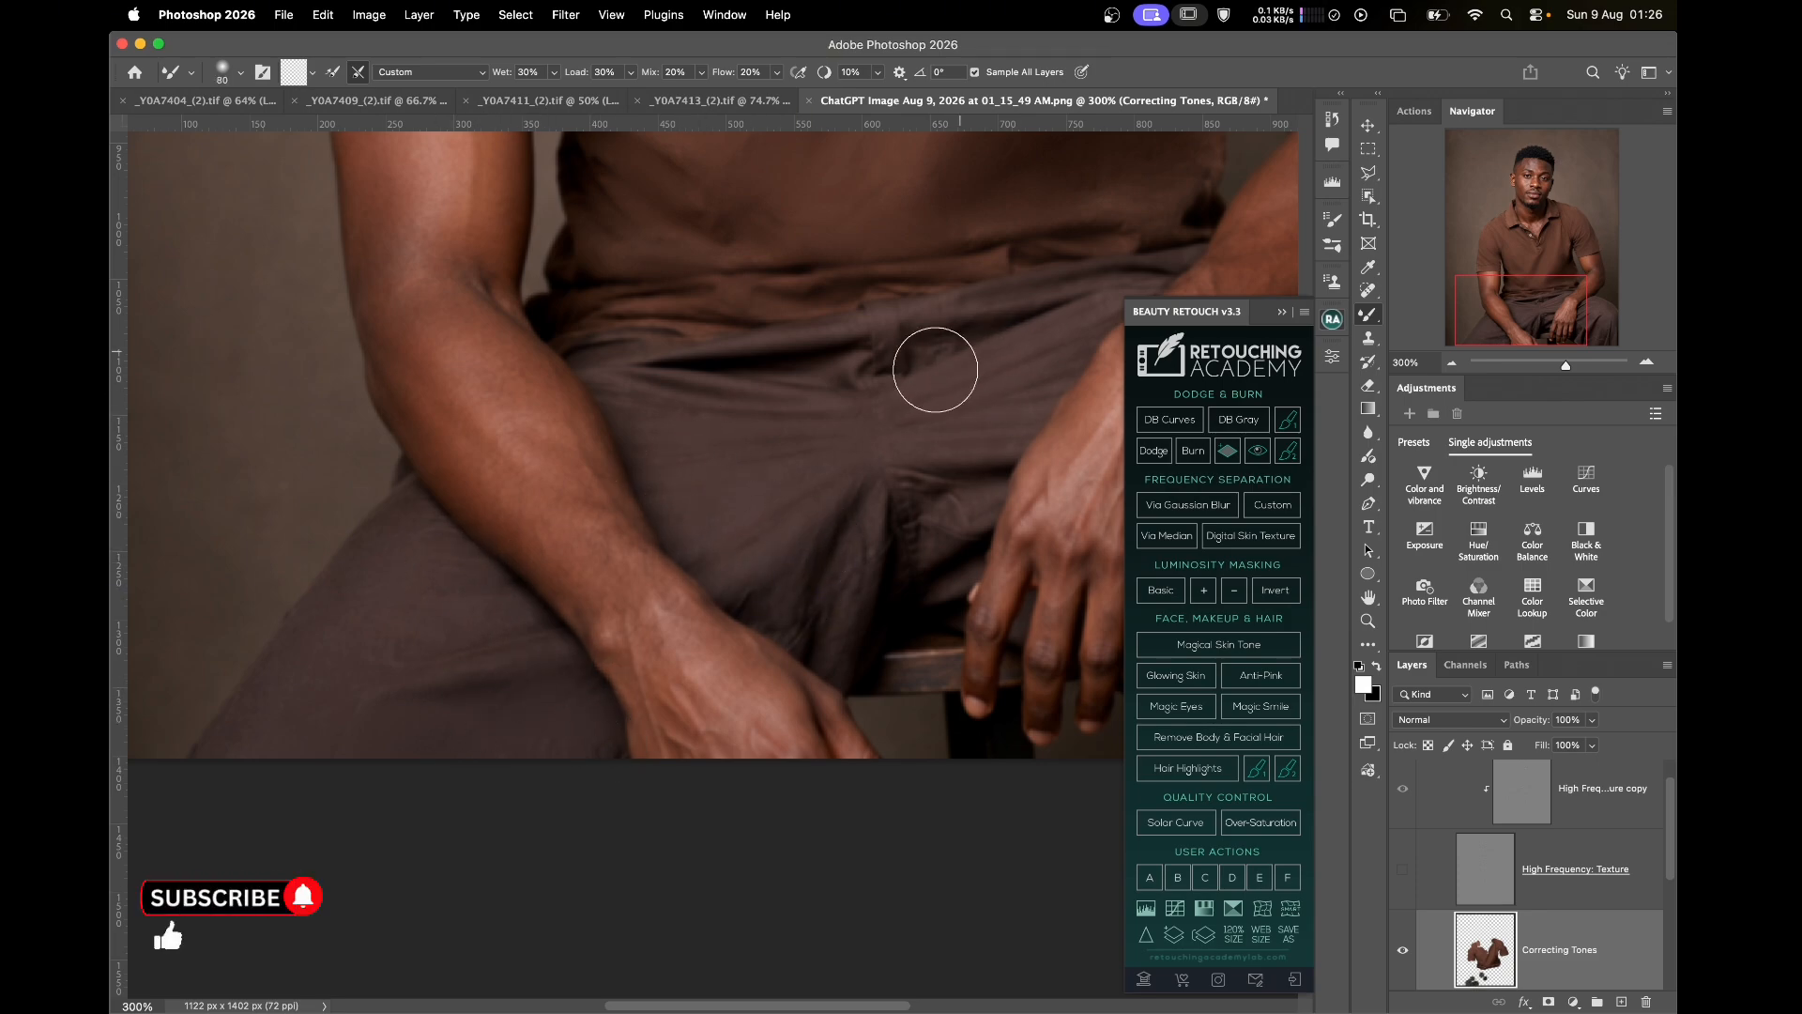
{"action": "left_click_drag", "start_coordinate": [970, 431], "coordinate": [680, 519]}
{"action": "mouse_move", "coordinate": [1058, 591]}
{"action": "left_mouse_down"}
{"action": "mouse_move", "coordinate": [869, 559]}
{"action": "mouse_move", "coordinate": [917, 467]}
{"action": "mouse_move", "coordinate": [1032, 539]}
{"action": "mouse_move", "coordinate": [857, 455]}
{"action": "left_mouse_up"}
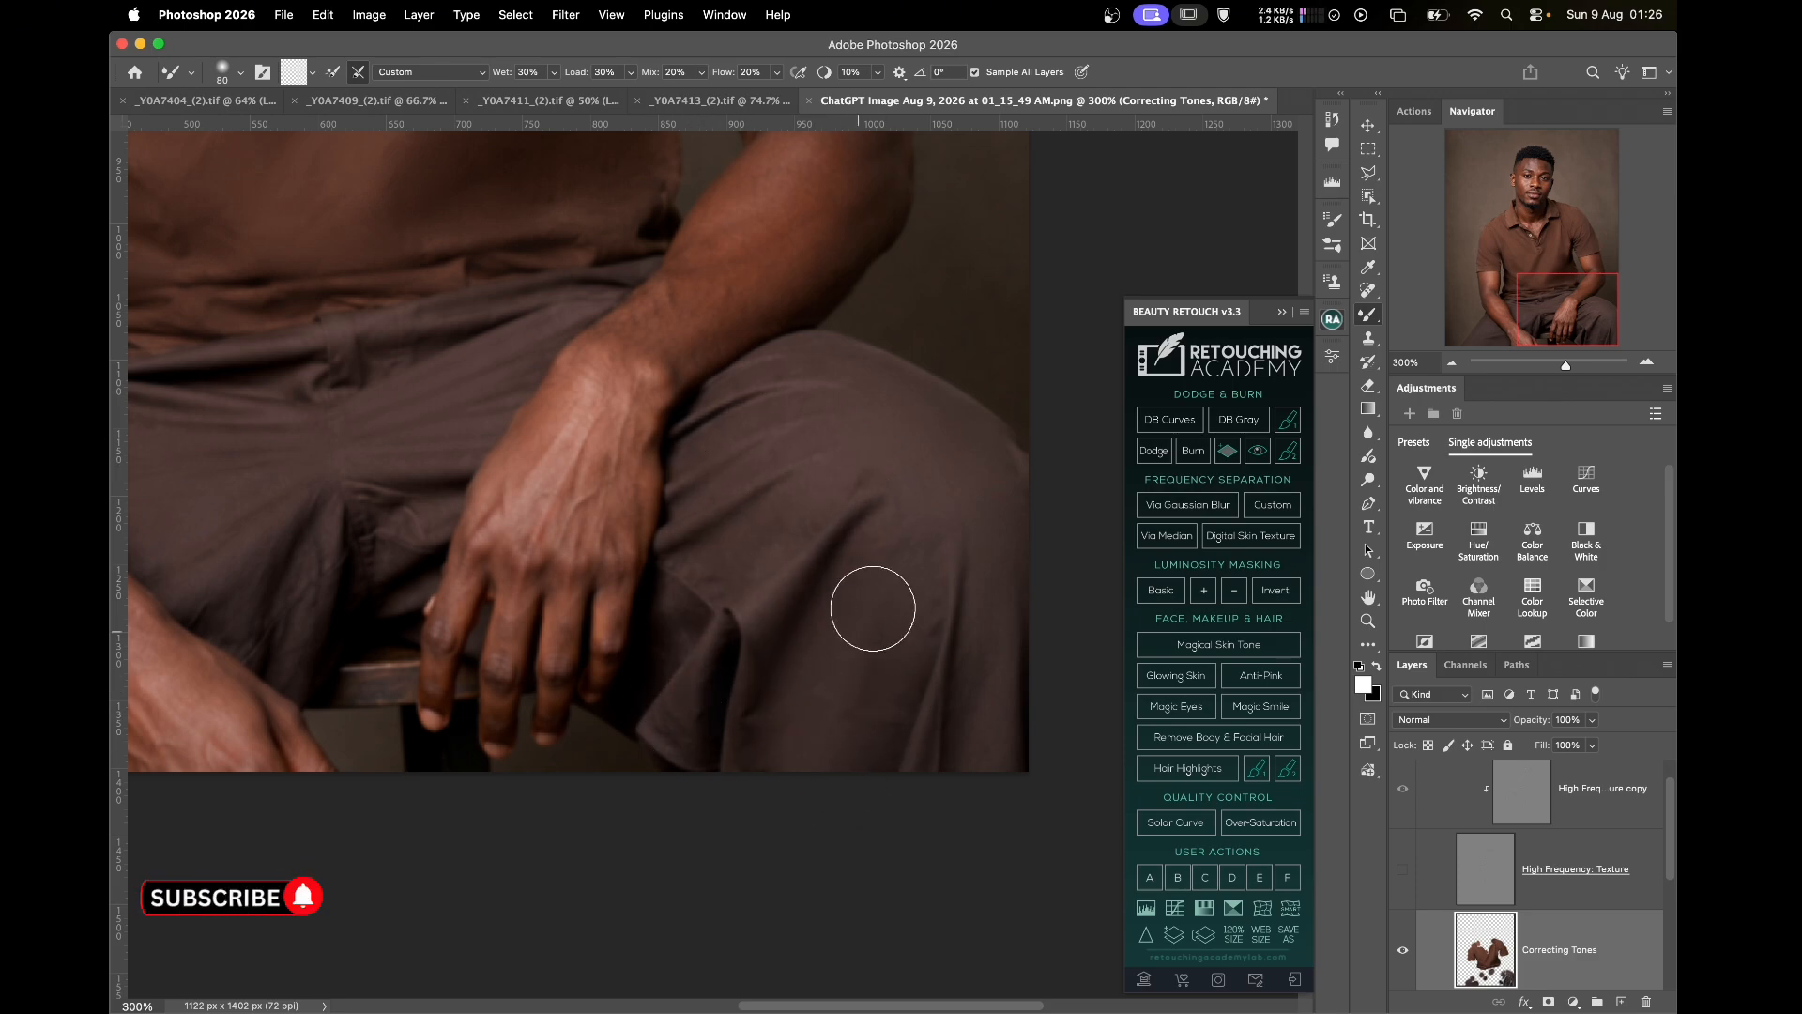
{"action": "key", "text": "super+0"}
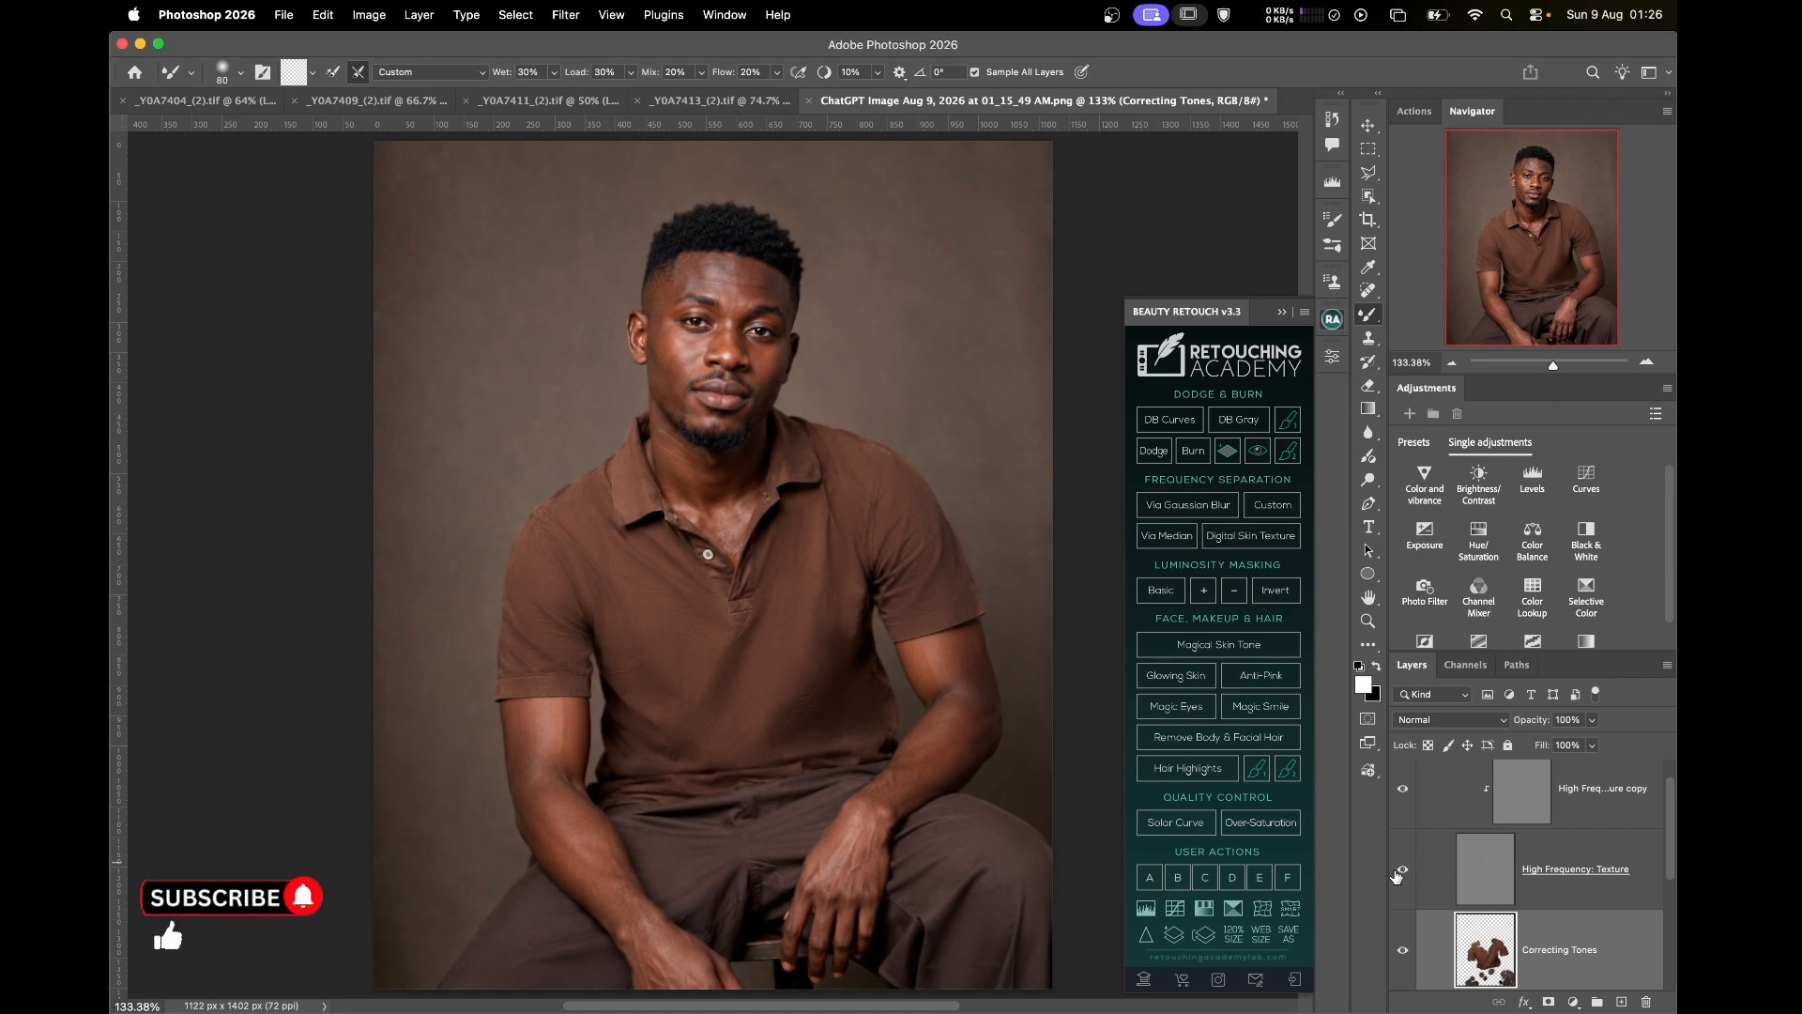
Toggle Correcting Tones on and off to compare, then load its pixels as a selection
{"action": "left_click", "coordinate": [1403, 951]}
{"action": "left_click", "coordinate": [1402, 952]}
{"action": "left_click", "coordinate": [1403, 954]}
{"action": "left_click", "coordinate": [1402, 955]}
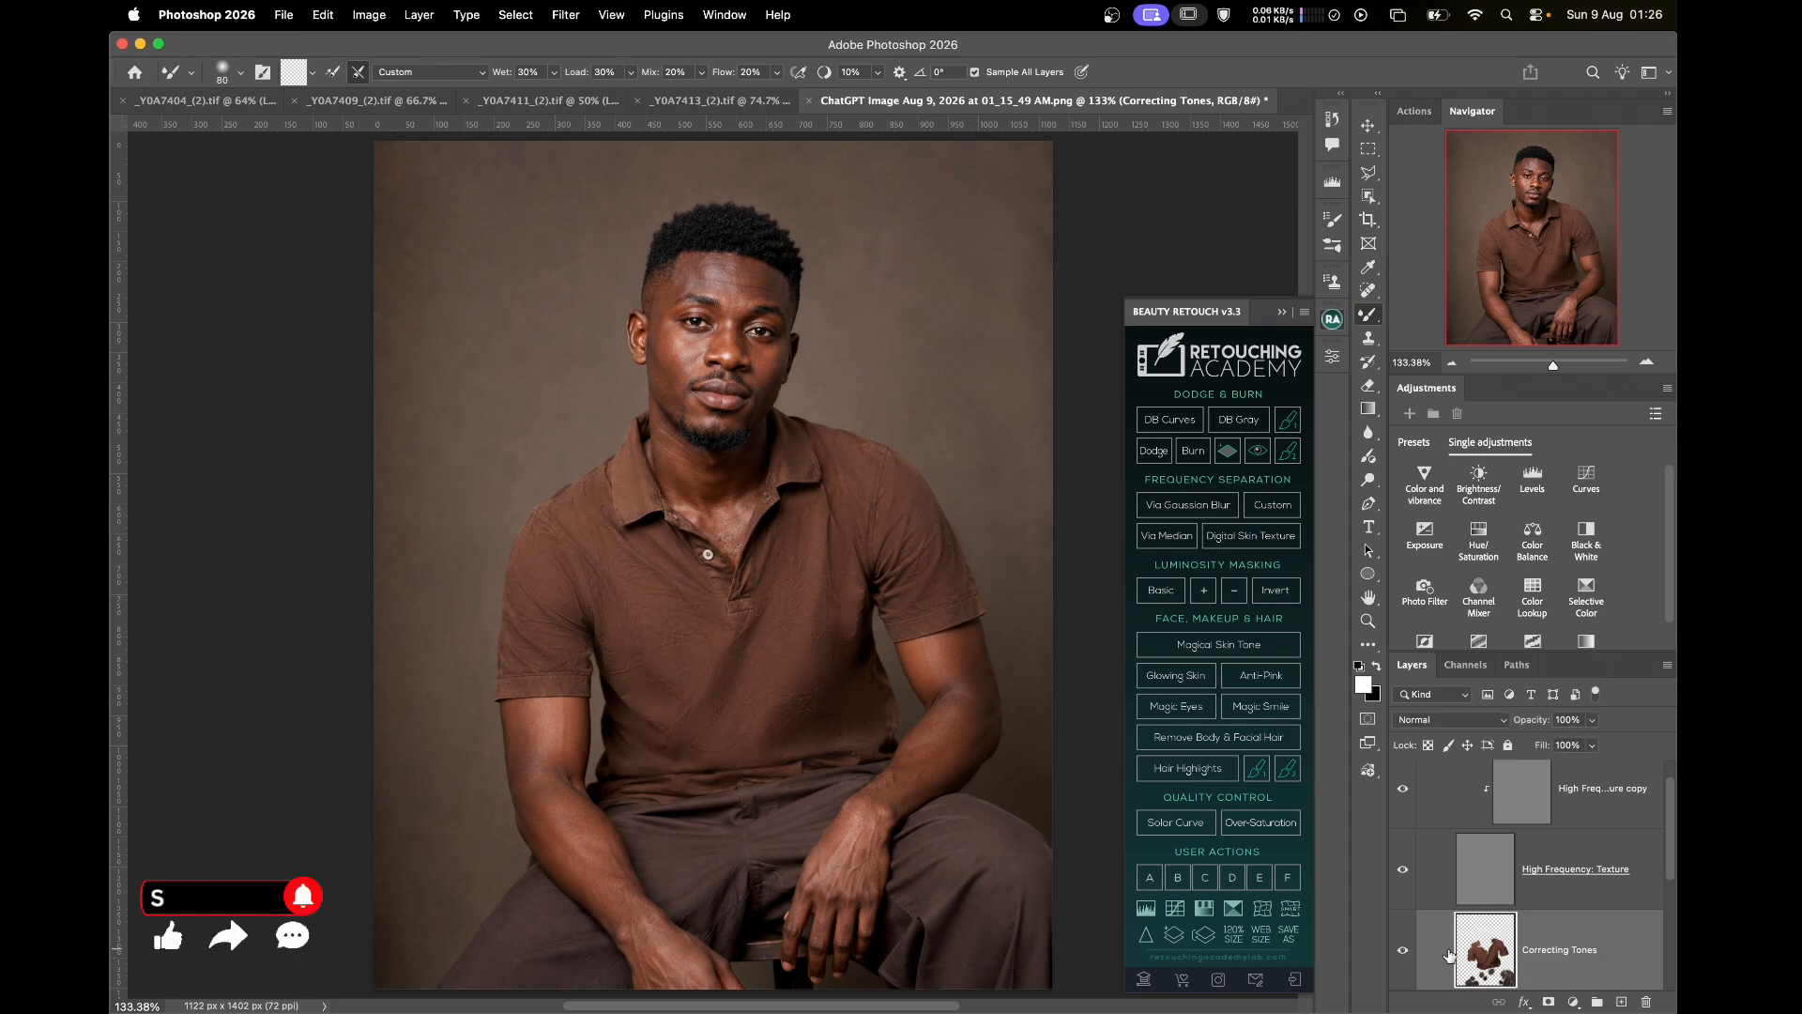
{"action": "left_click", "coordinate": [1477, 957], "text": "super"}
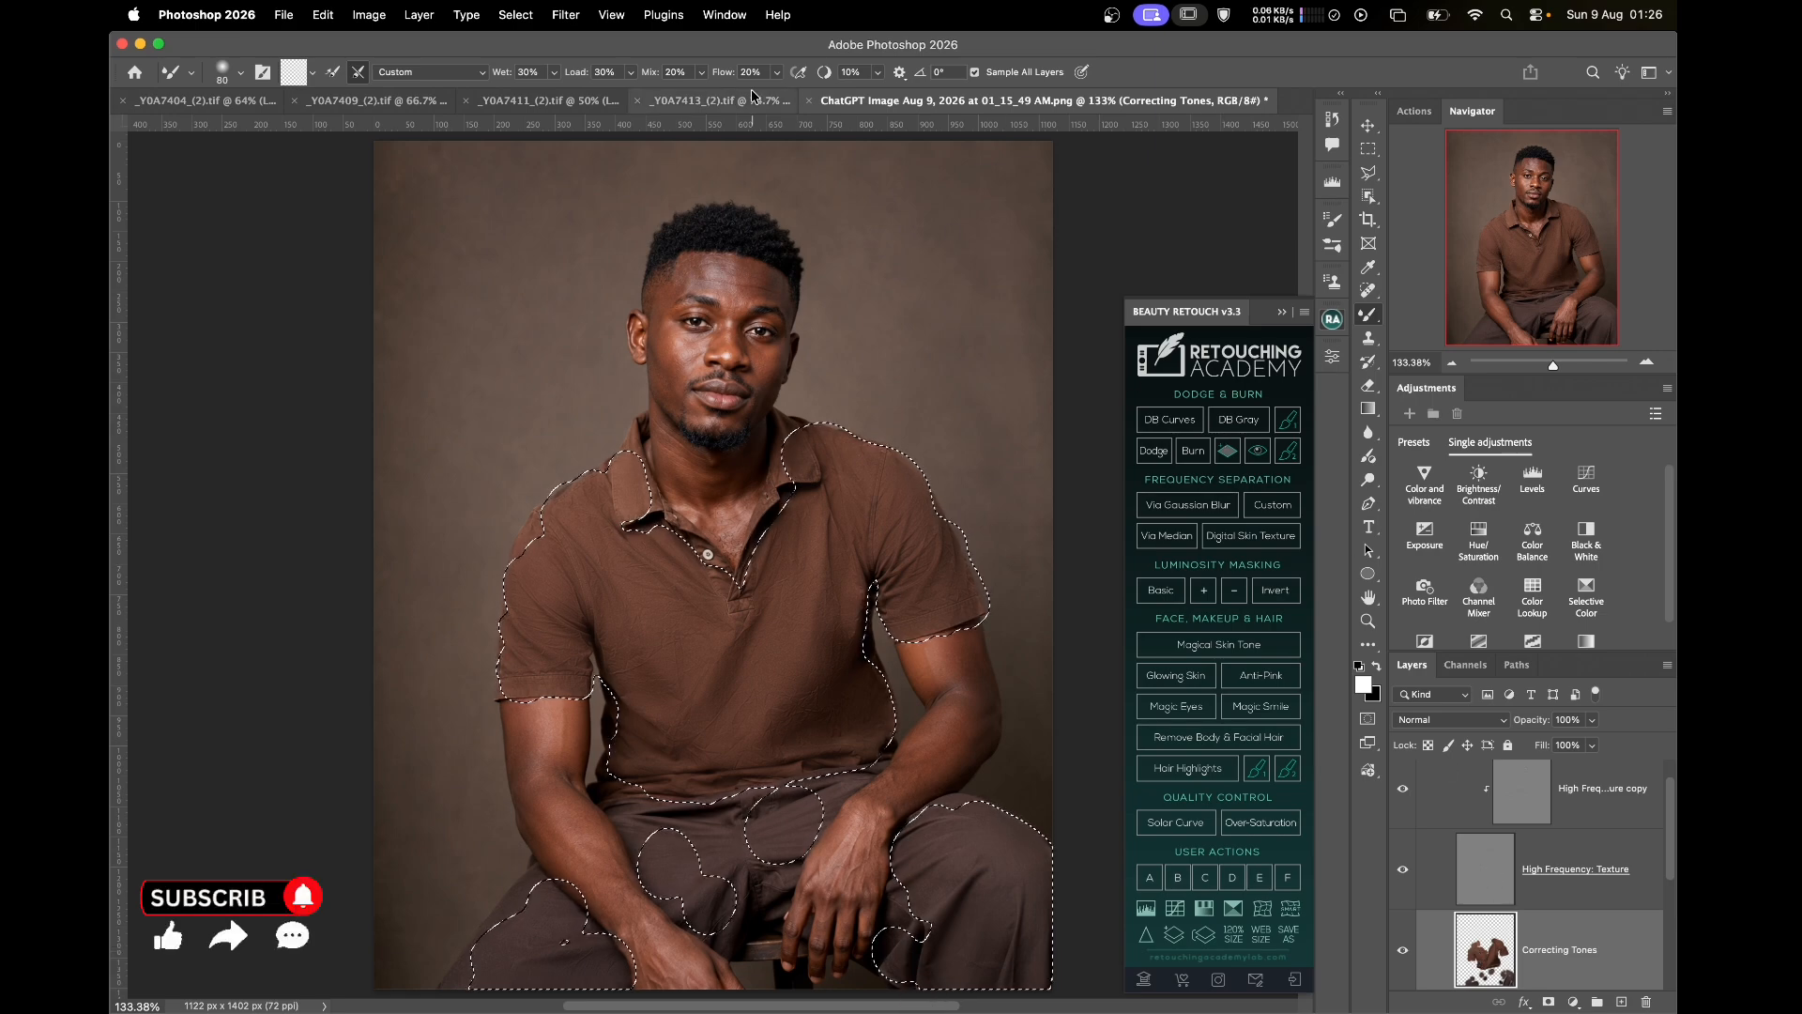
Add 8% Uniform Monochromatic noise to the selected clothing and check it zoomed in
{"action": "left_click", "coordinate": [566, 14]}
{"action": "mouse_move", "coordinate": [741, 345]}
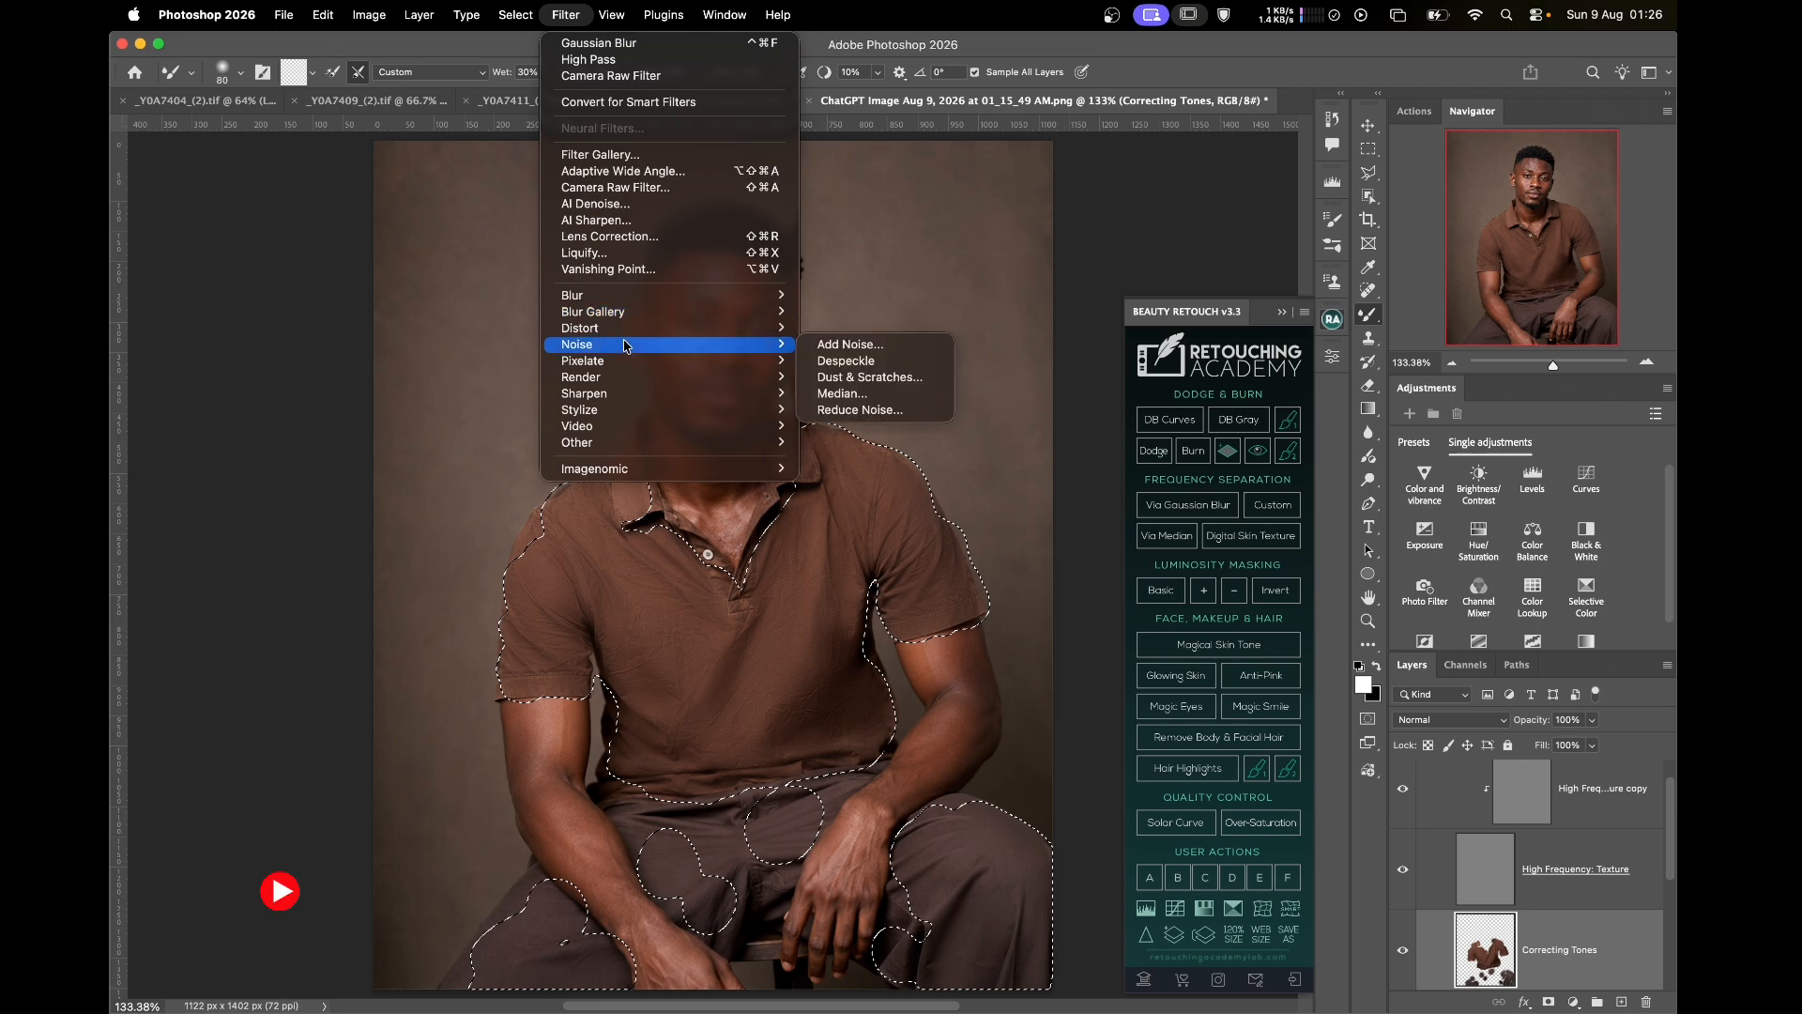
{"action": "left_click", "coordinate": [840, 344]}
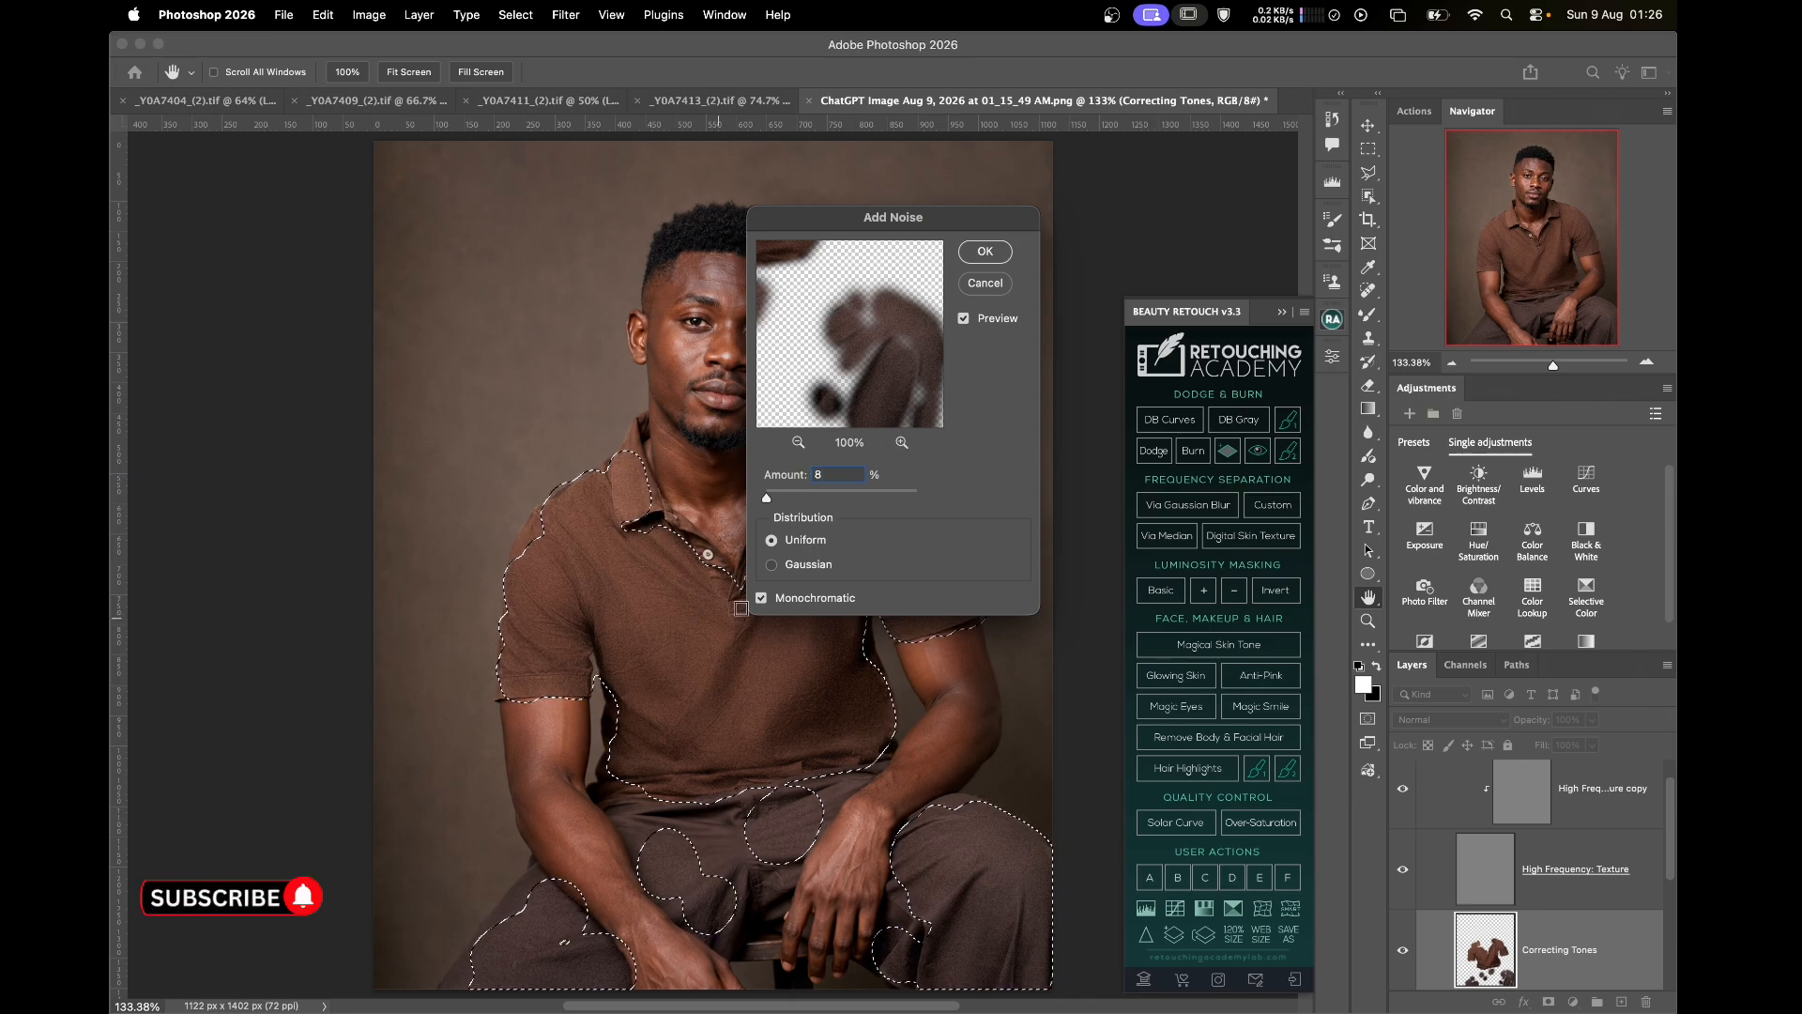
{"action": "left_click", "coordinate": [1000, 253]}
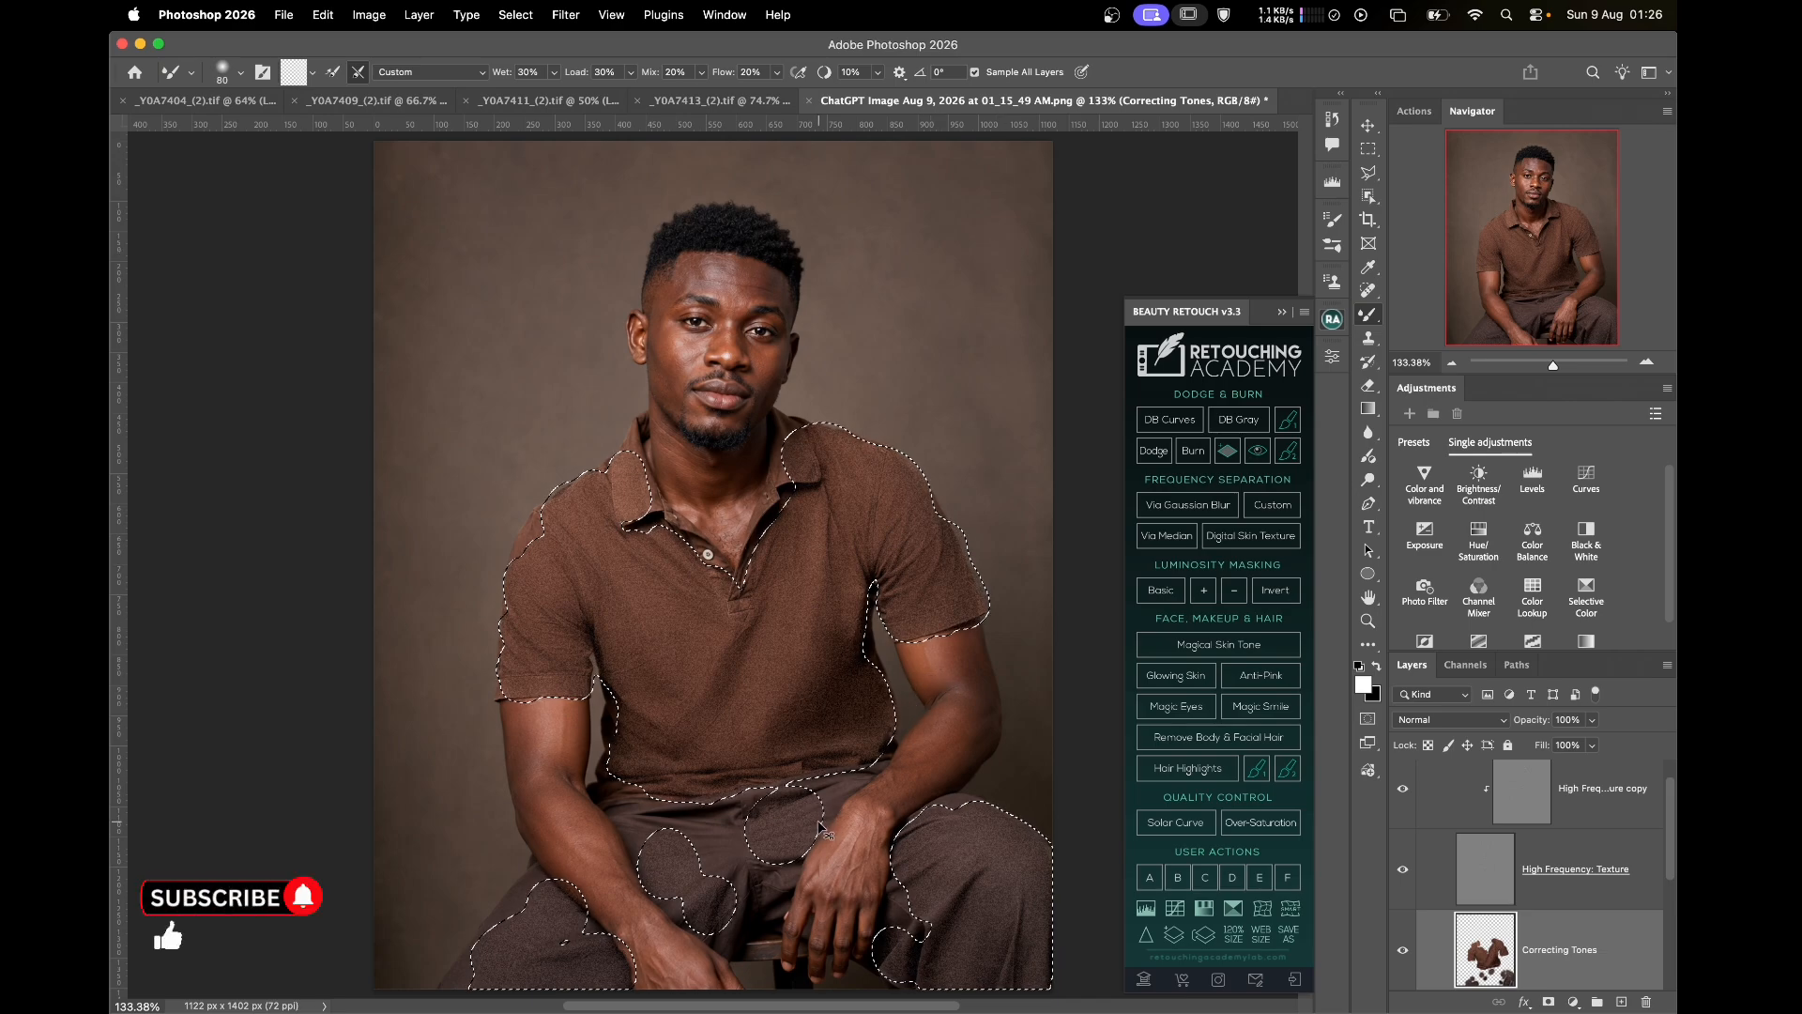
{"action": "key", "text": "super+equal"}
{"action": "key", "text": "super+equal"}
{"action": "key", "text": "super+equal"}
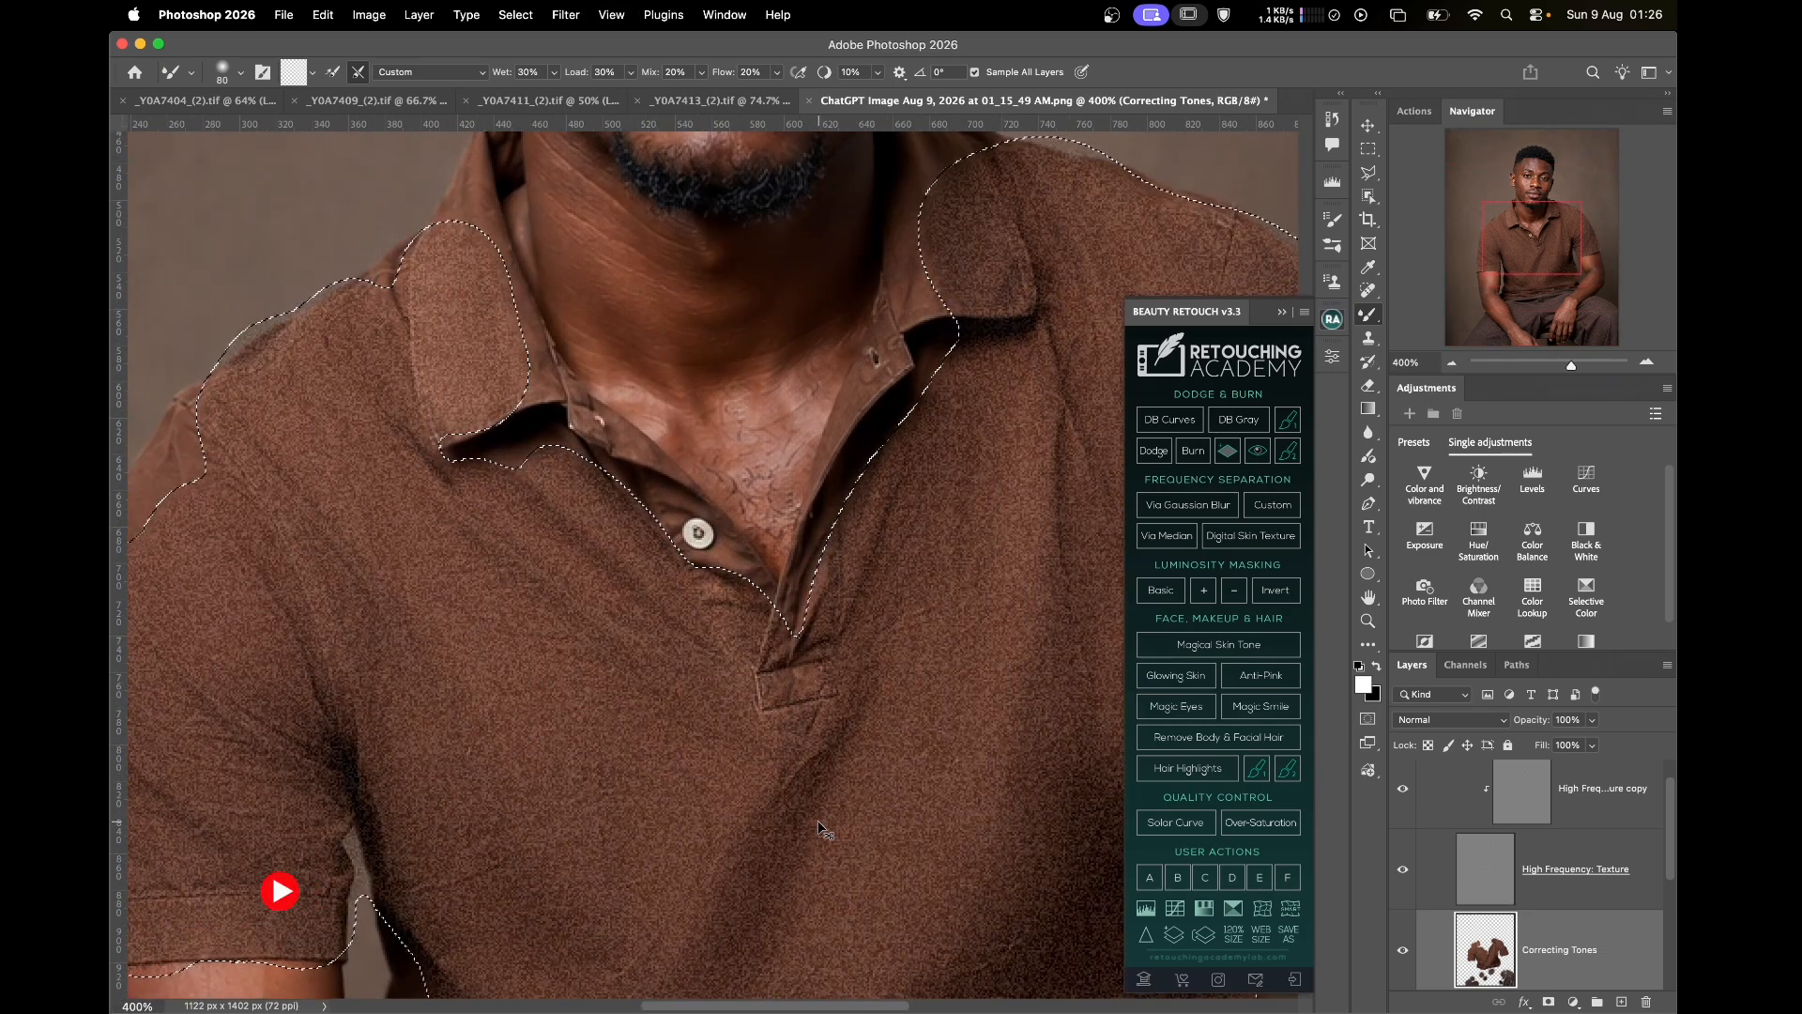
{"action": "key", "text": "super+0"}
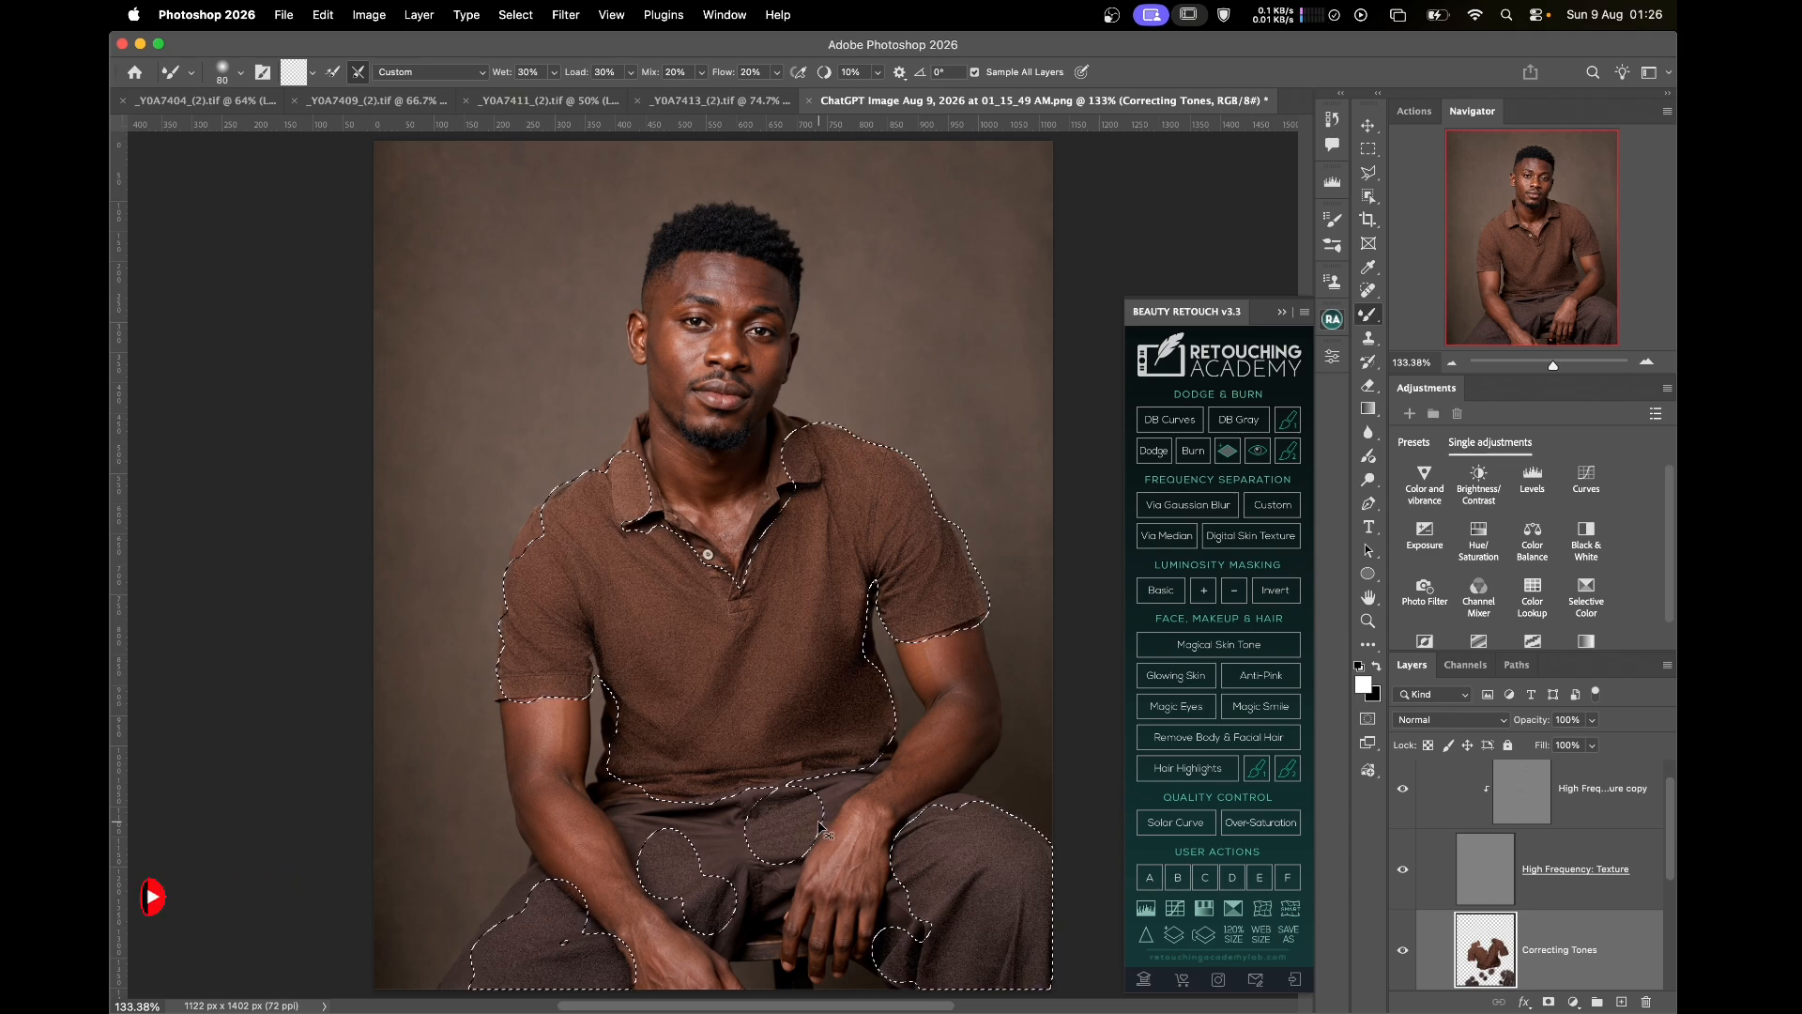
Run Add Noise again at 3%, keeping Uniform and Monochromatic
{"action": "left_click", "coordinate": [566, 15]}
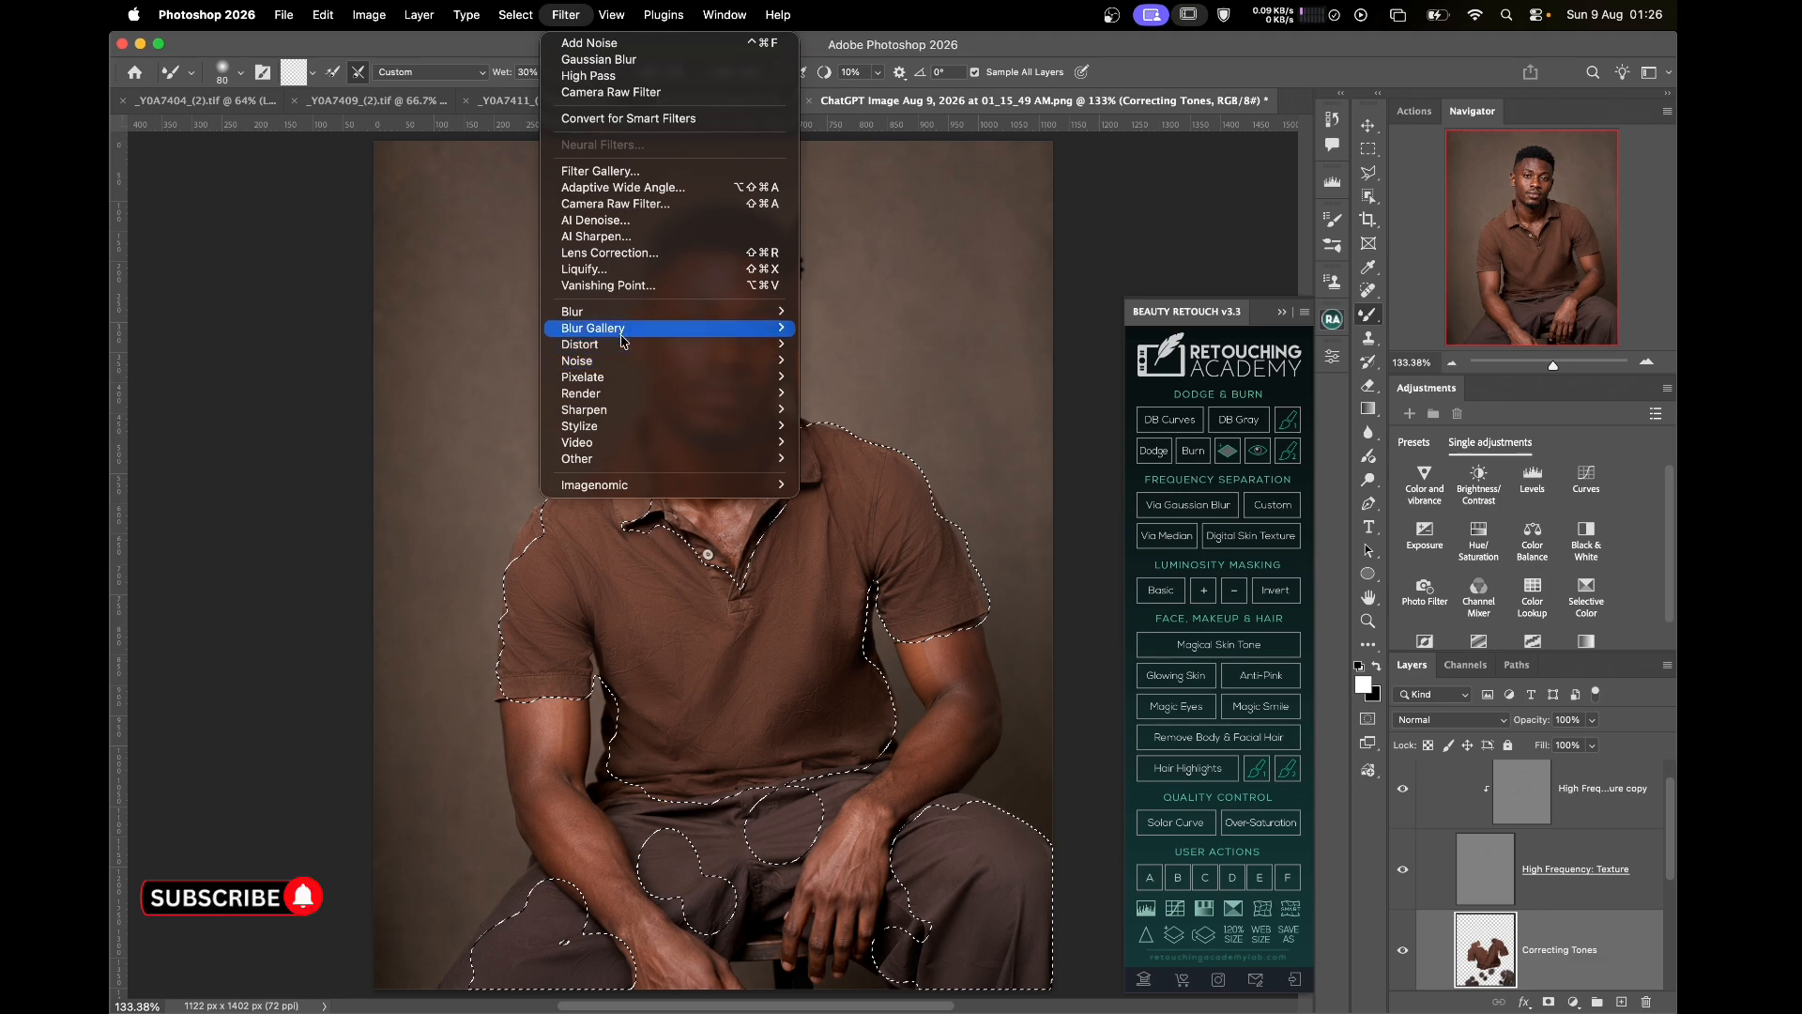
{"action": "mouse_move", "coordinate": [620, 366]}
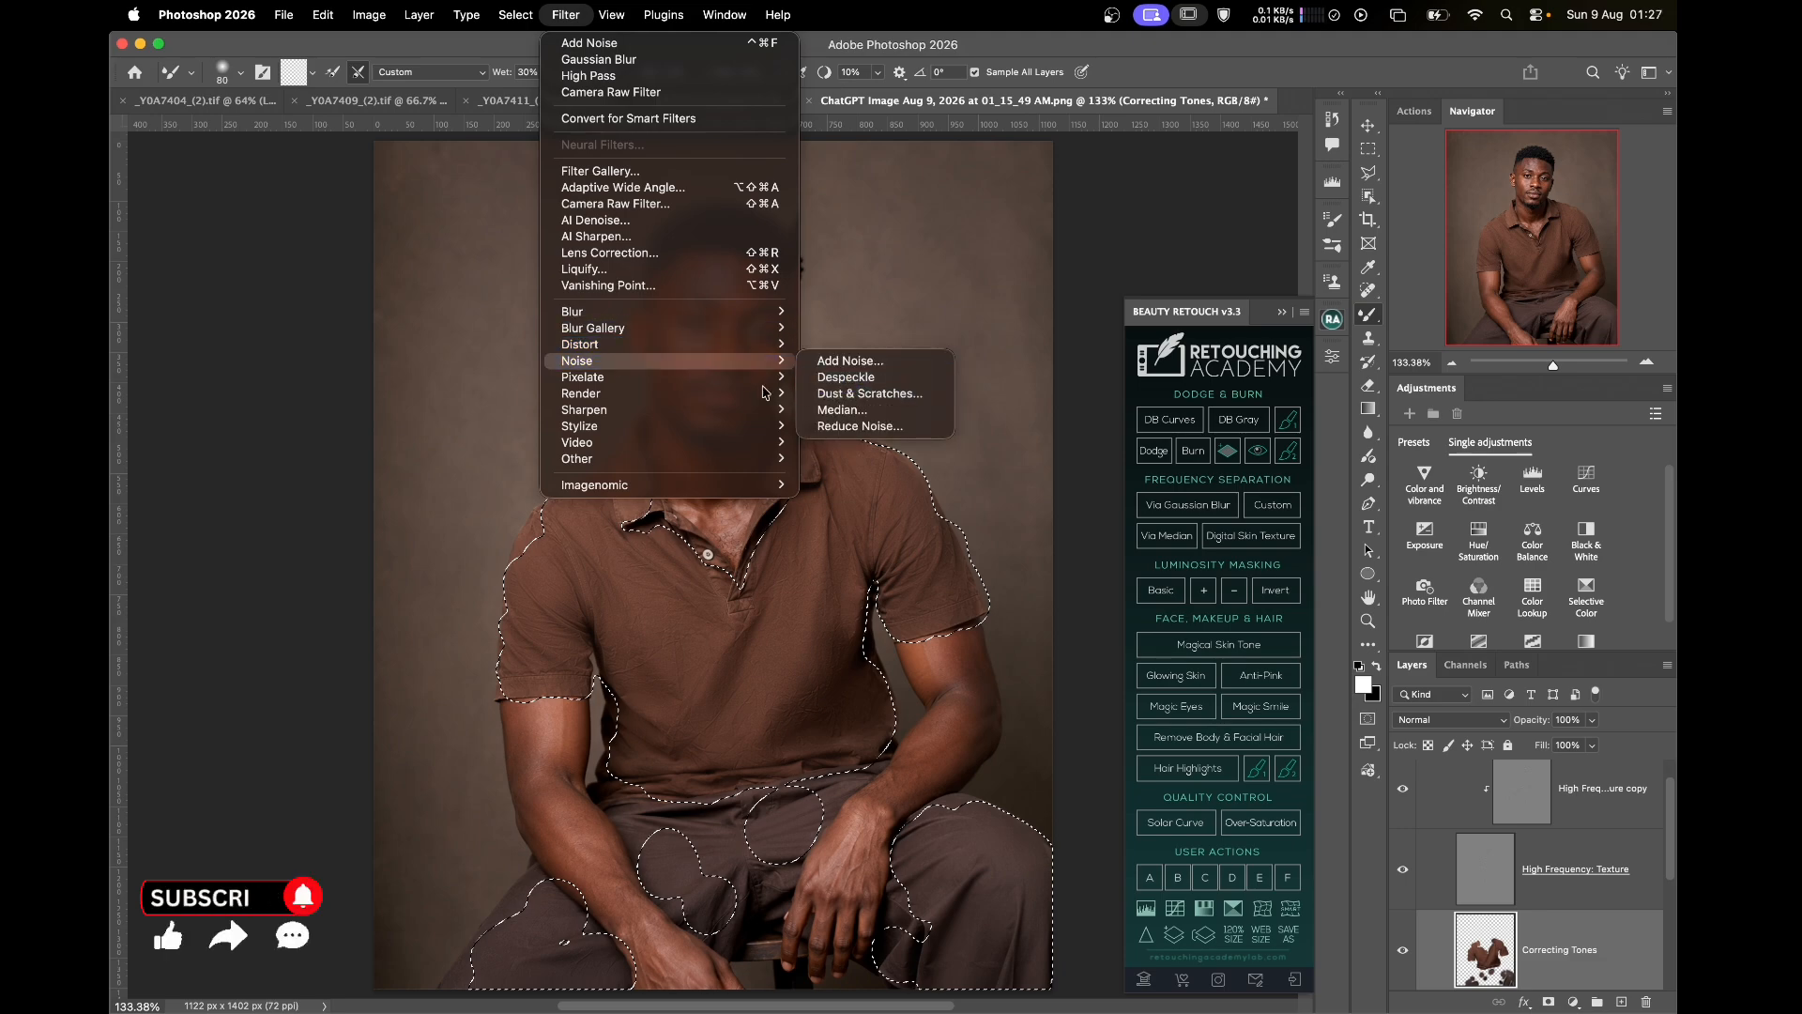
{"action": "left_click", "coordinate": [826, 361]}
{"action": "type", "text": "3"}
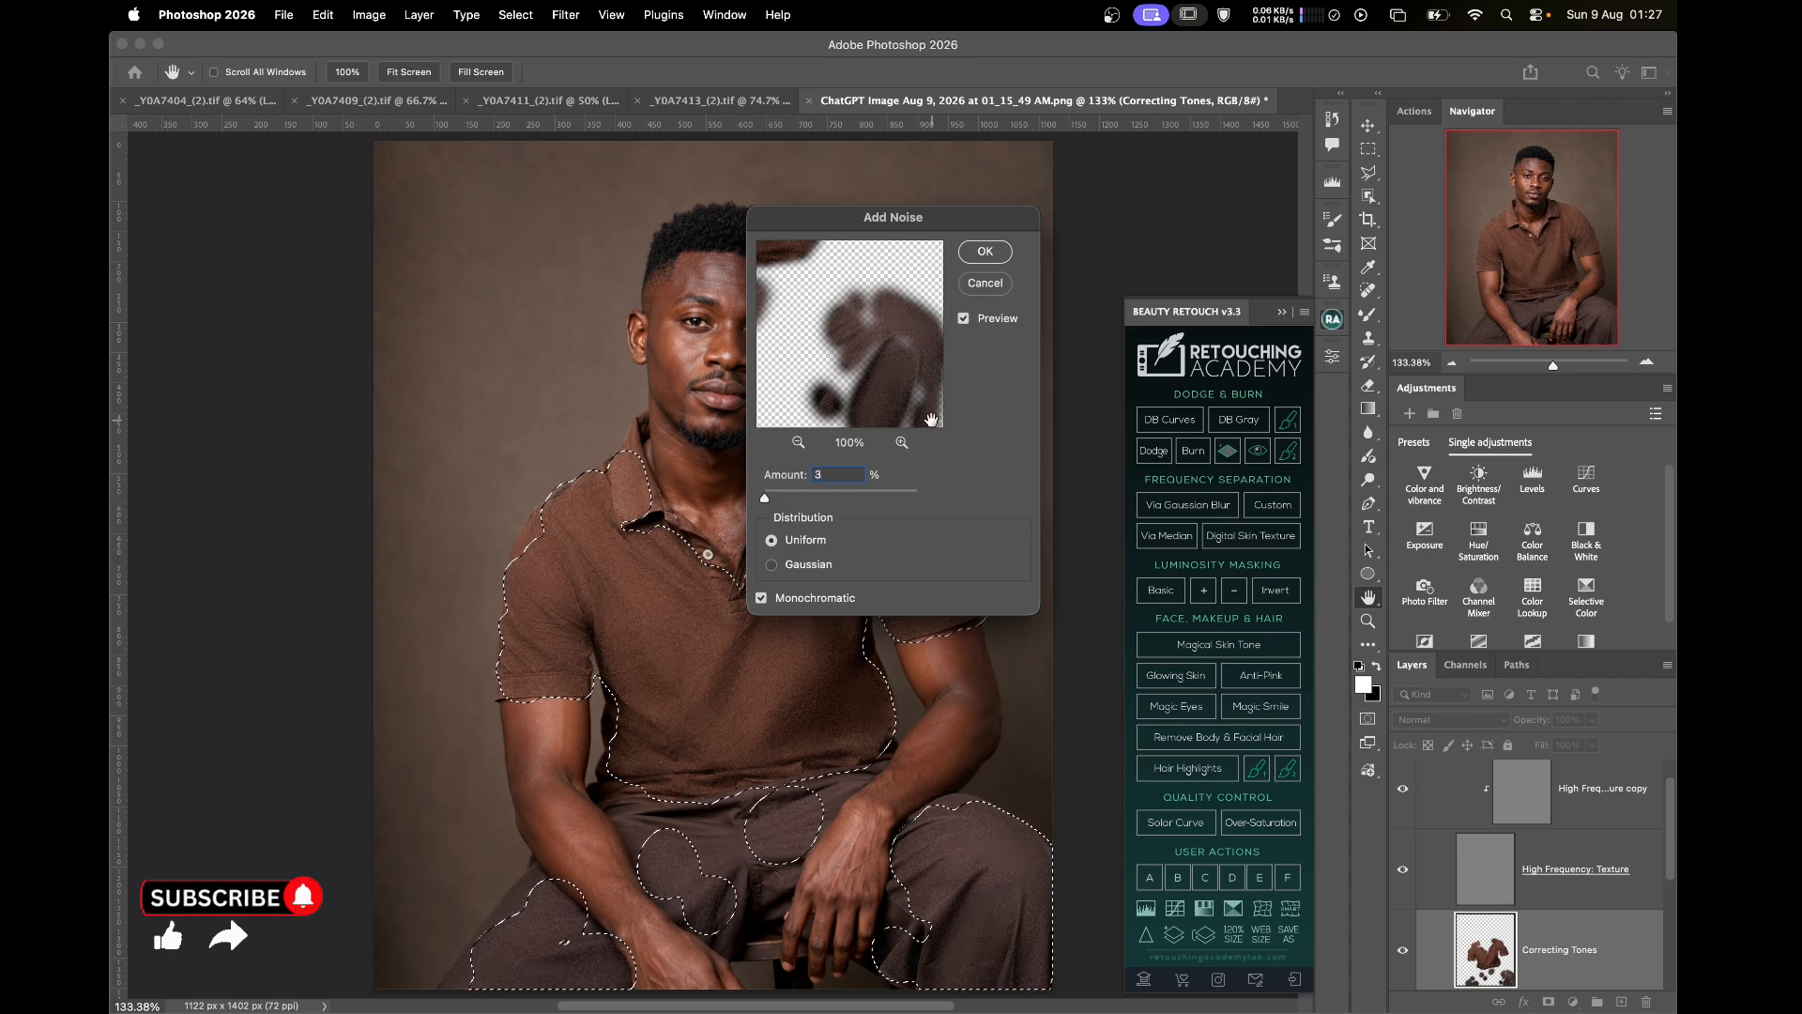
{"action": "left_click", "coordinate": [985, 252]}
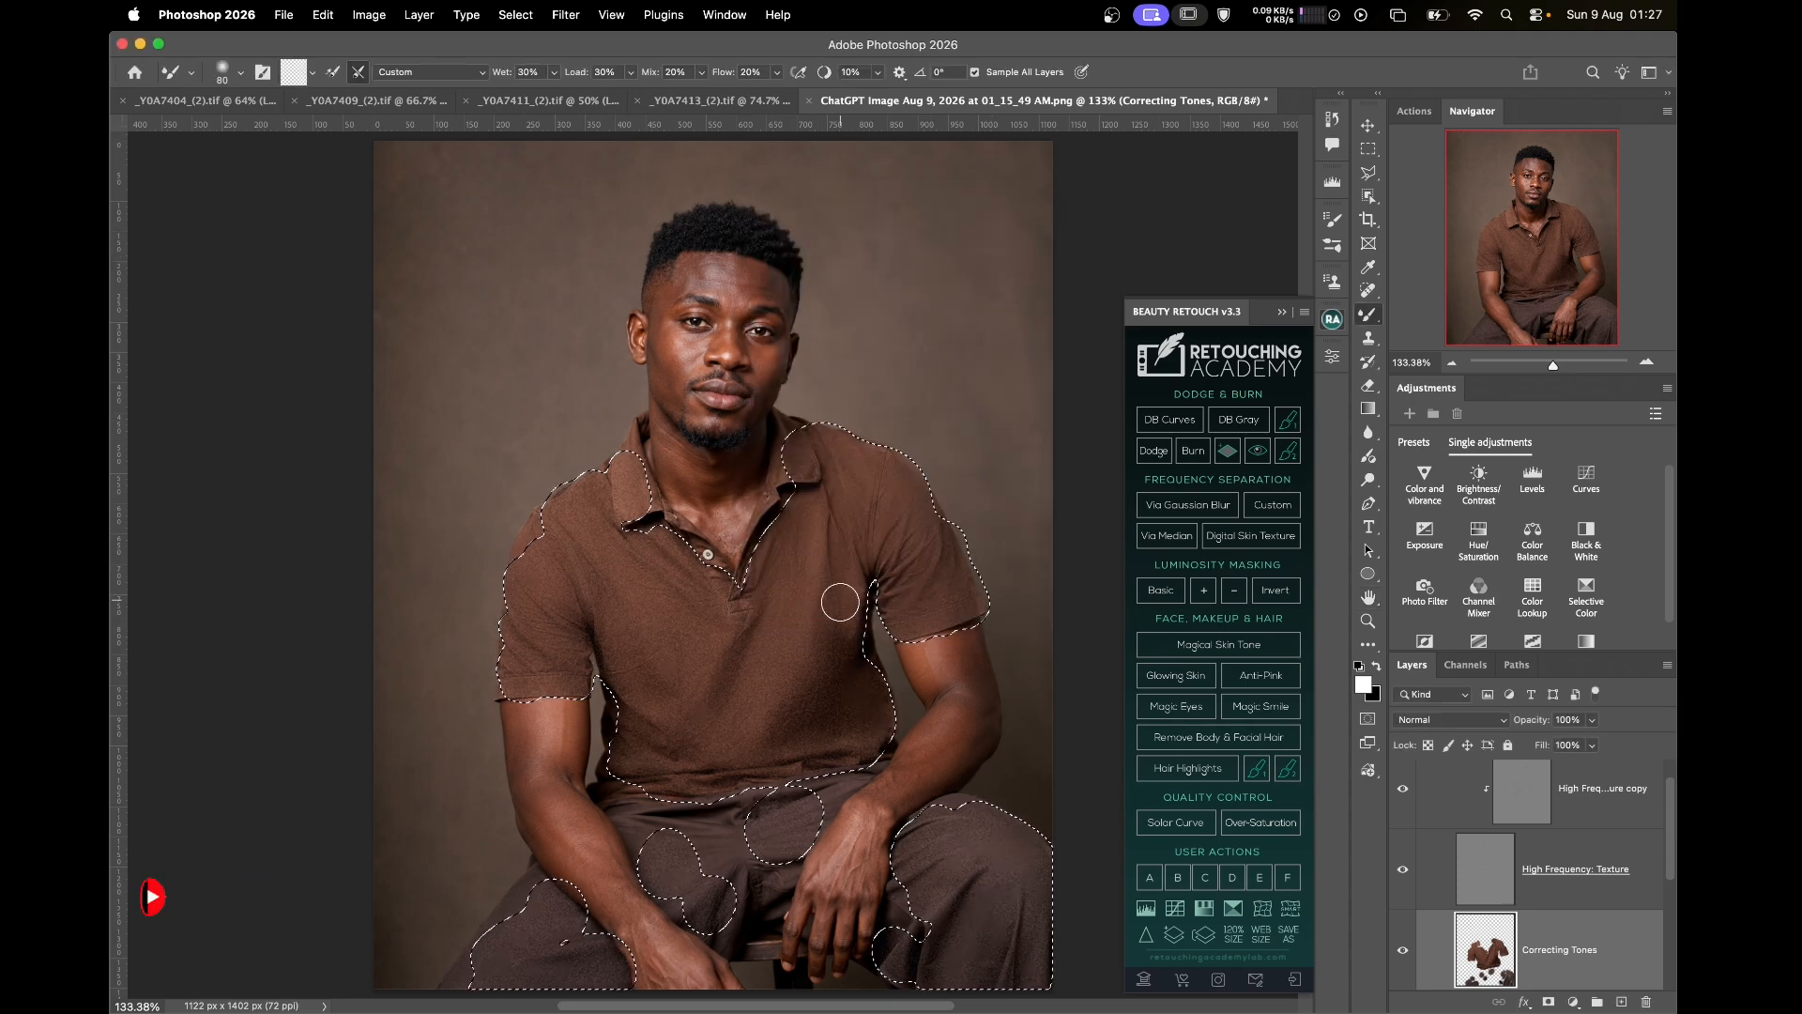
Zoom in on the collar, deselect, and toggle Correcting Tones to compare the shirt
{"action": "key", "text": "super+plus"}
{"action": "key", "text": "super+plus"}
{"action": "key", "text": "super+plus"}
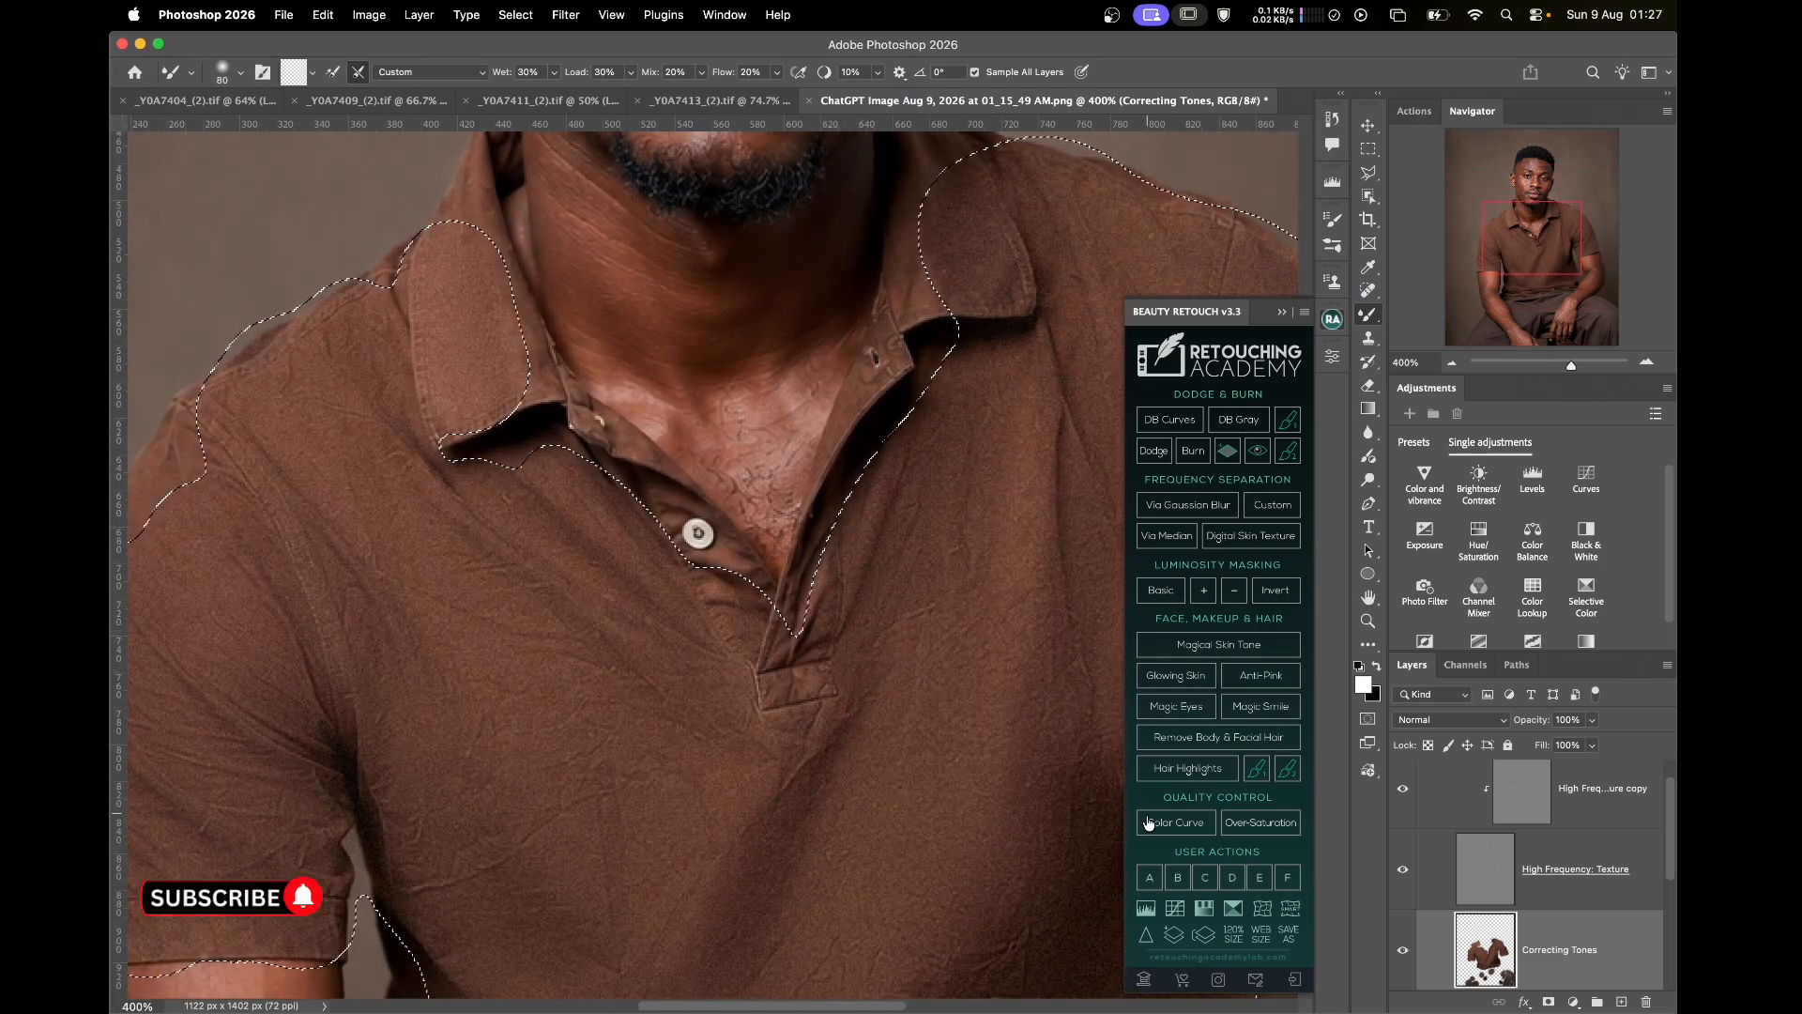
{"action": "key", "text": "super+d"}
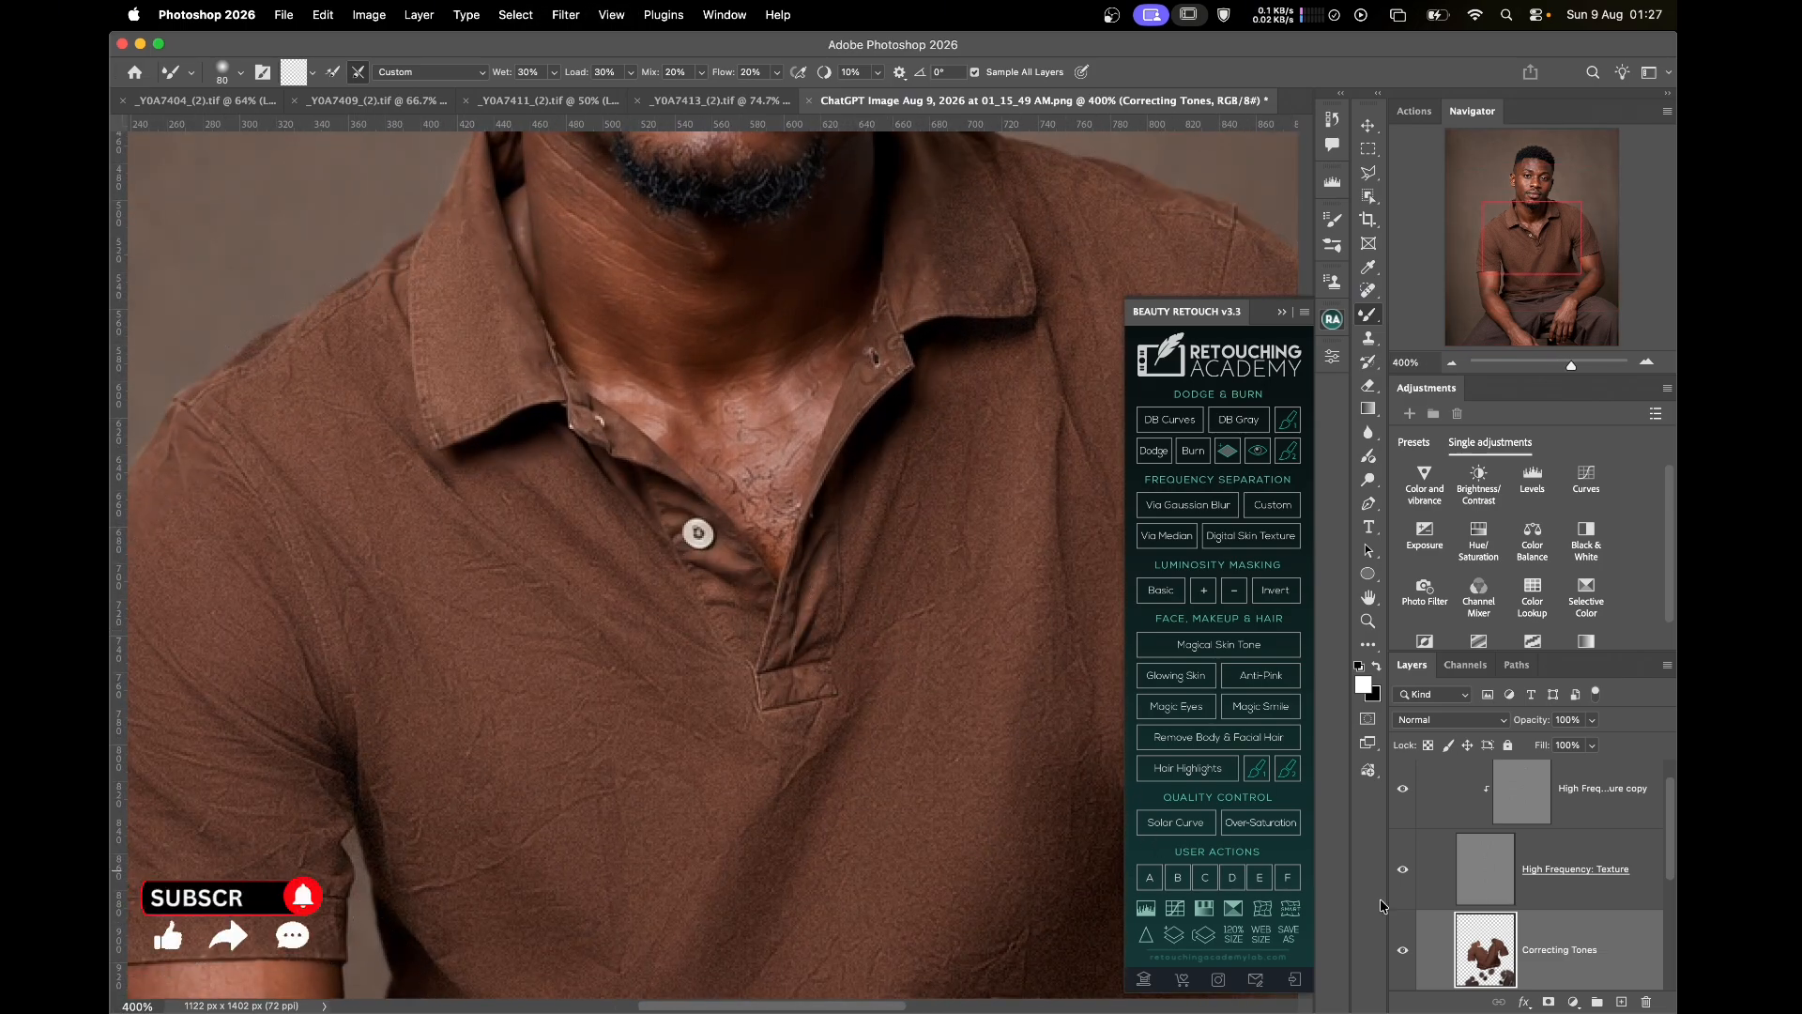
{"action": "left_click", "coordinate": [1402, 951]}
{"action": "left_click", "coordinate": [1402, 951]}
{"action": "left_click", "coordinate": [1403, 952]}
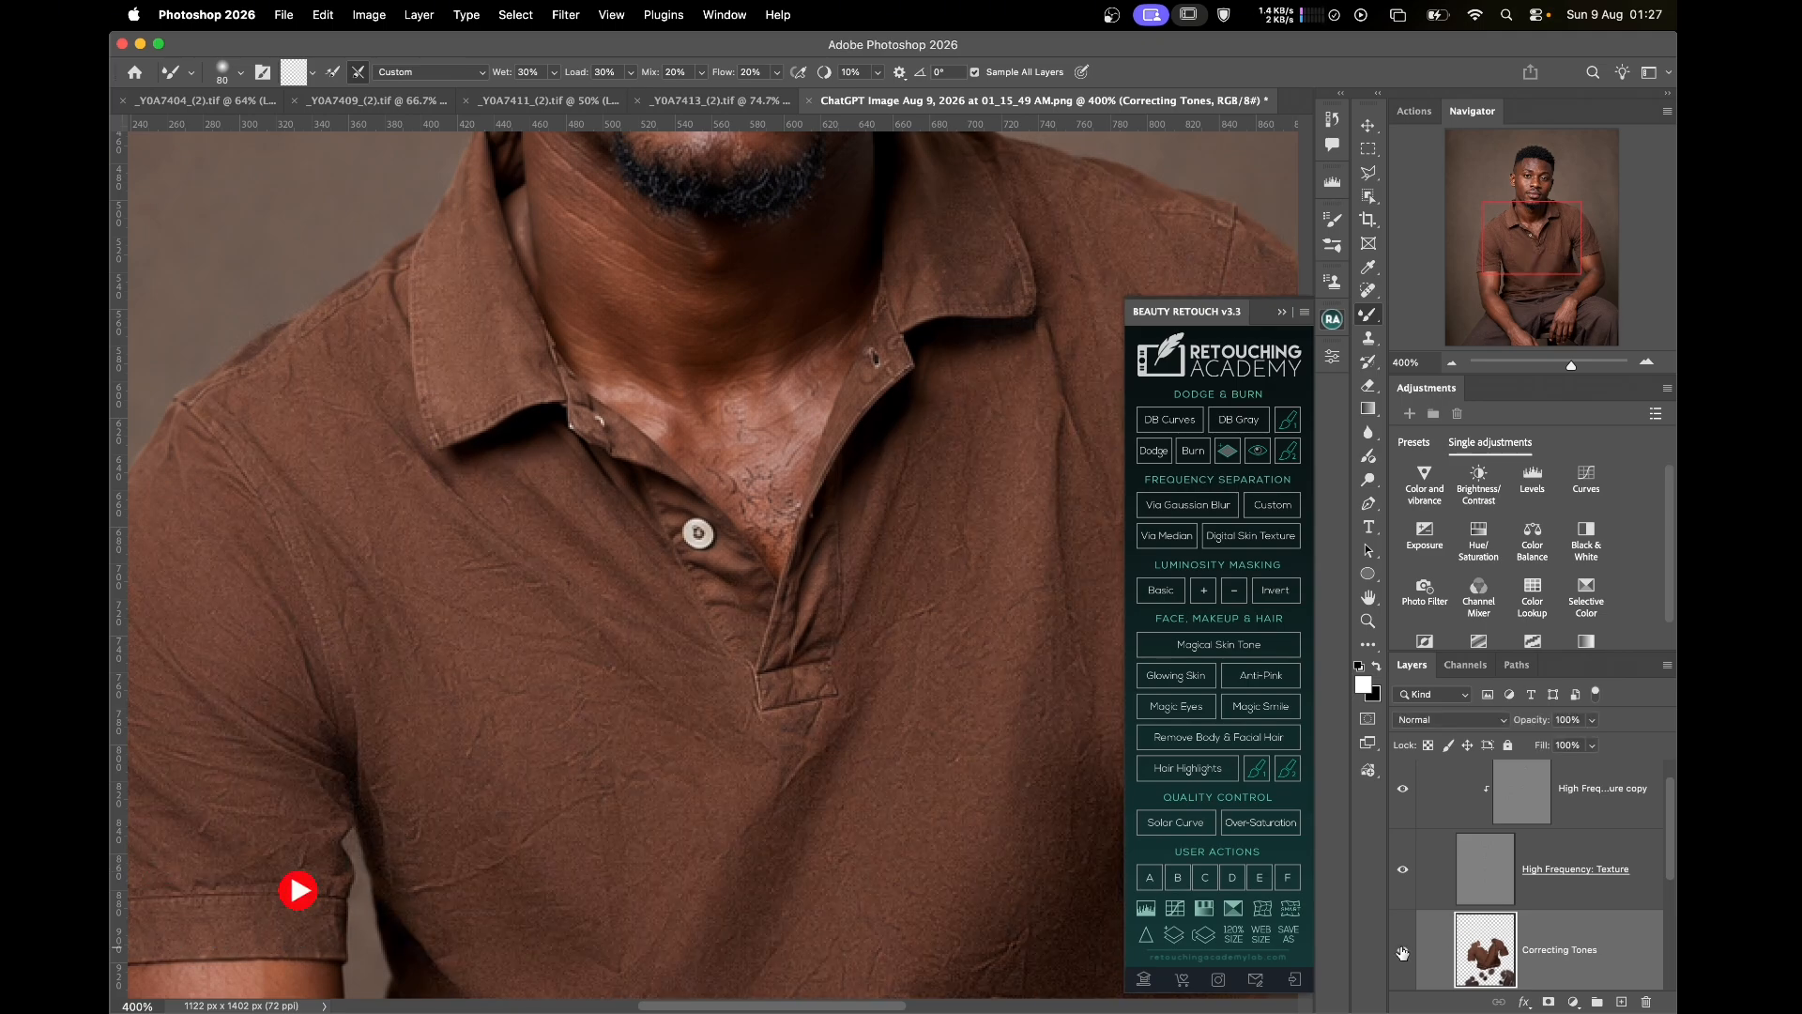
Inspect the trousers up close, then fit the whole portrait in view
{"action": "scroll", "coordinate": [969, 893], "scroll_direction": "down", "scroll_amount": 15}
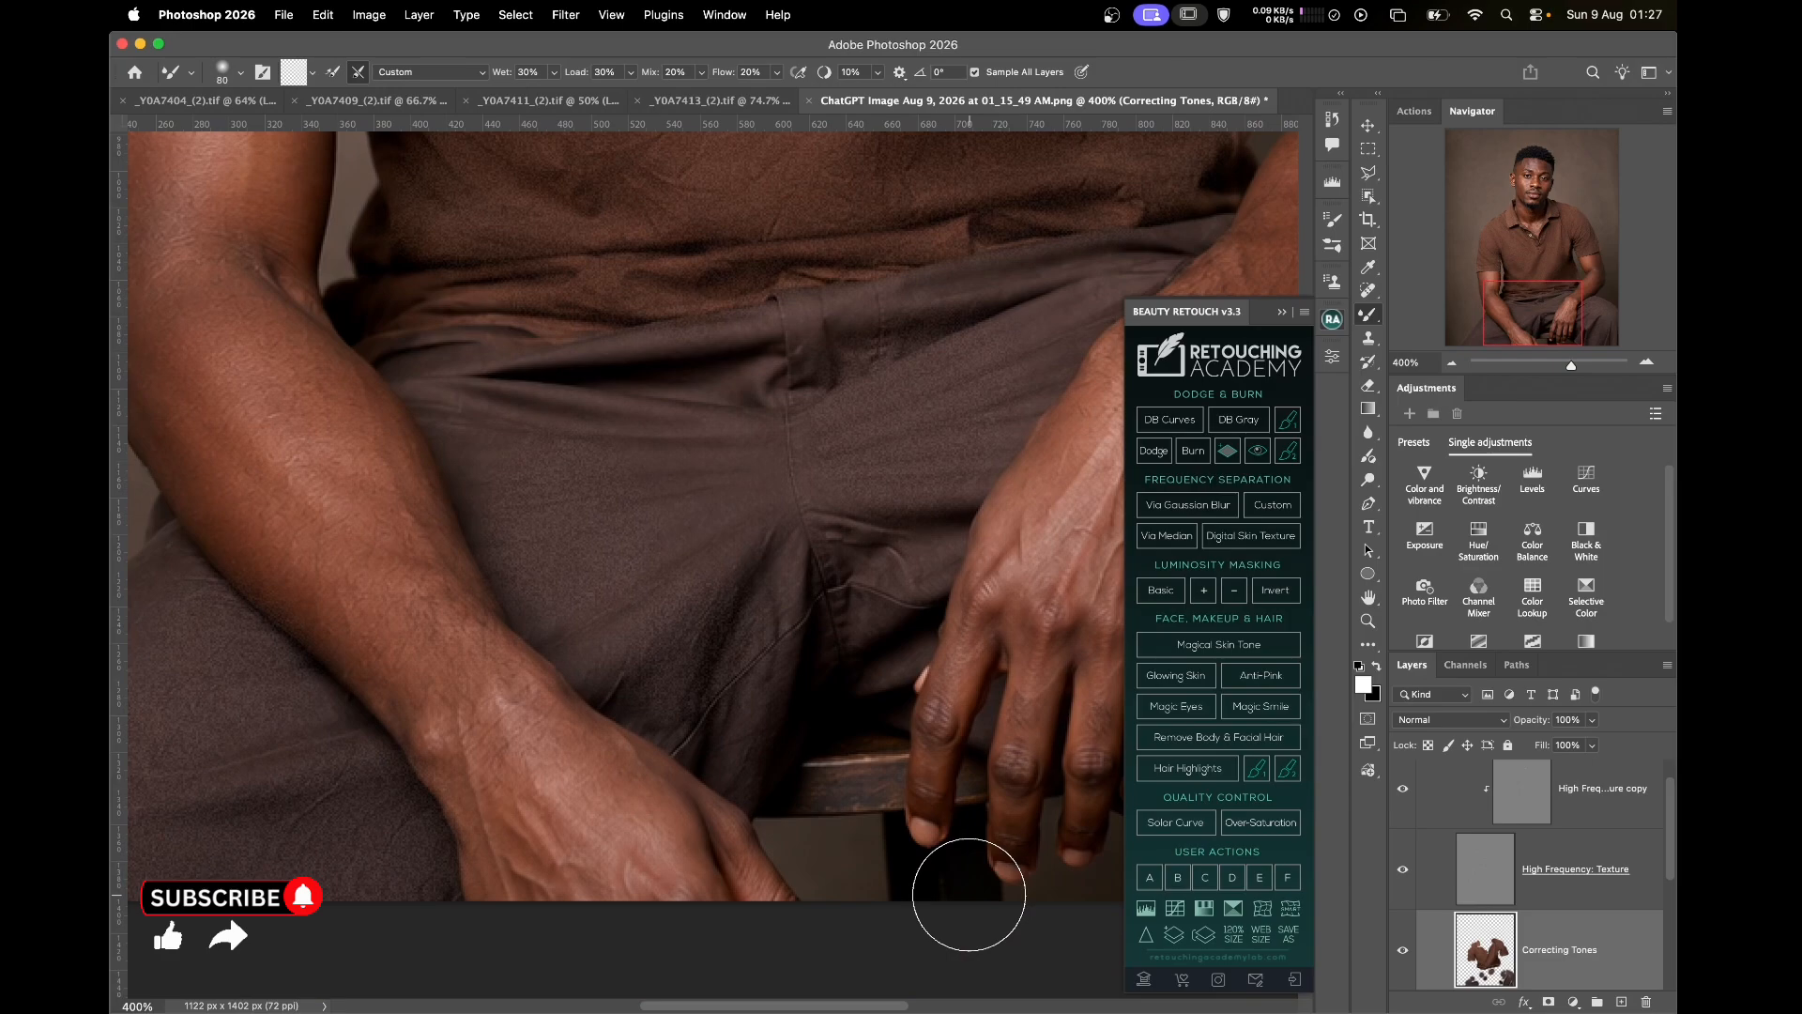
{"action": "scroll", "coordinate": [784, 544], "scroll_direction": "up", "scroll_amount": 8}
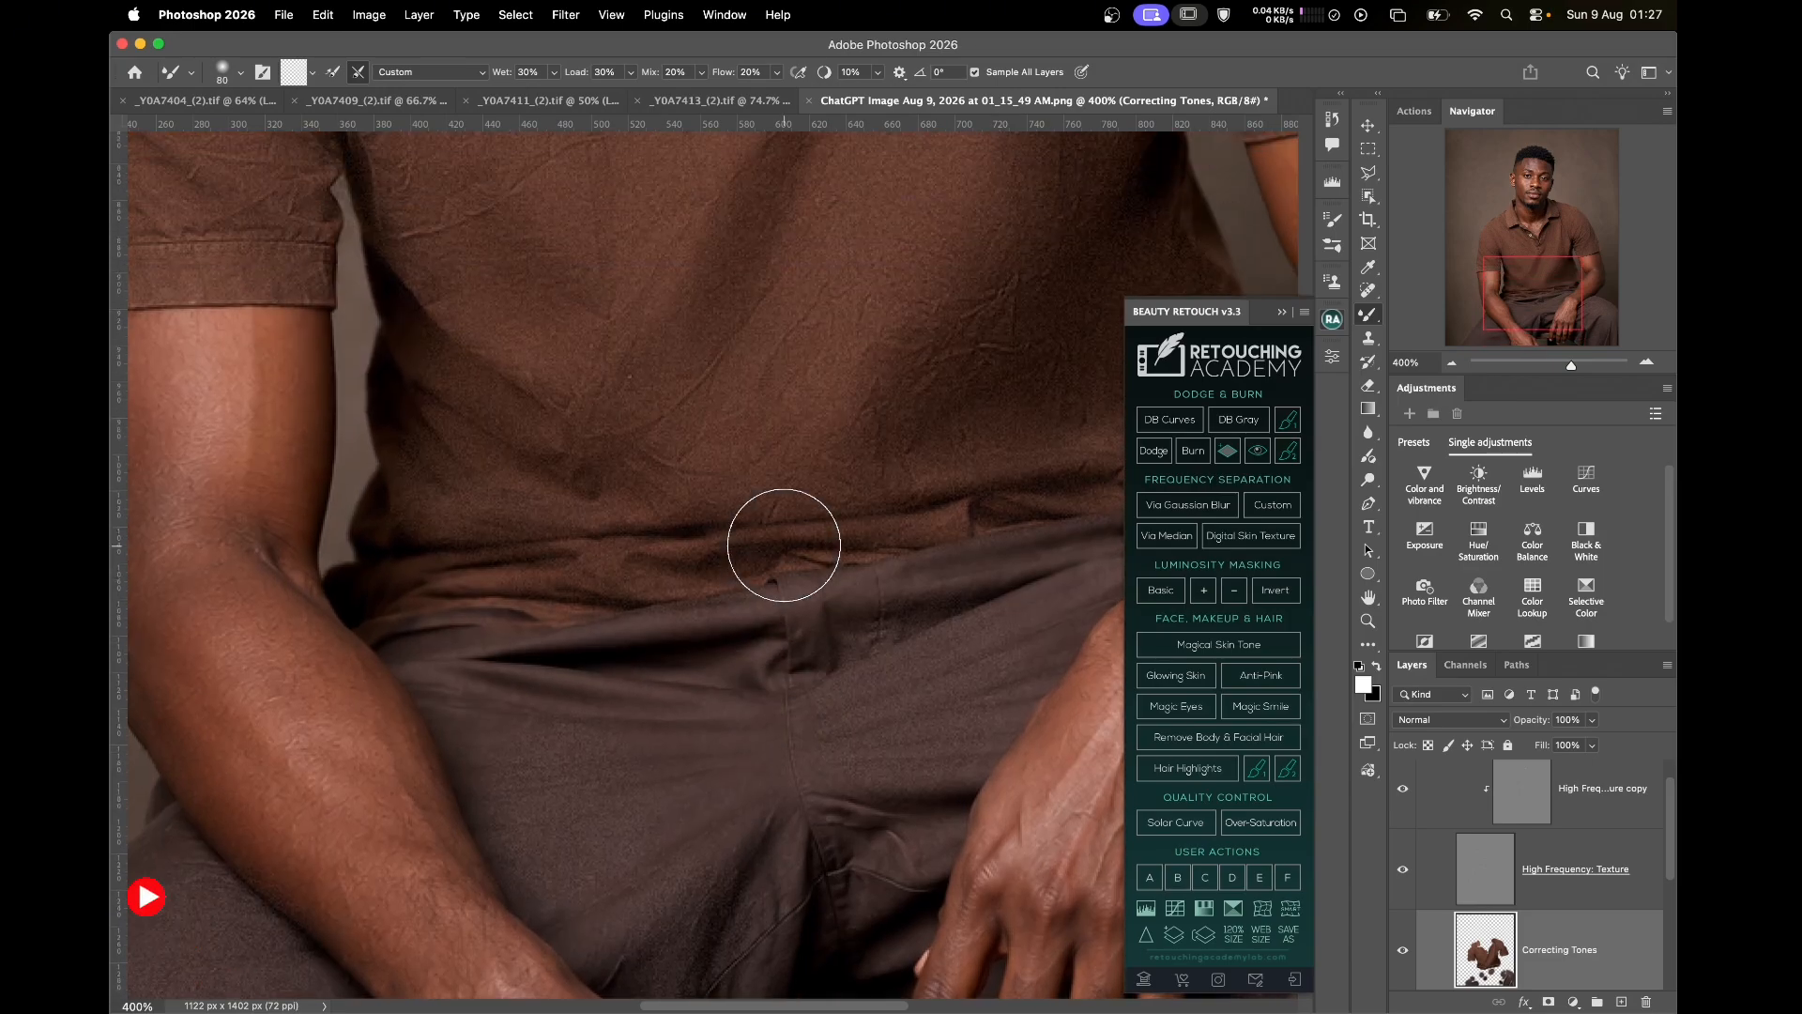
{"action": "scroll", "coordinate": [784, 545], "scroll_direction": "up", "scroll_amount": 2}
{"action": "key", "text": "super+0"}
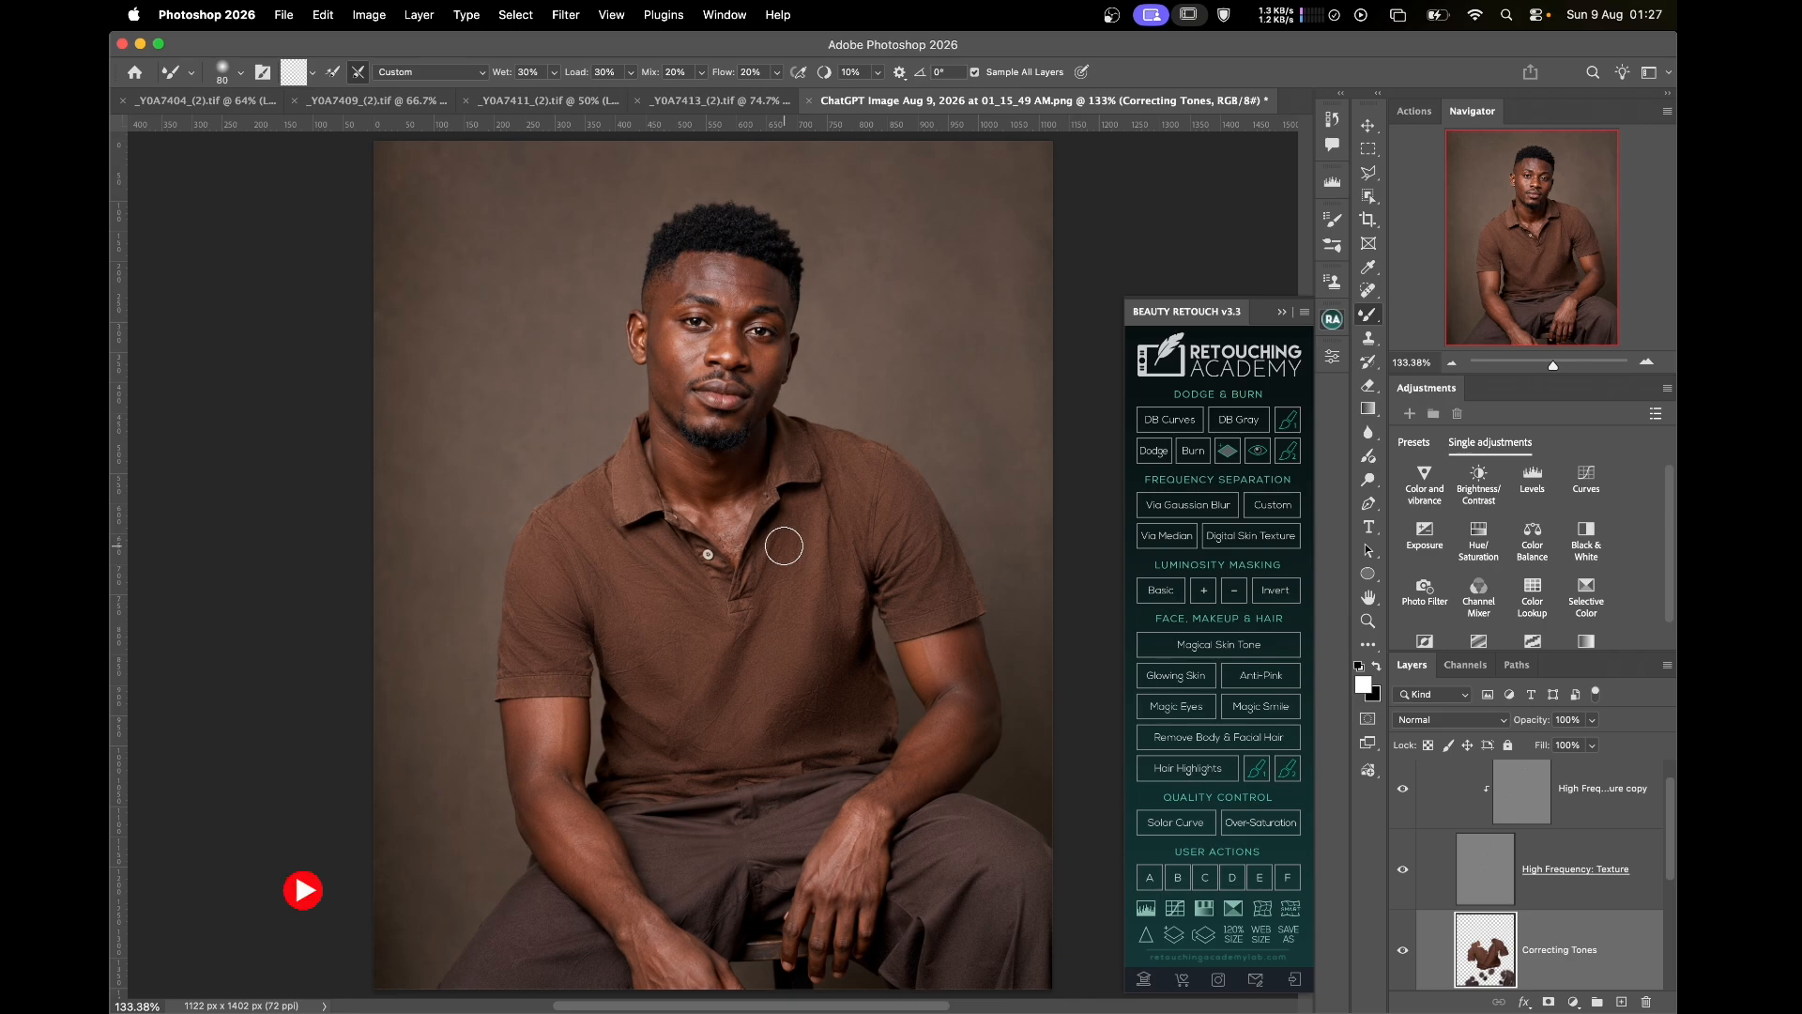
Switch the Correcting Tones layer off, on, then off again to show the original wrinkled shirt
{"action": "left_click", "coordinate": [1403, 955]}
{"action": "left_click", "coordinate": [1401, 957]}
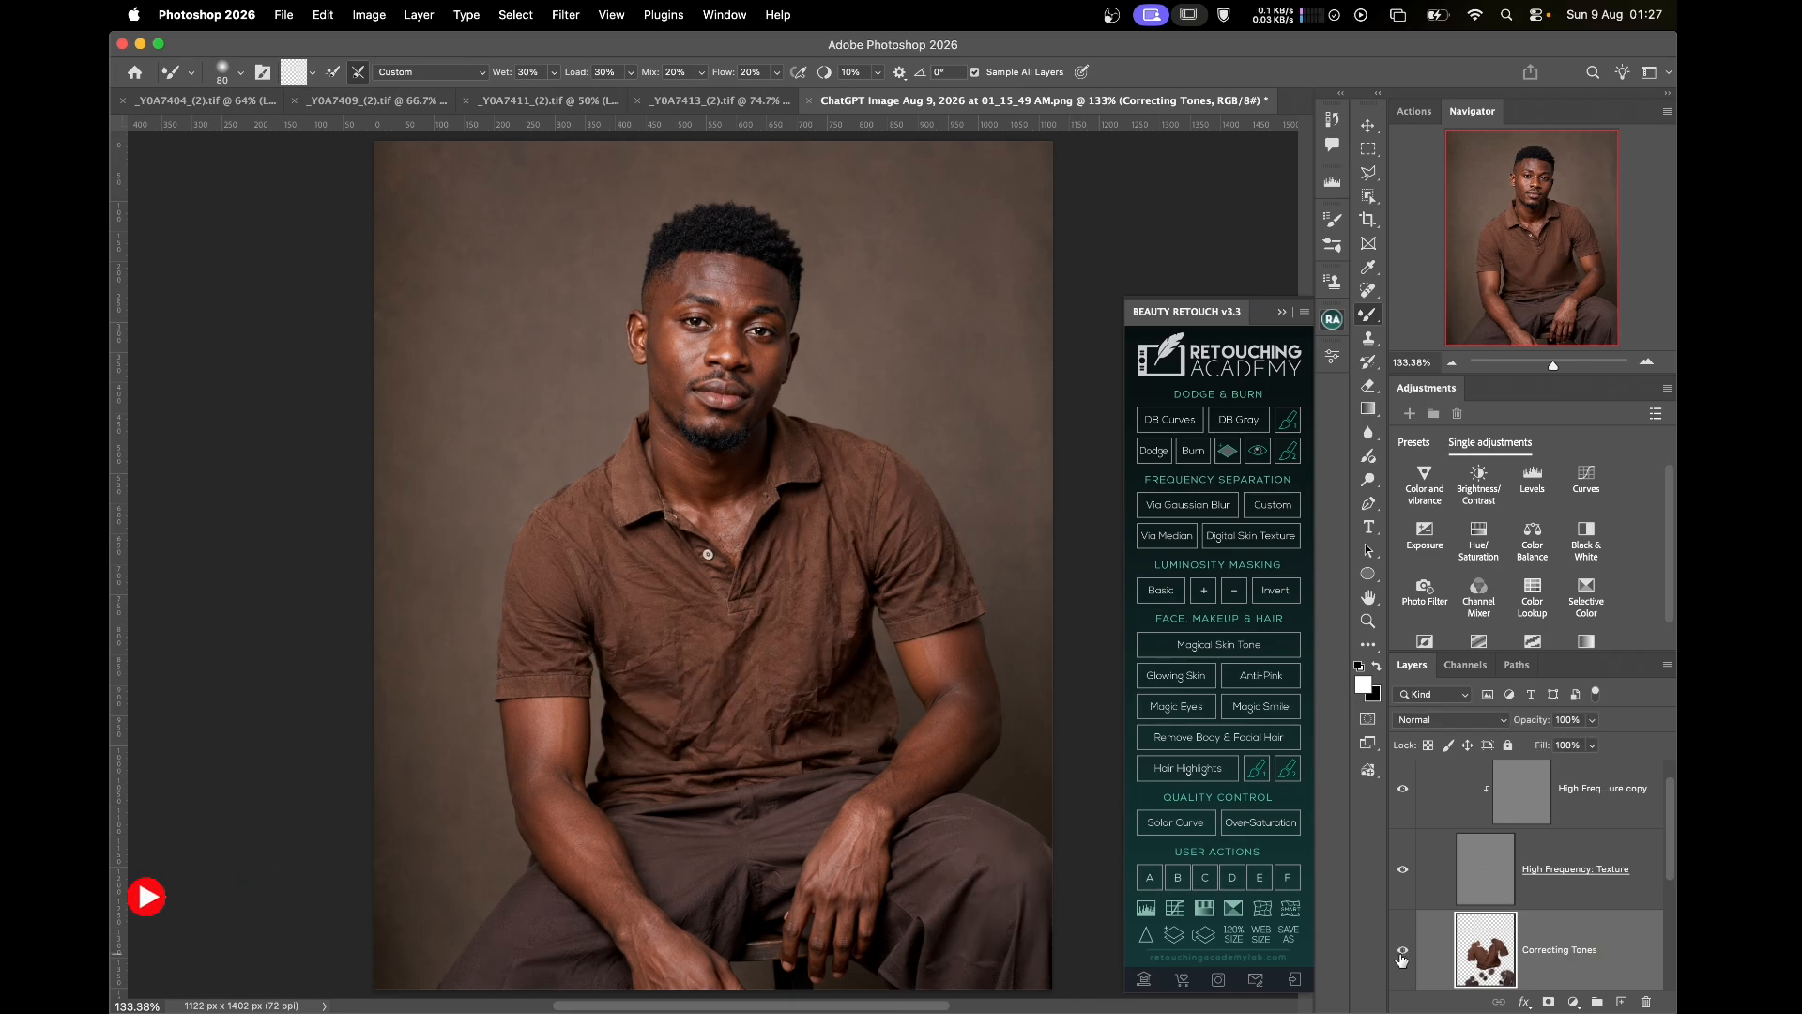
{"action": "left_click", "coordinate": [1402, 955]}
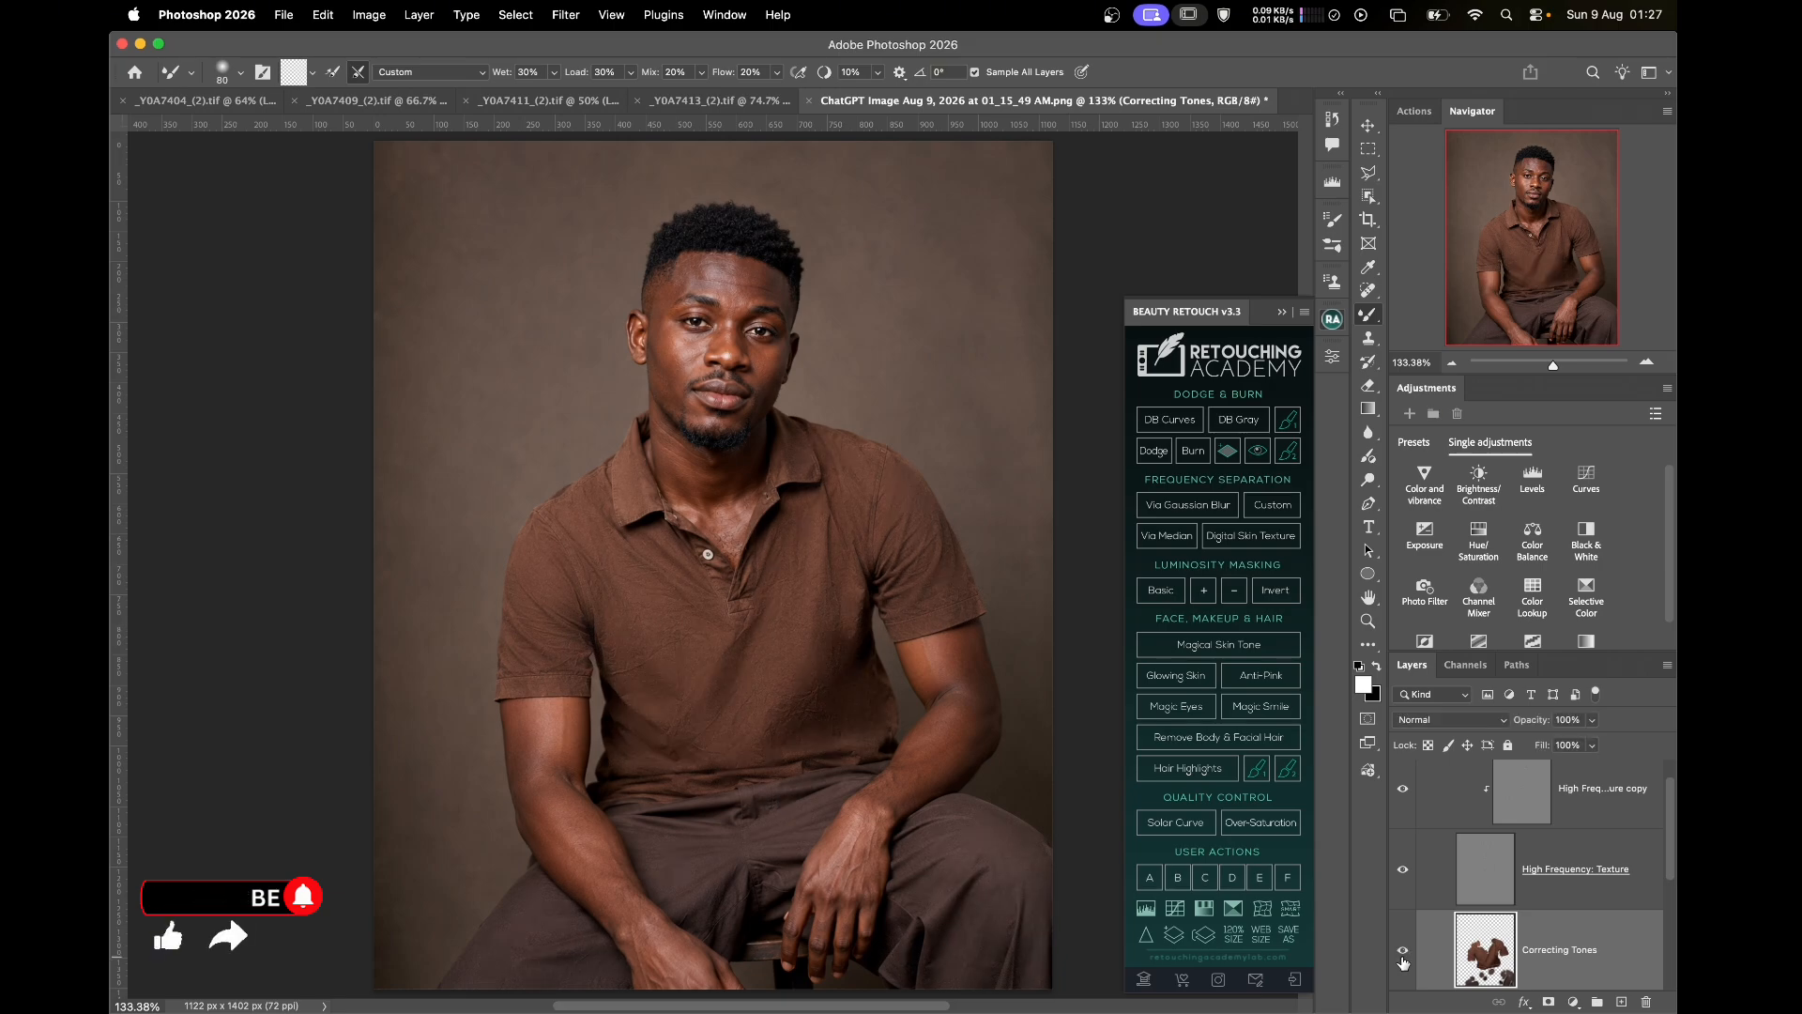